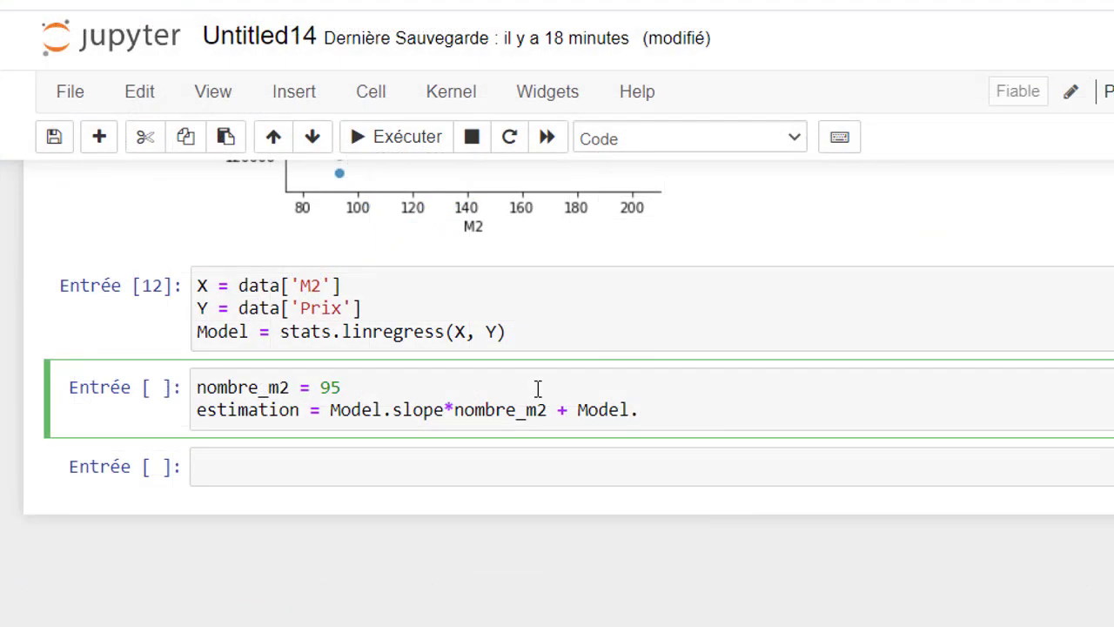
Complete the formula with Model.intercept, add an 'estimation' line, and run it to get about 134409.13.
text(interce)
text(pt)
key(Return)
text(esti)
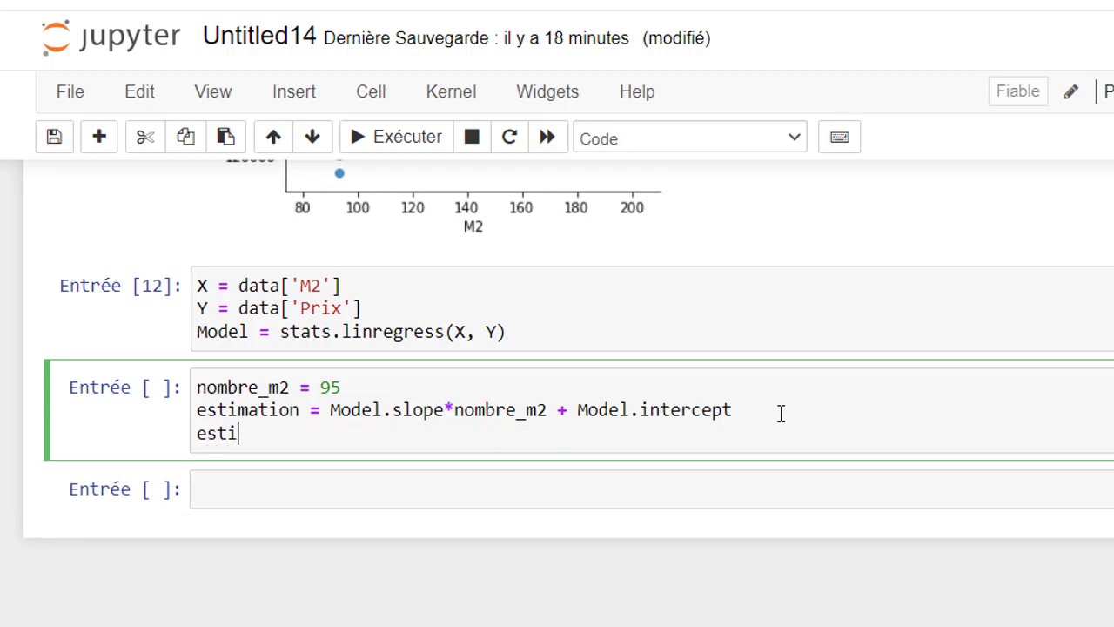
text(mation)
key(shift+Return)
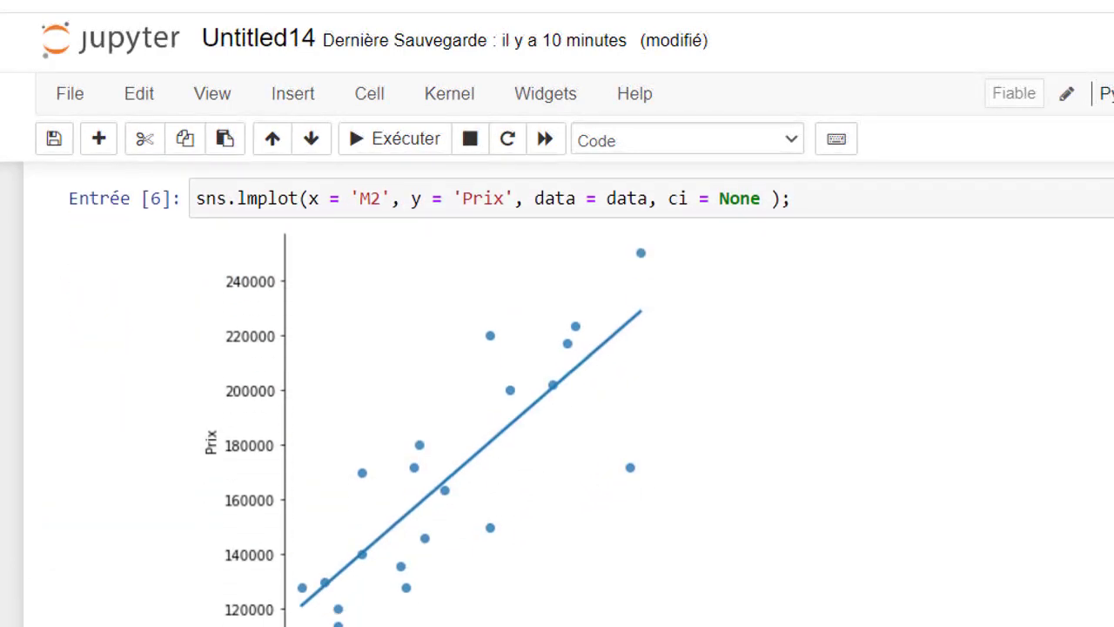
scroll(306, 620, down, 1)
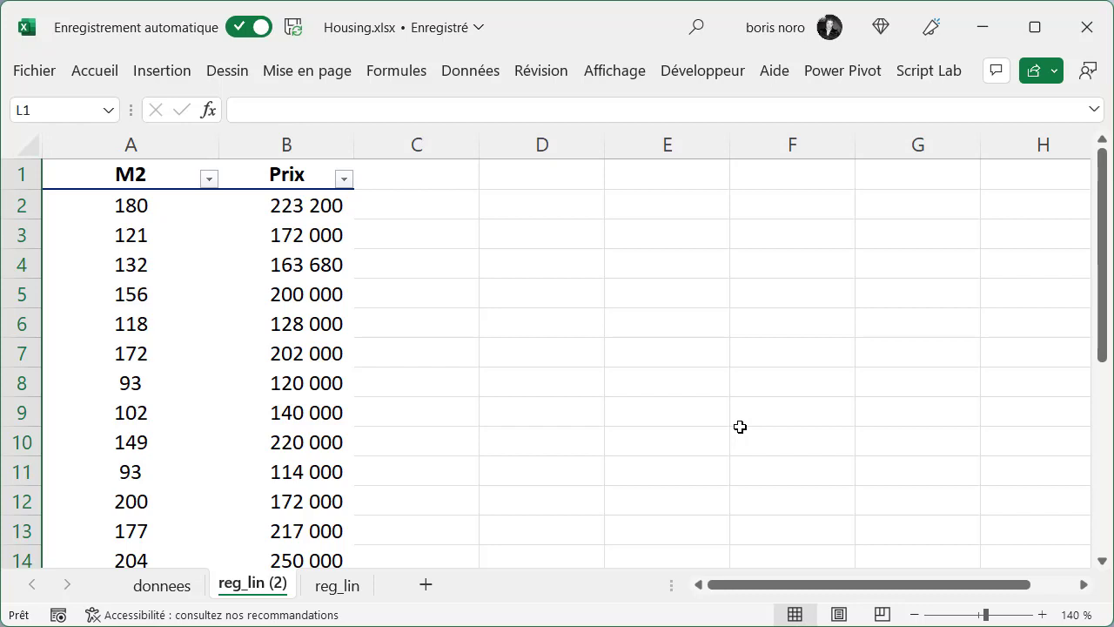
Insert a first-type scatter chart of Prix against M2 from the housing table.
click(143, 206)
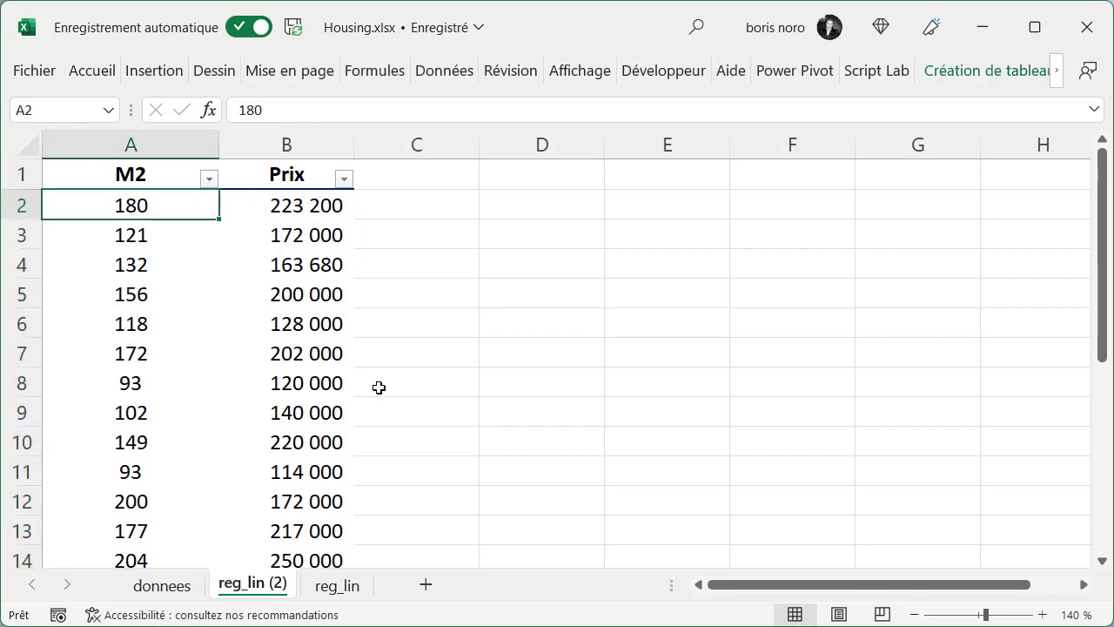
click(168, 74)
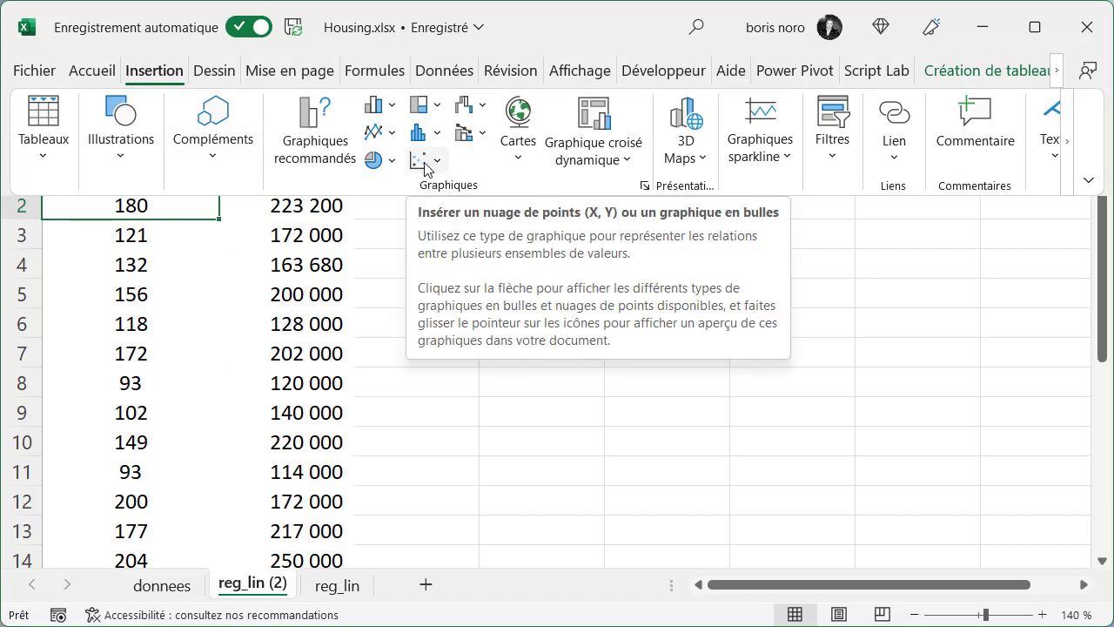
click(427, 168)
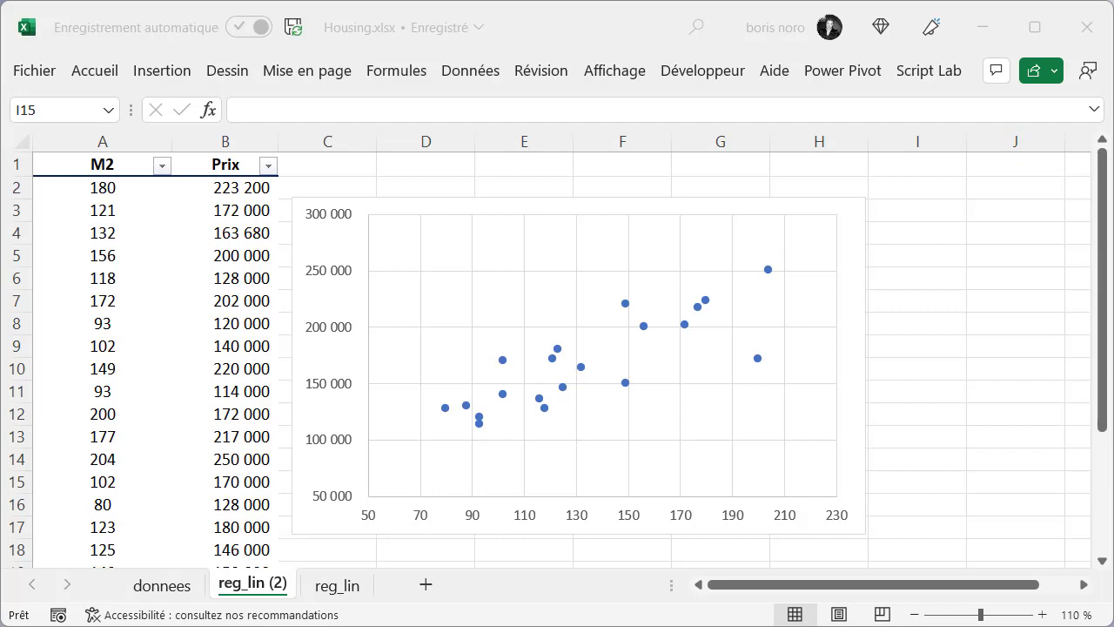
Add a linear trendline to the scatter chart.
click(850, 215)
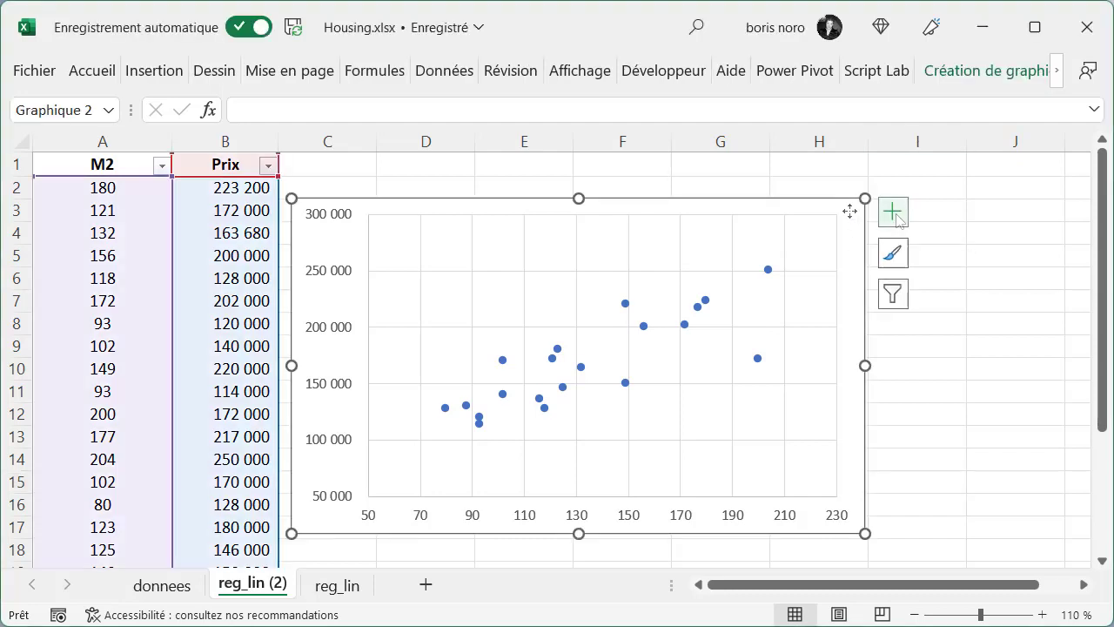
click(895, 214)
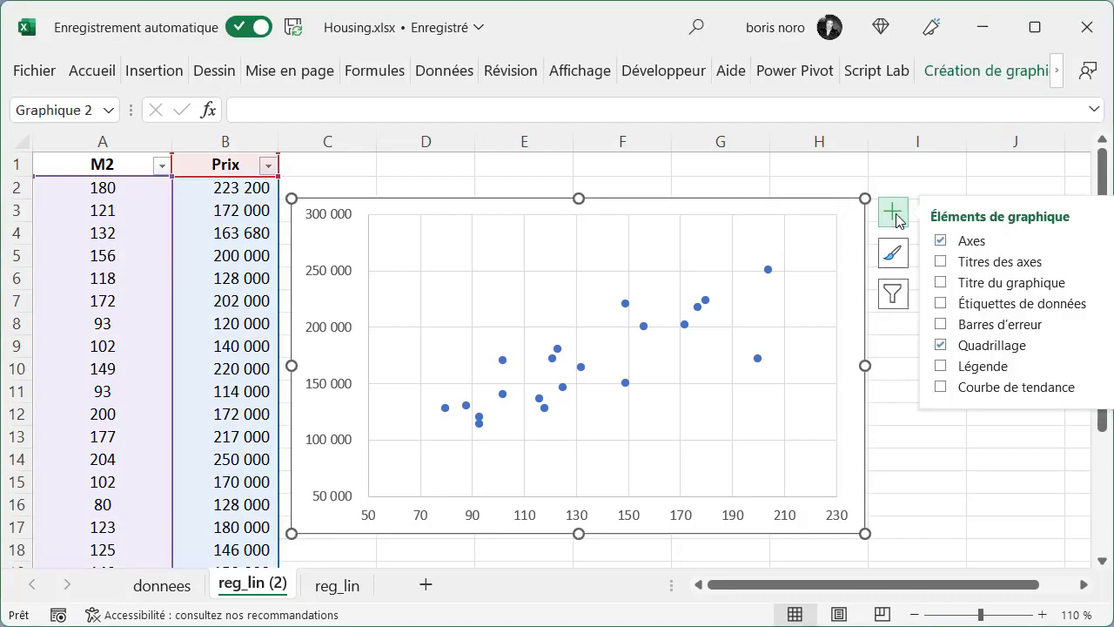
click(942, 388)
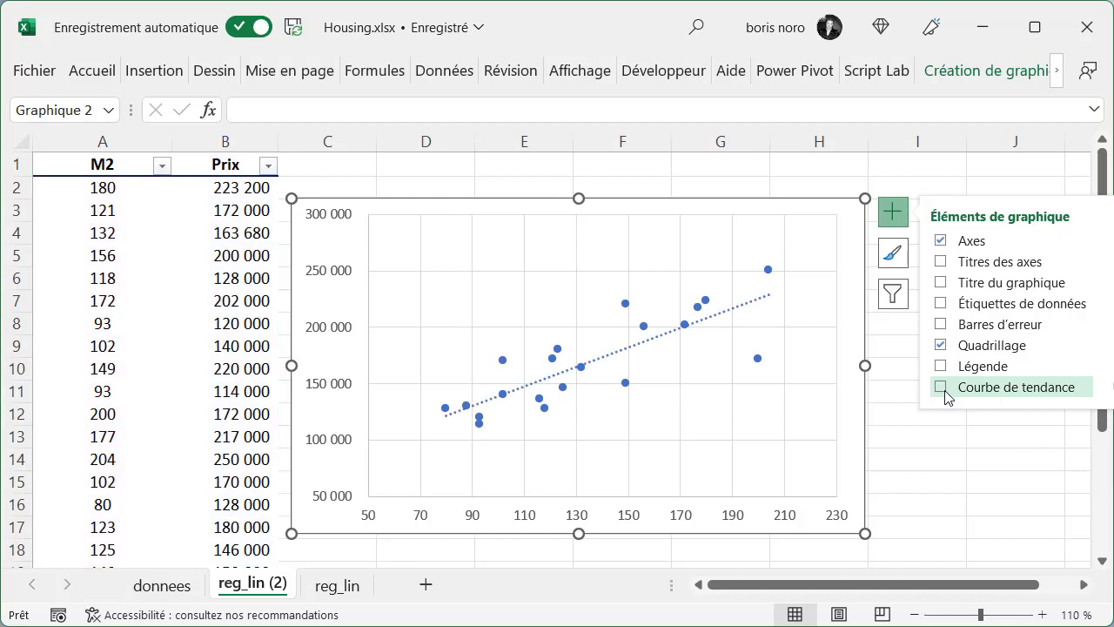
click(954, 525)
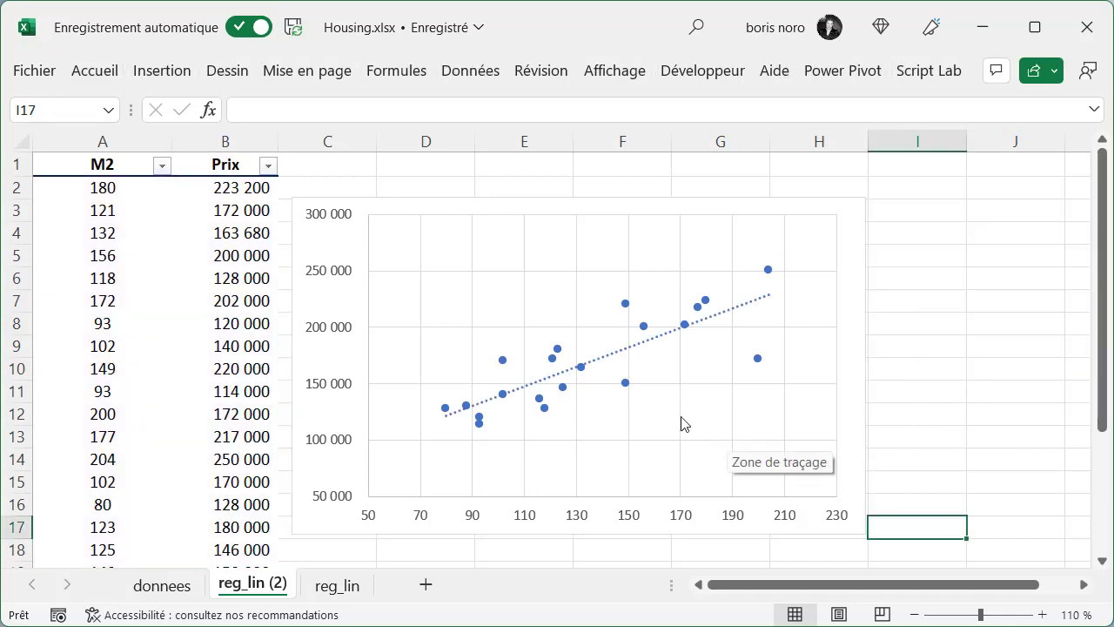
Display the trendline equation y = 863,71x + 52356 on the chart.
click(609, 366)
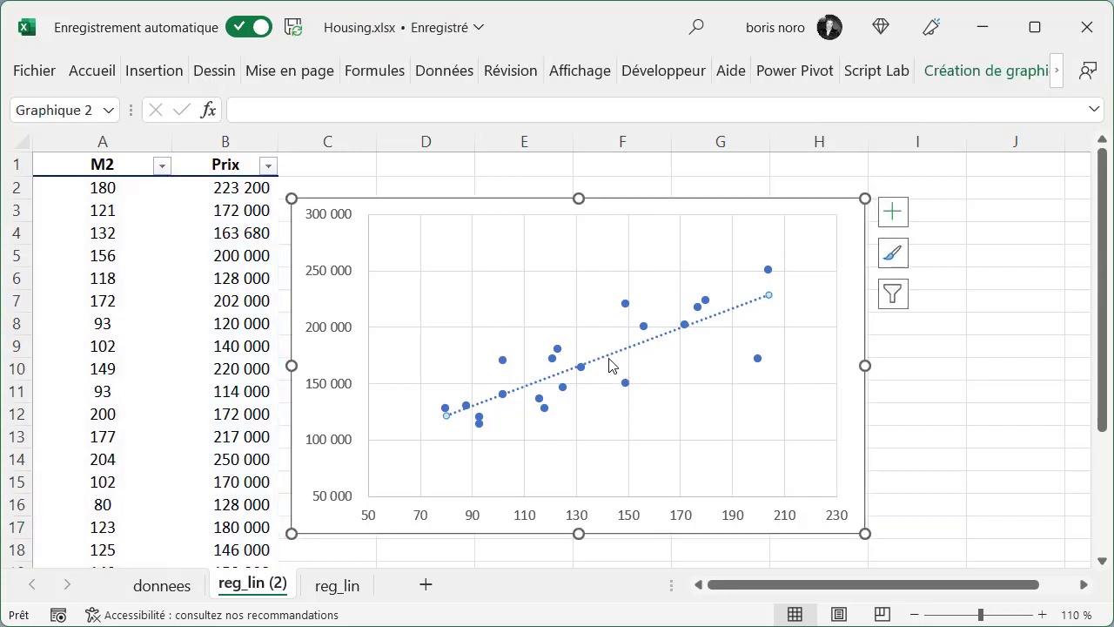
right_click(607, 361)
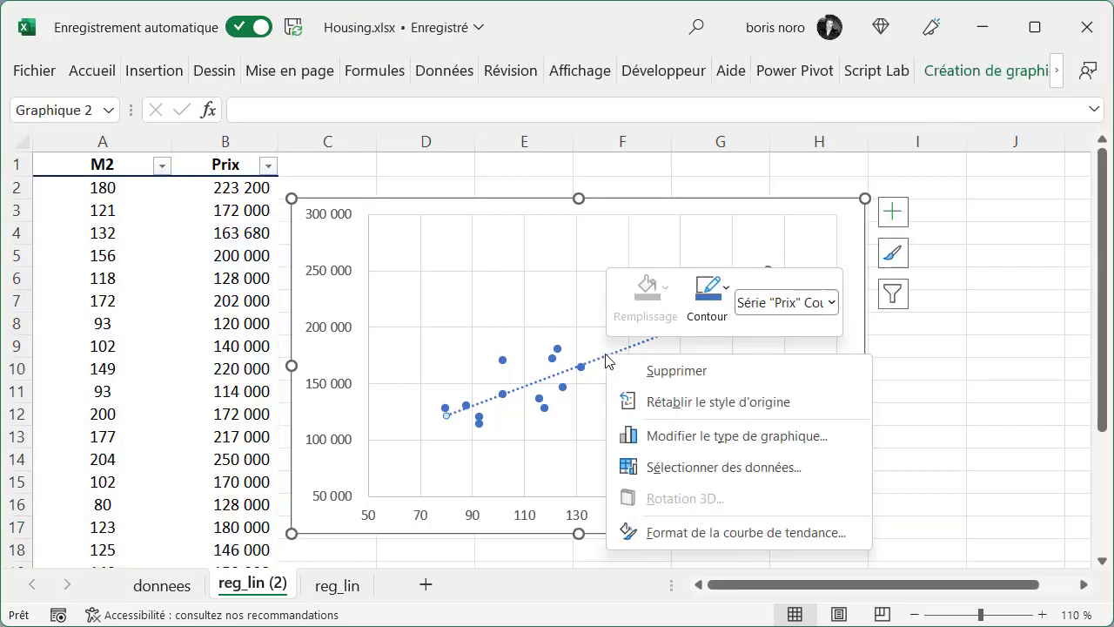
click(677, 532)
drag(790, 409, 674, 406)
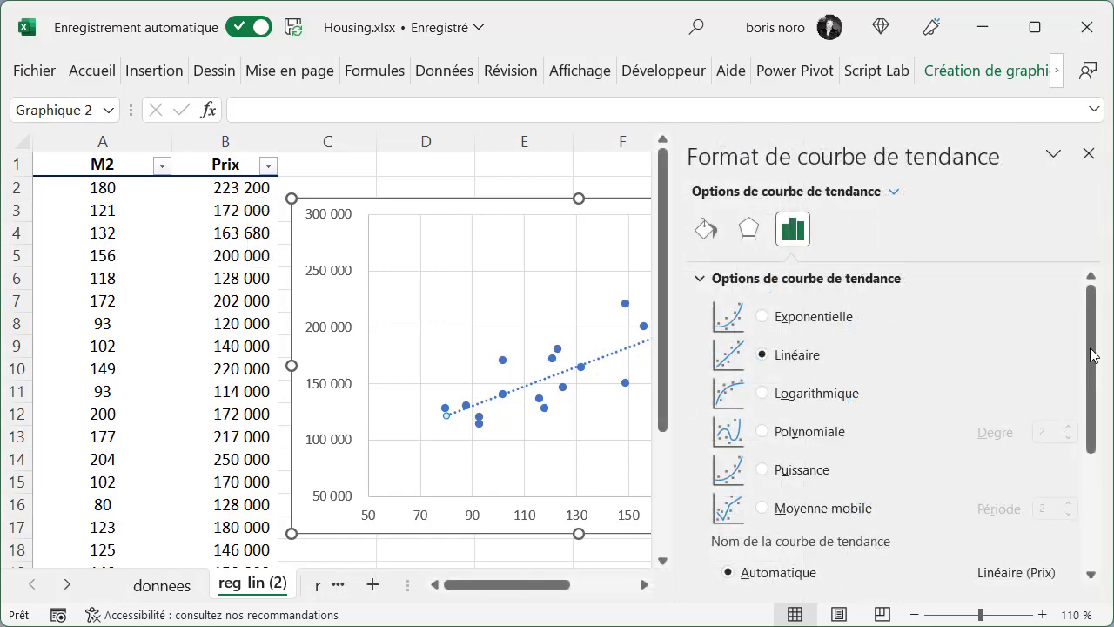
drag(1093, 355, 1101, 484)
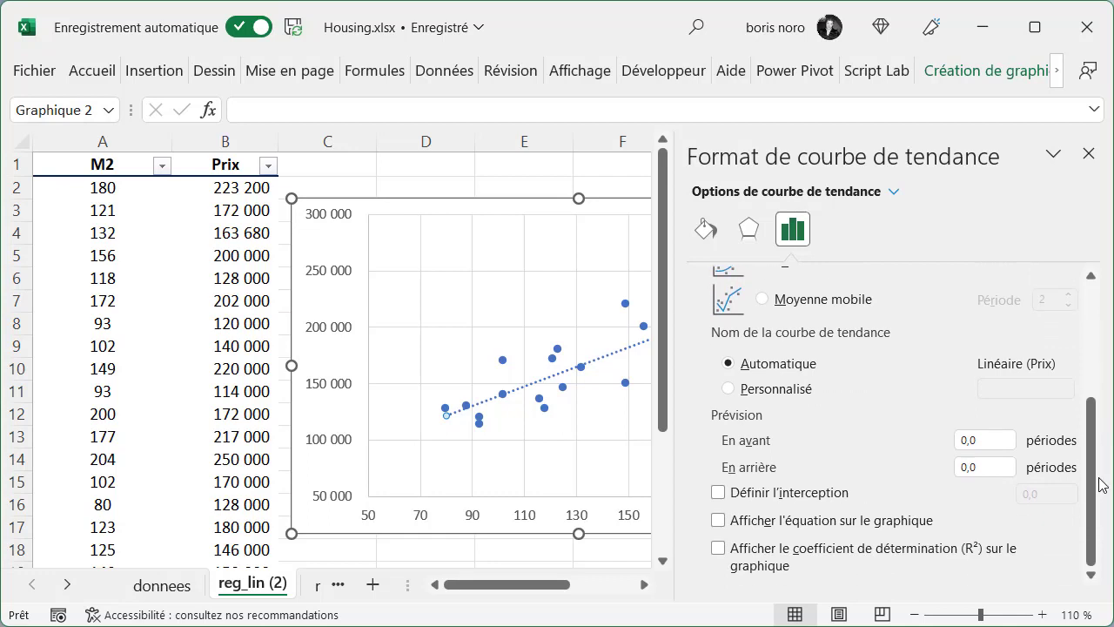
click(718, 520)
click(1088, 153)
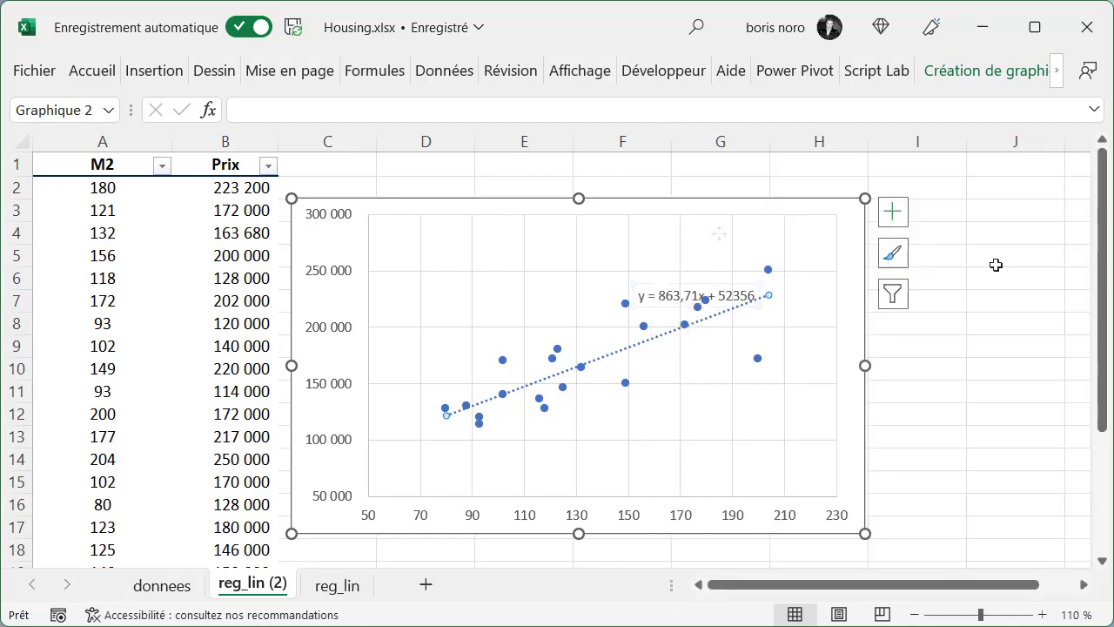
click(984, 384)
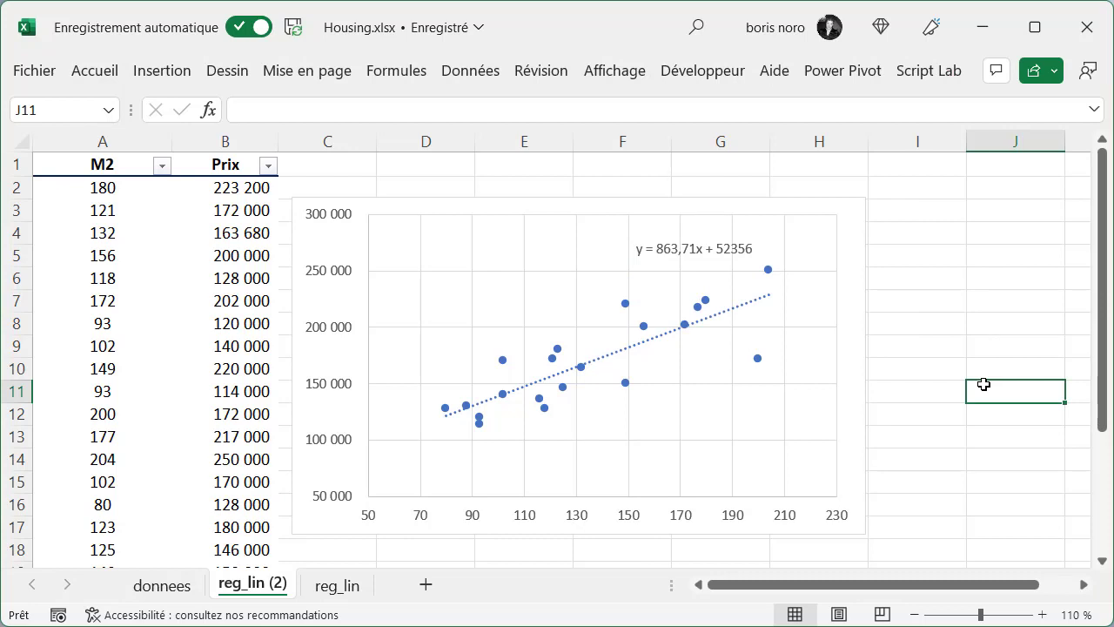
Move the chart further right and label cell C3 'Pente'.
mouse_move(423, 199)
mouse_down()
mouse_move(646, 216)
mouse_move(670, 189)
mouse_up()
click(327, 210)
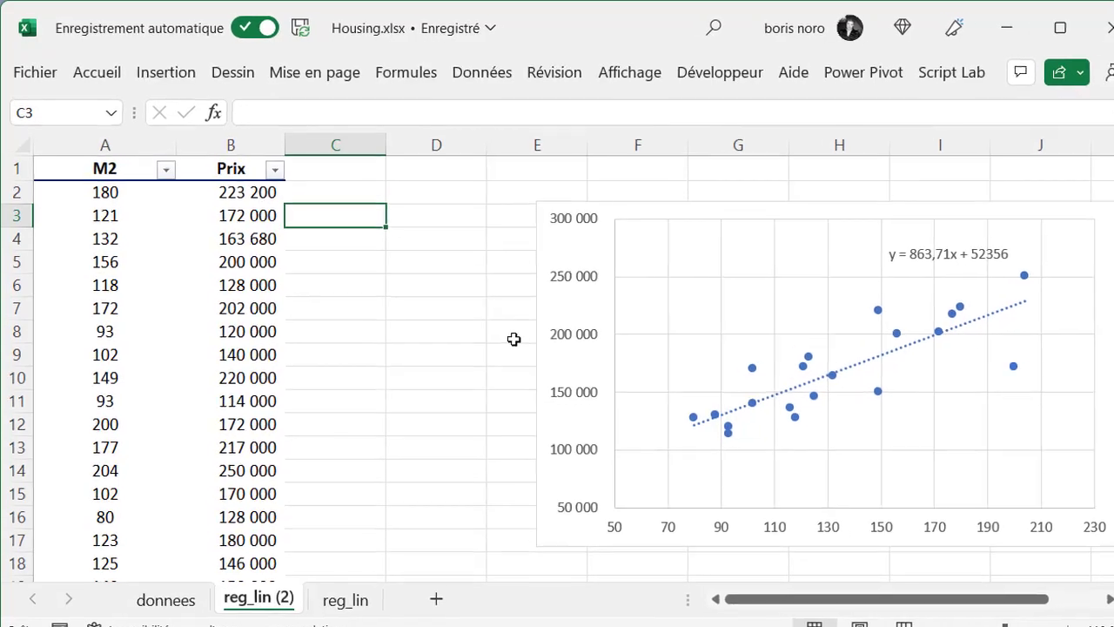
text(Pent)
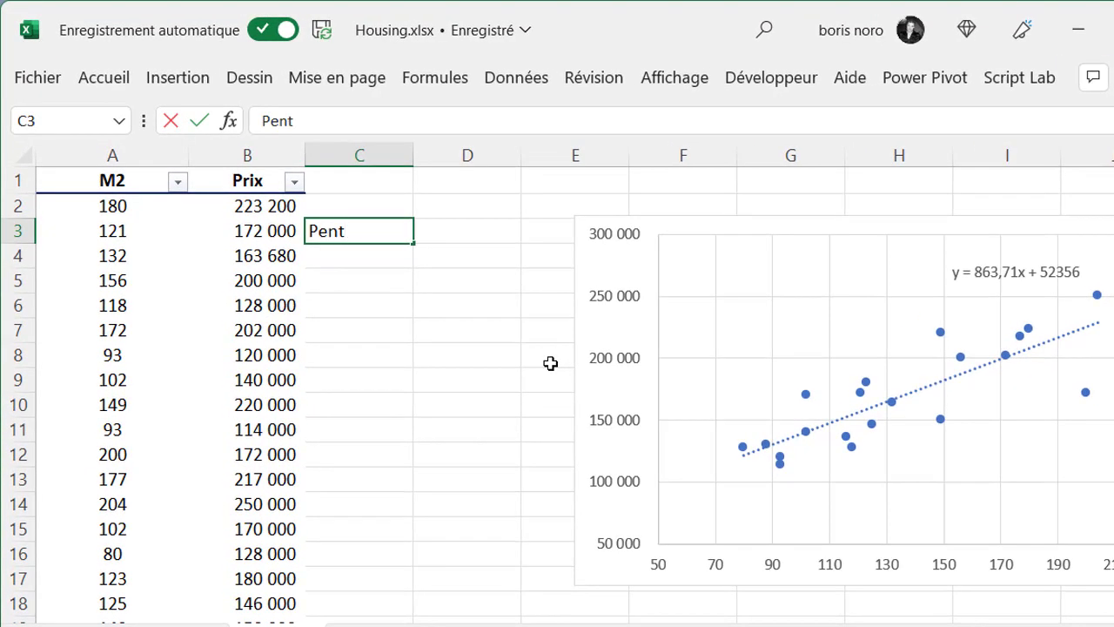
text(e)
key(Tab)
Enter =PENTE(Tableau24[Prix];Tableau24[M2]) in D3, returning the slope 863,714624.
text(=)
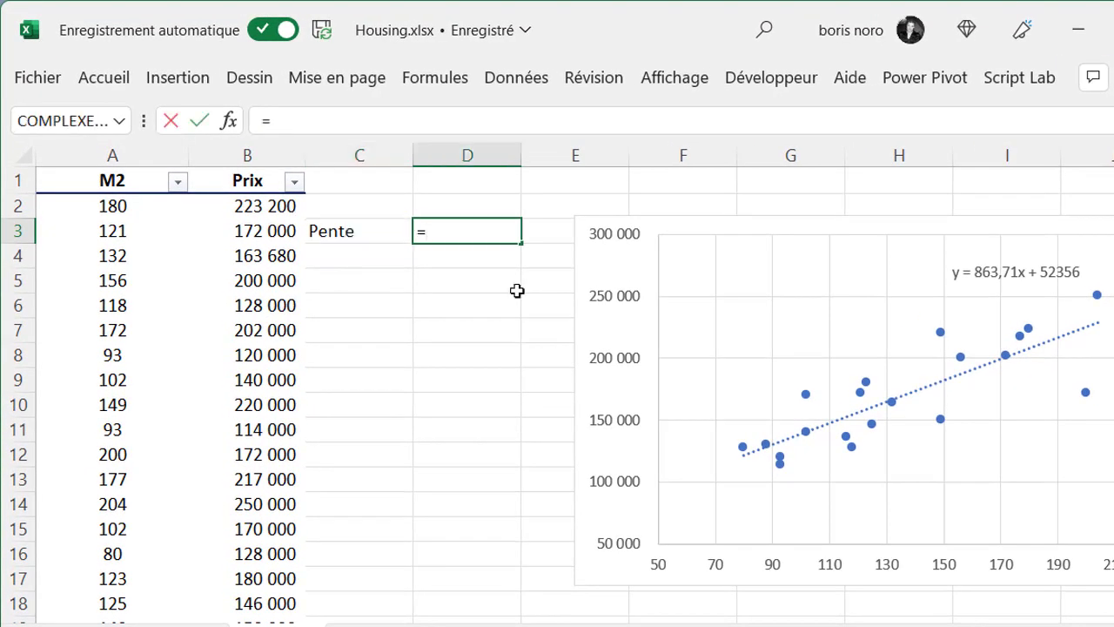
text(pe)
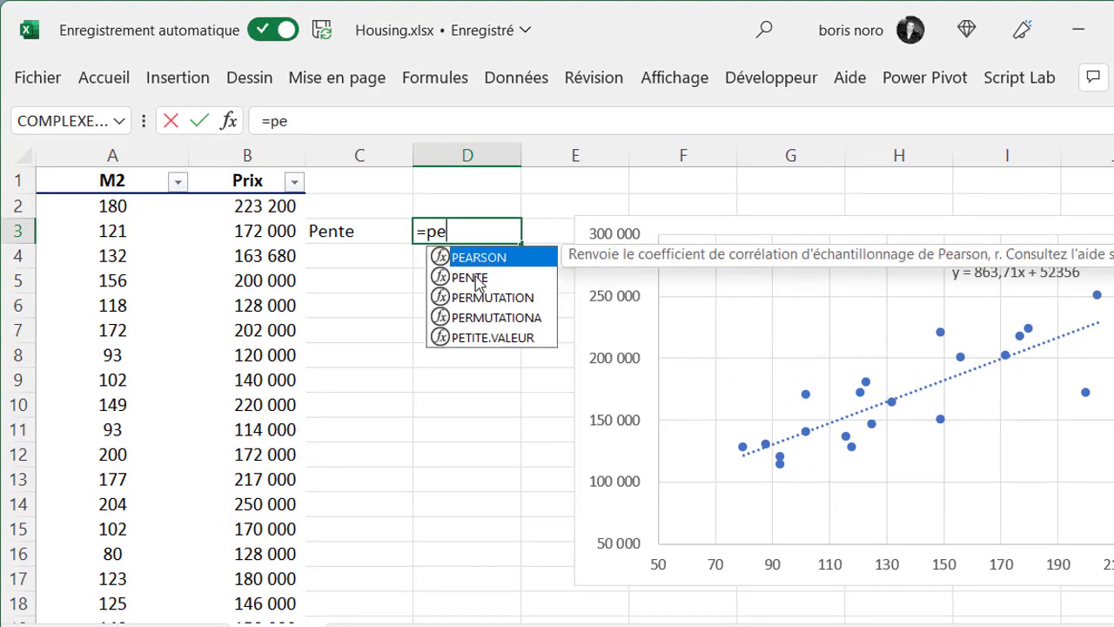
double_click(469, 277)
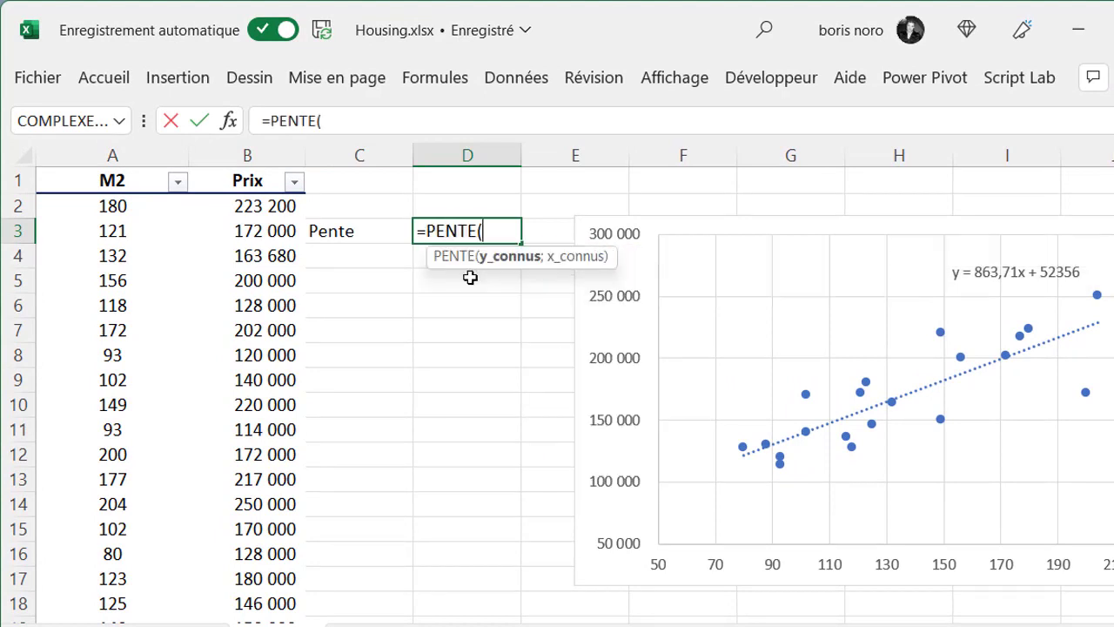
click(245, 168)
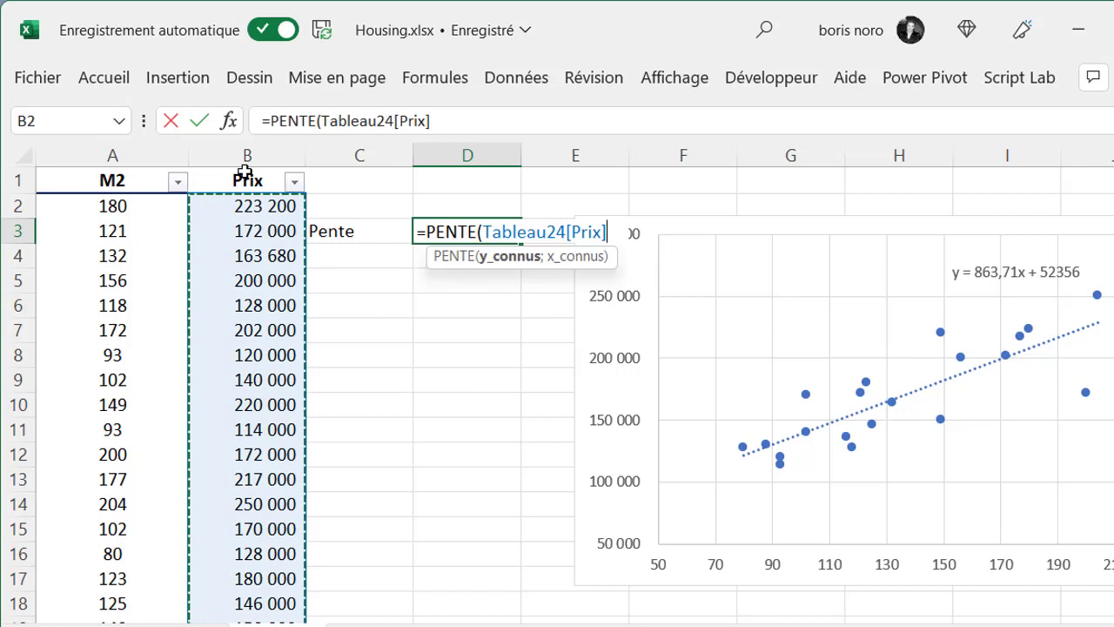
text(;)
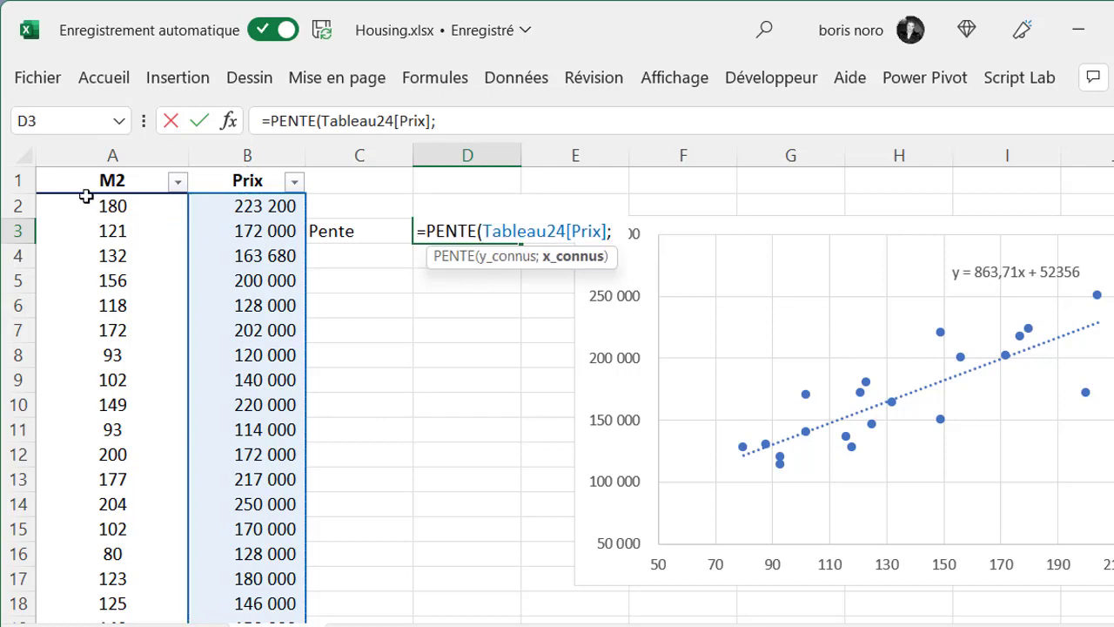
click(91, 165)
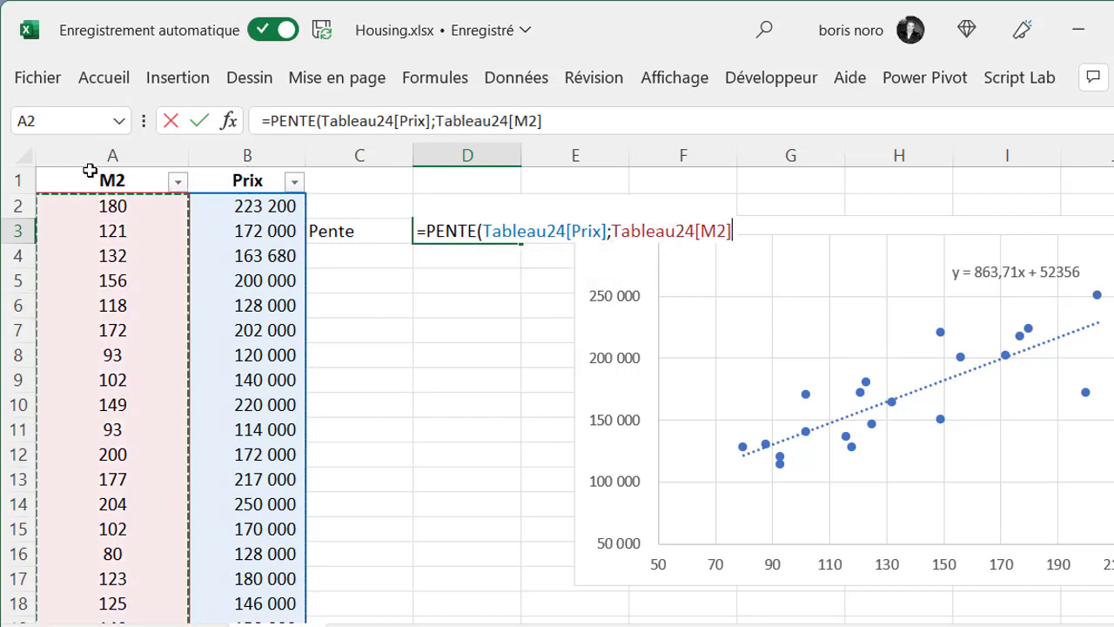
key(Return)
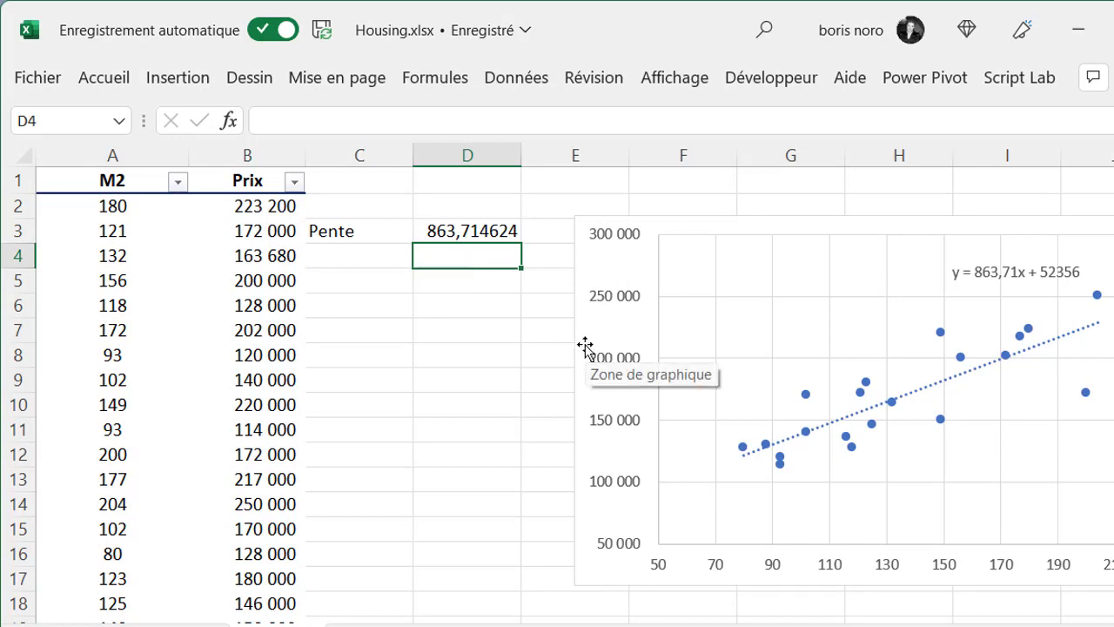
Compute the intercept 52356,2403 in D4 with ORDONNEE.ORIGINE of the Prix and M2 columns.
key(Left)
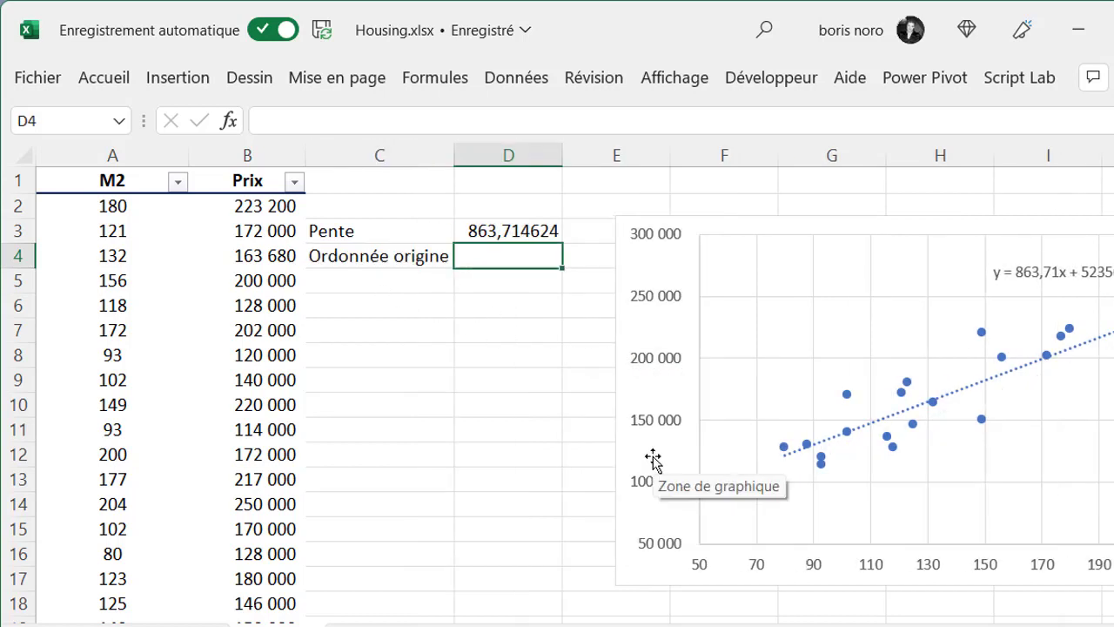
text(=)
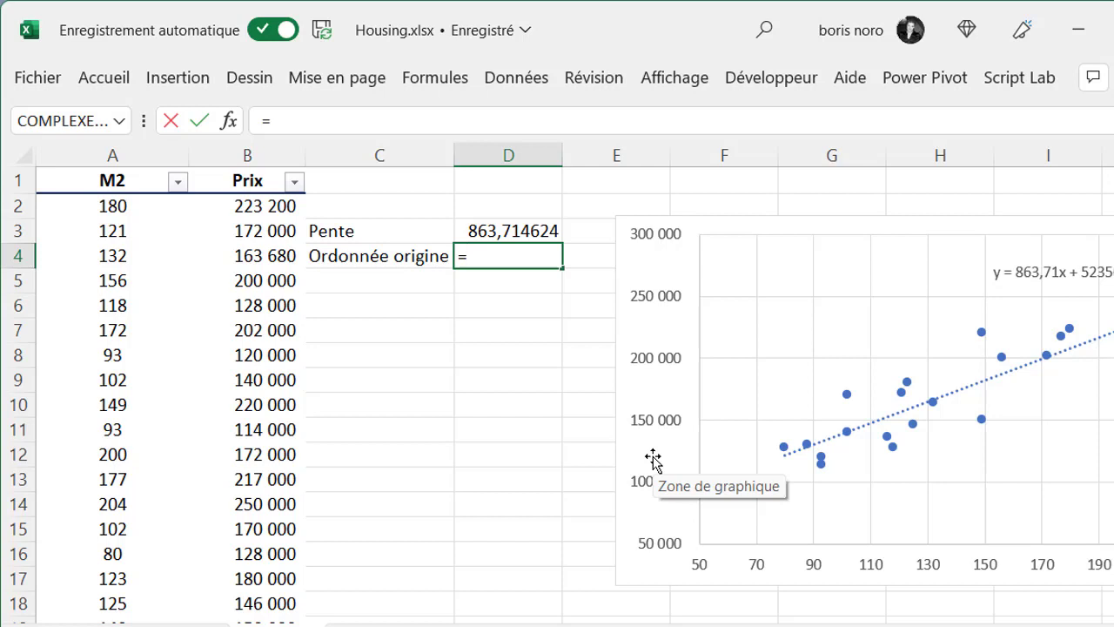
text(or)
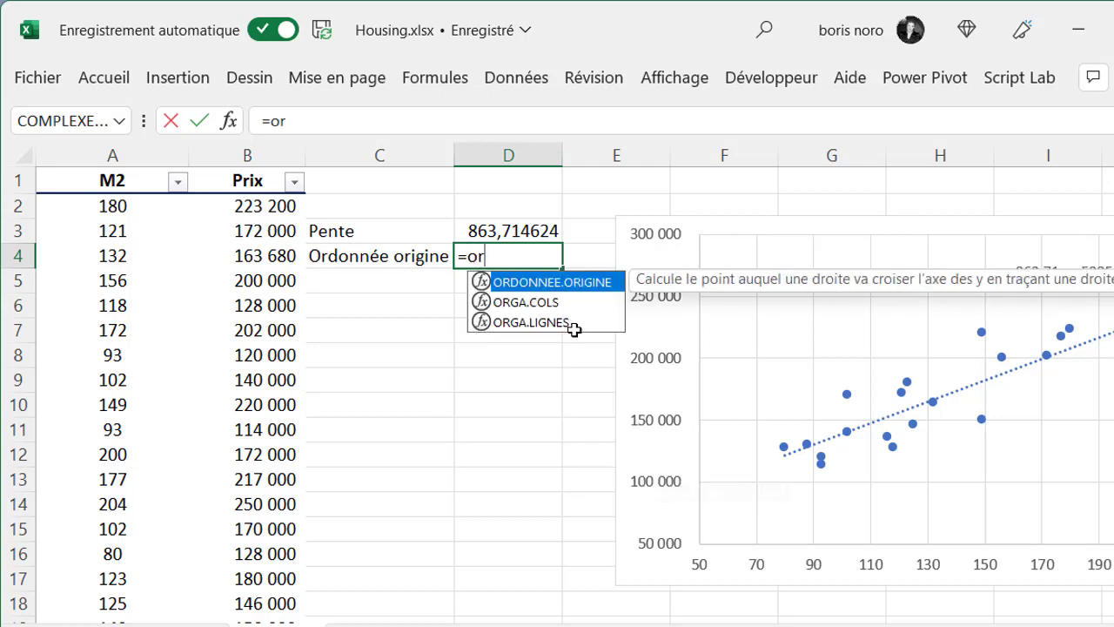
double_click(582, 288)
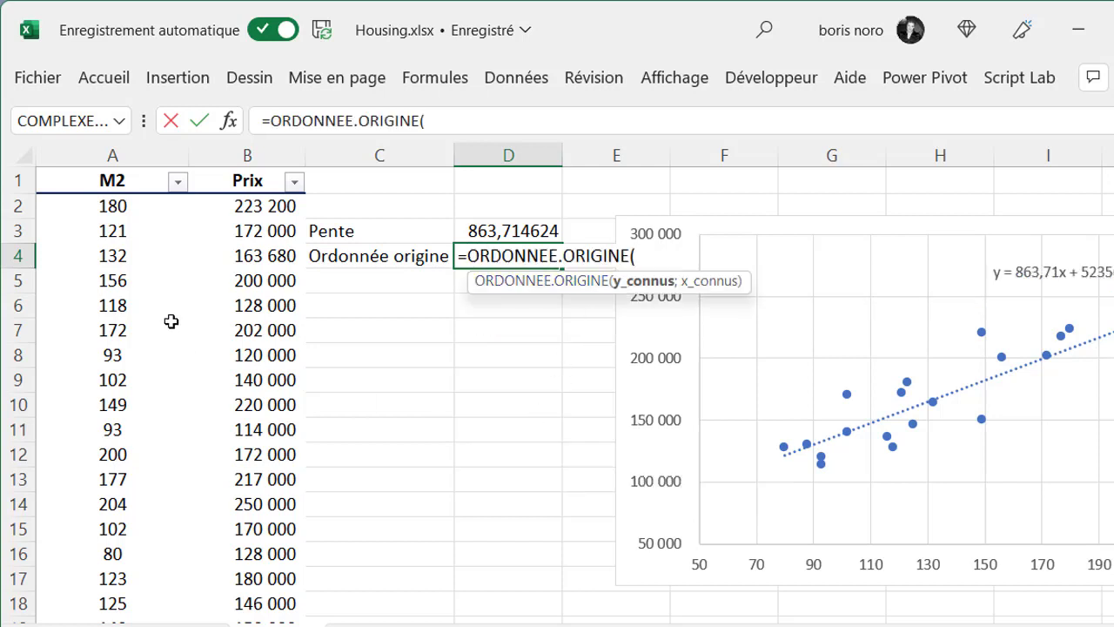
click(235, 169)
text(;)
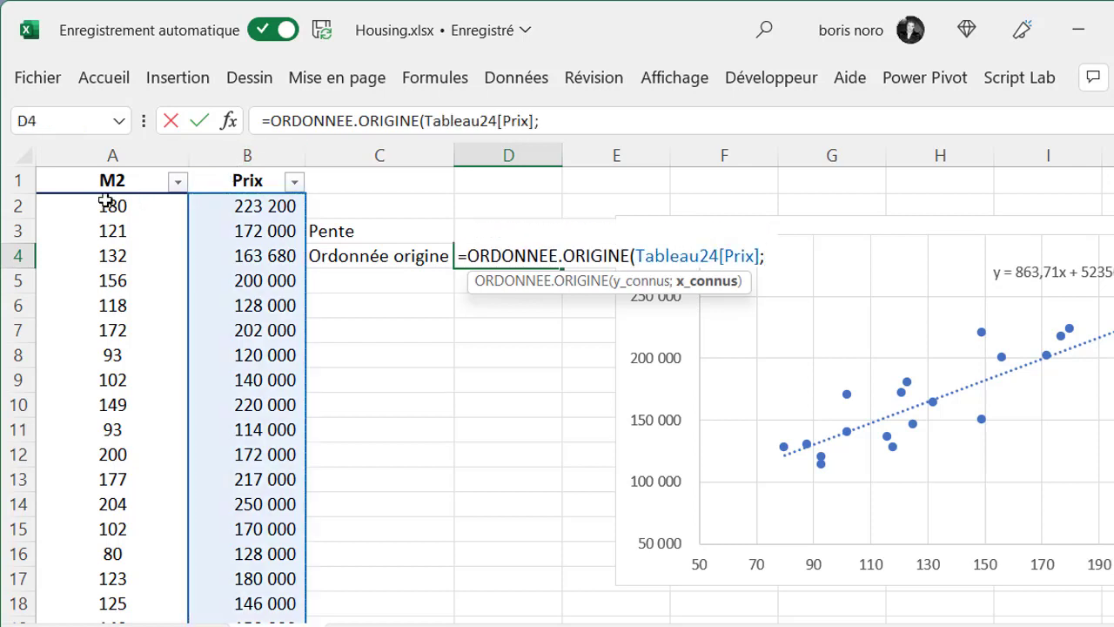
click(94, 171)
key(Return)
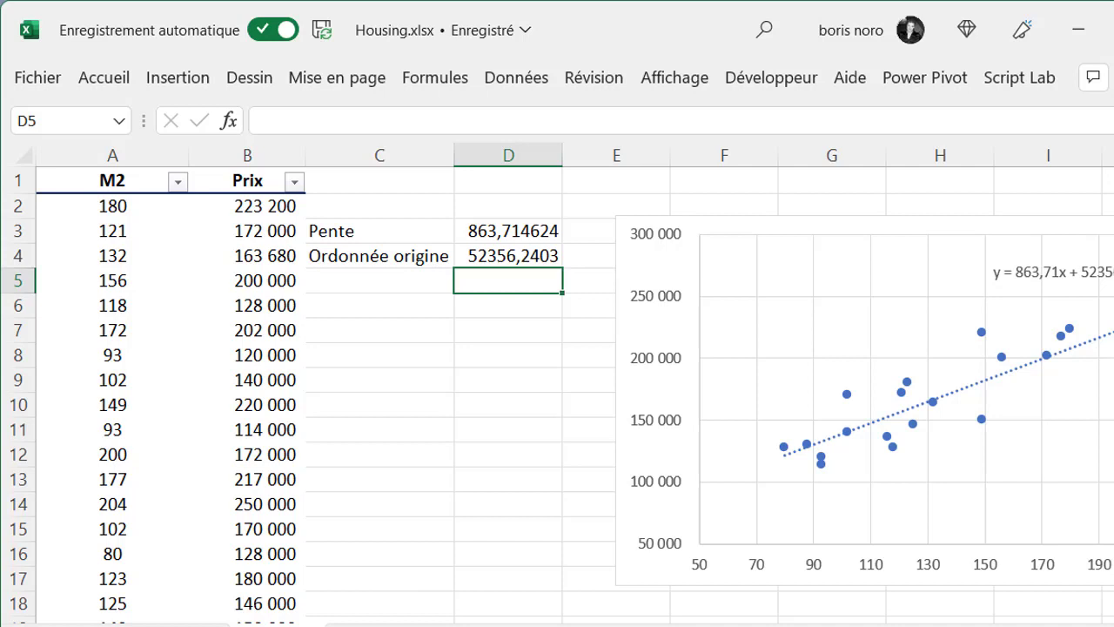
click(392, 303)
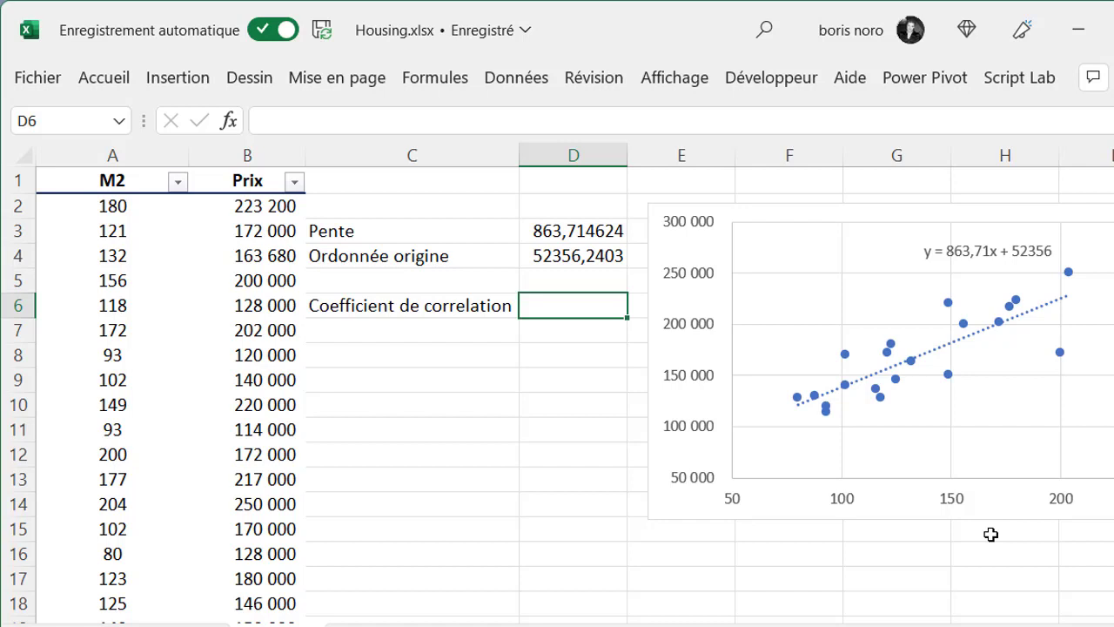
Enter COEFFICIENT.CORRELATION of Prix and M2 in D6, returning 0,82298037.
text(=)
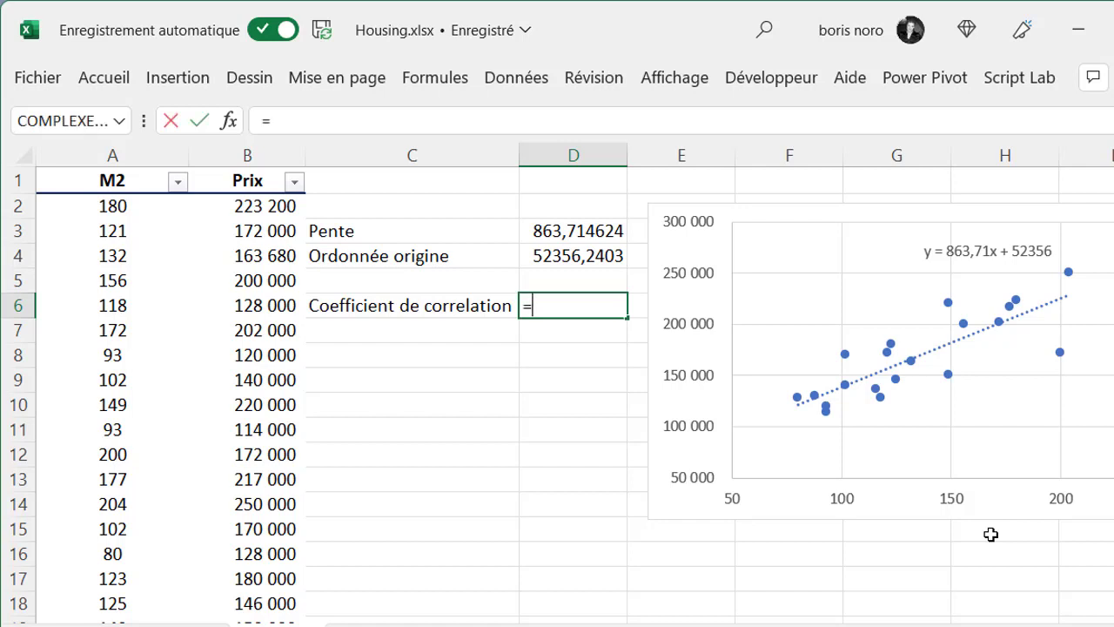
text(co)
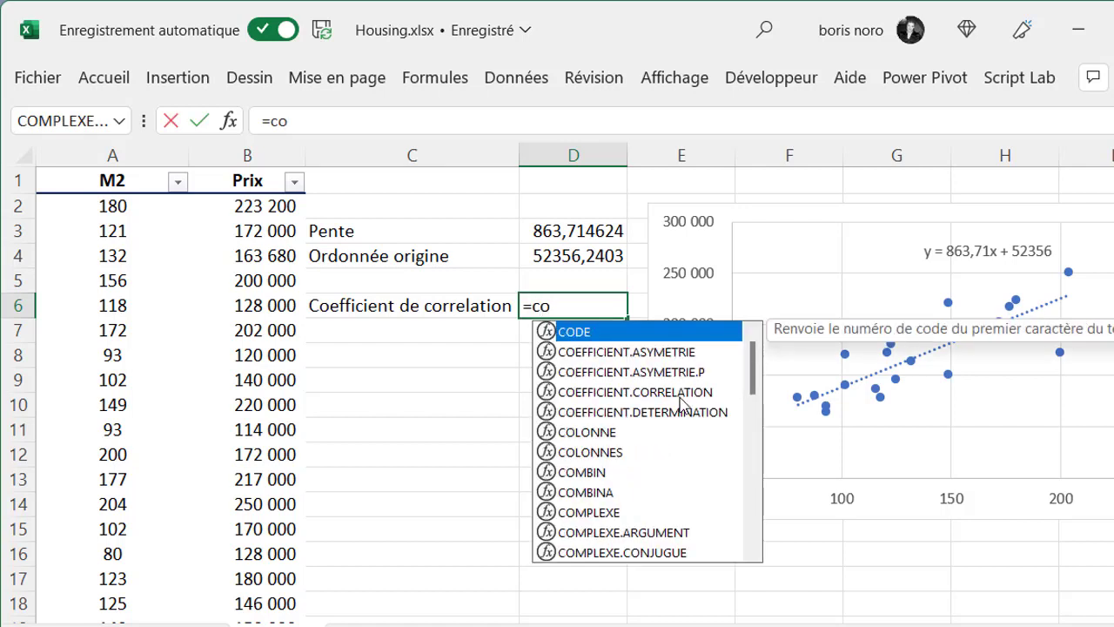
double_click(683, 393)
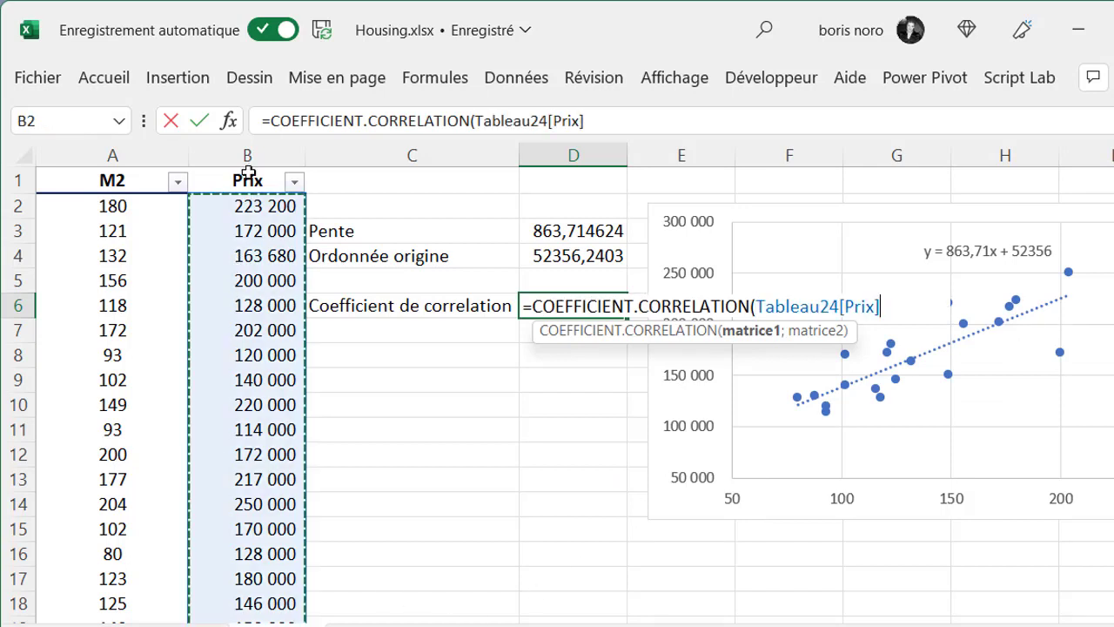
click(248, 172)
text(;)
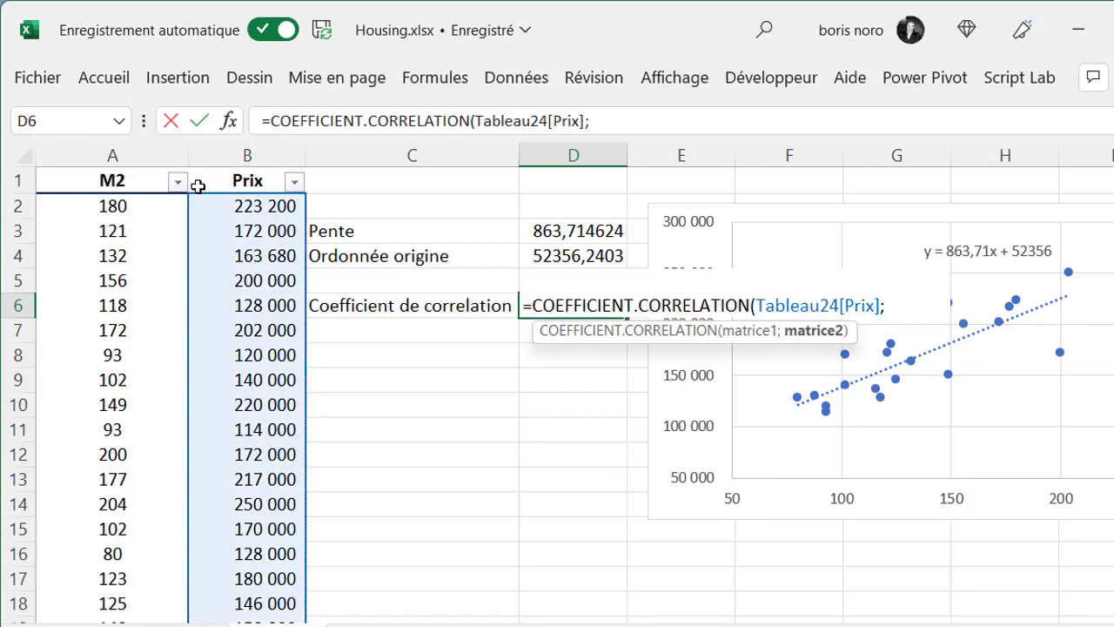
click(157, 178)
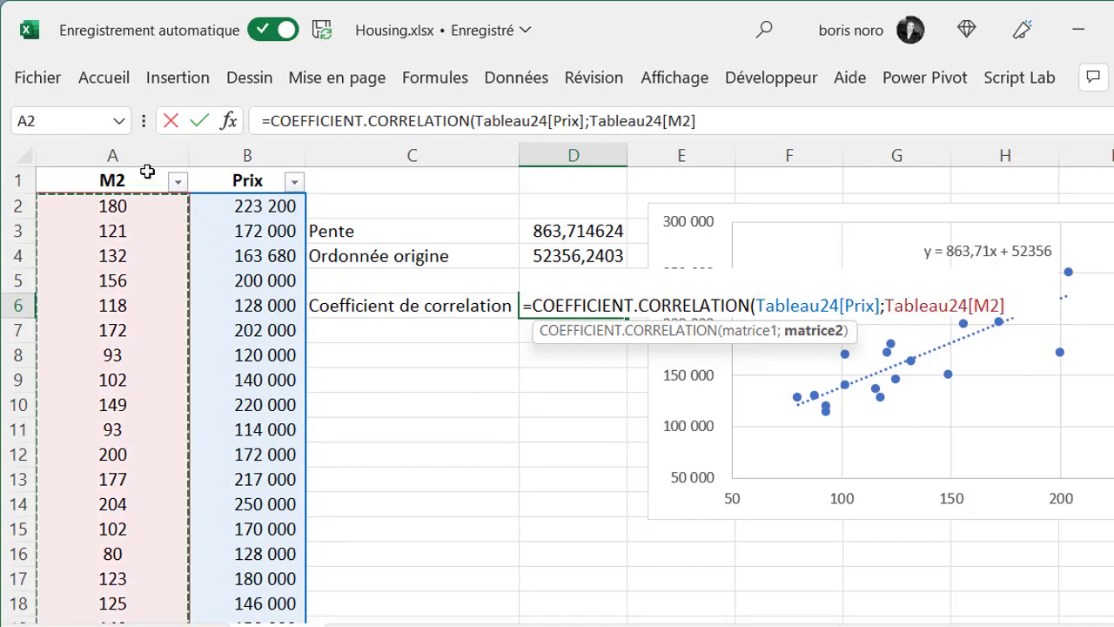
key(Return)
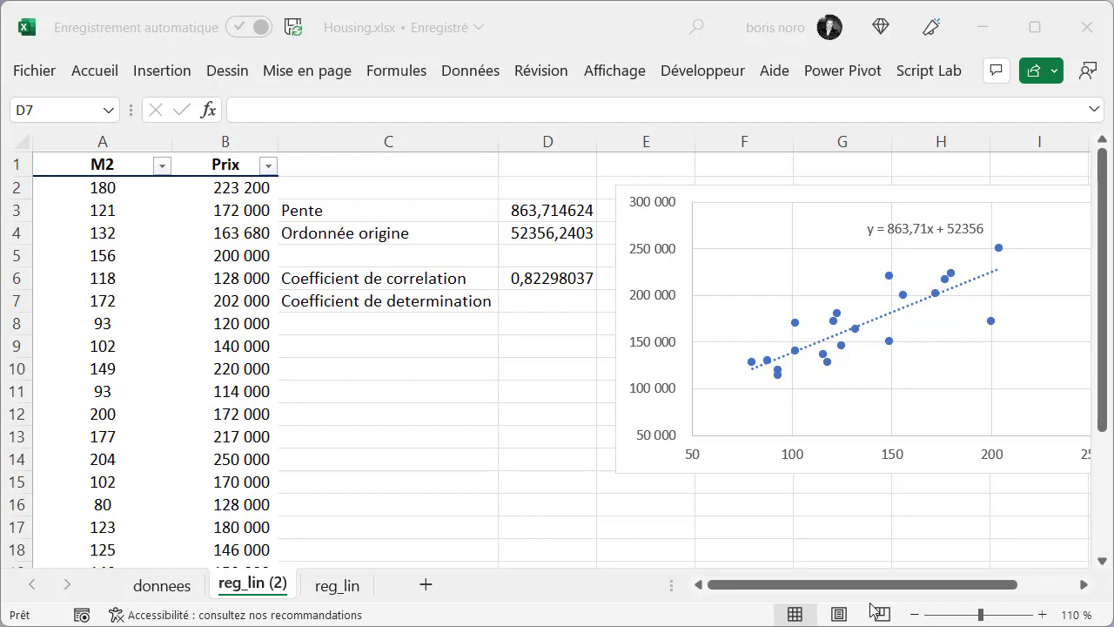
Enter COEFFICIENT.DETERMINATION of Prix and M2 in D7, returning 0,67729669.
click(539, 303)
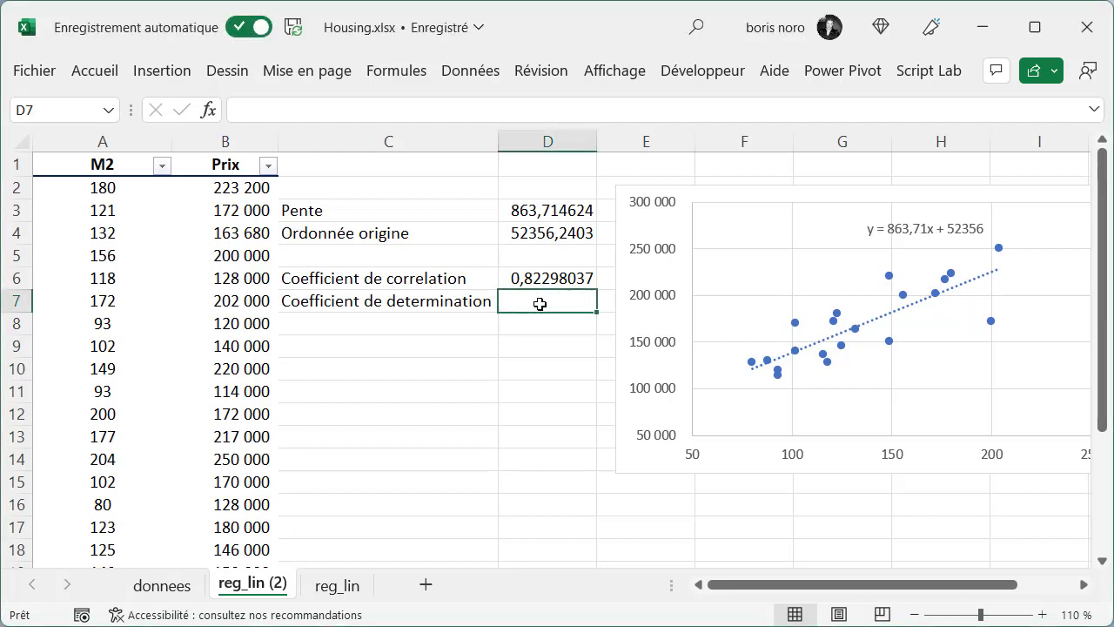
text(=)
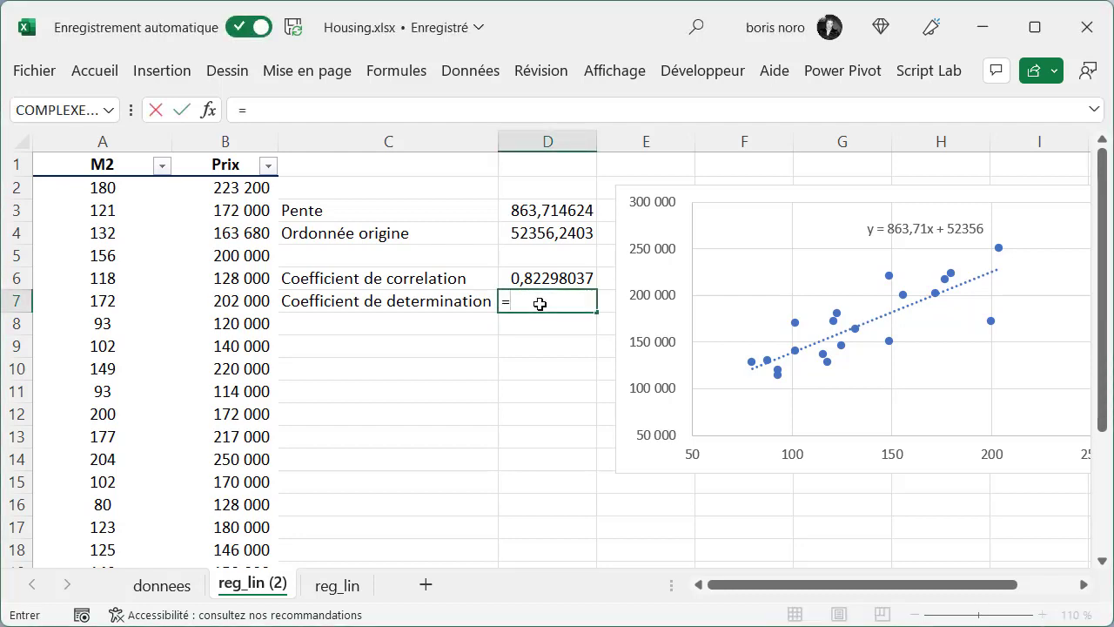
text(co)
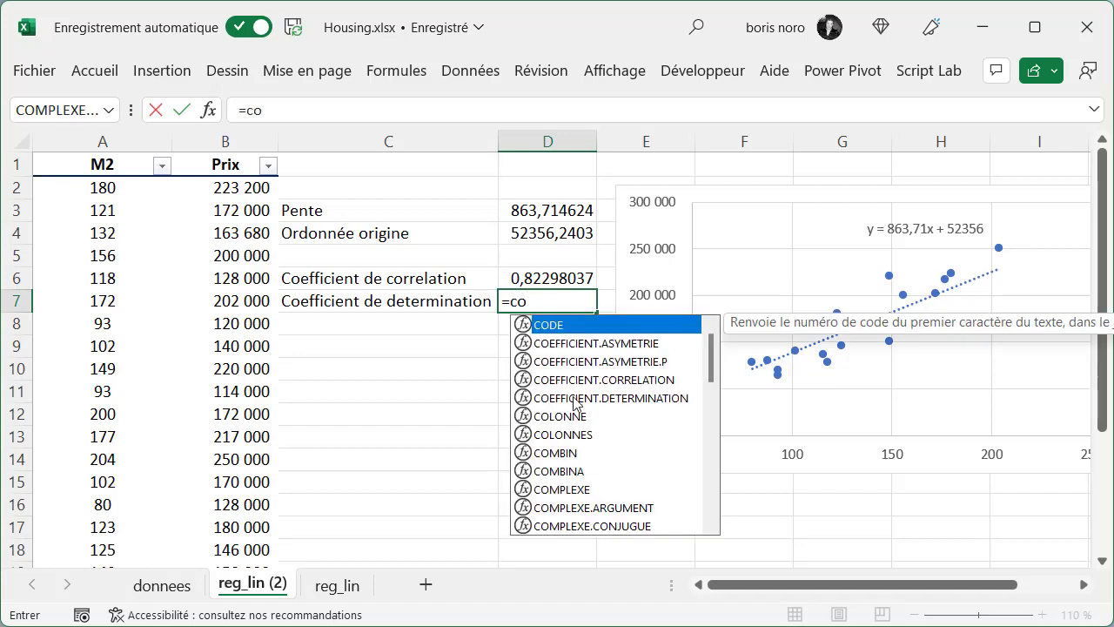
double_click(574, 399)
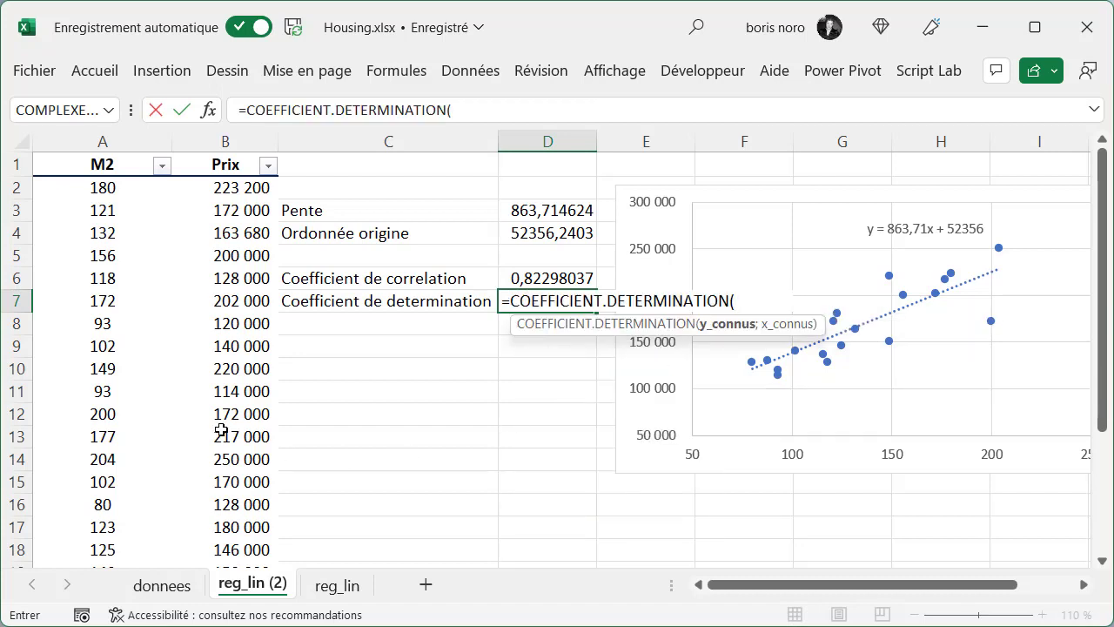
click(226, 152)
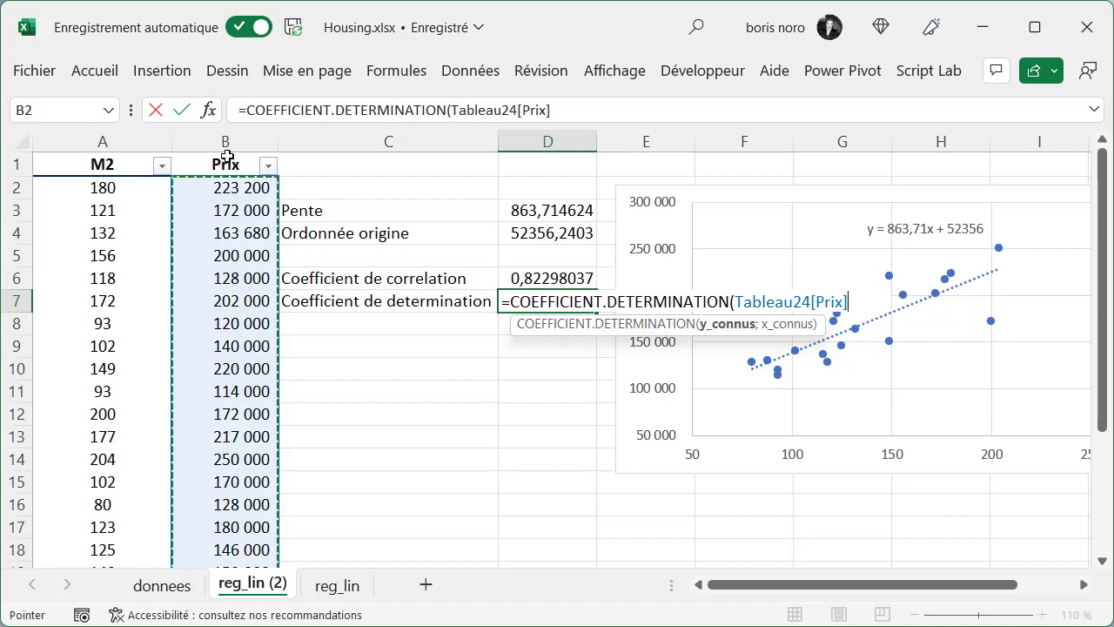
text(;)
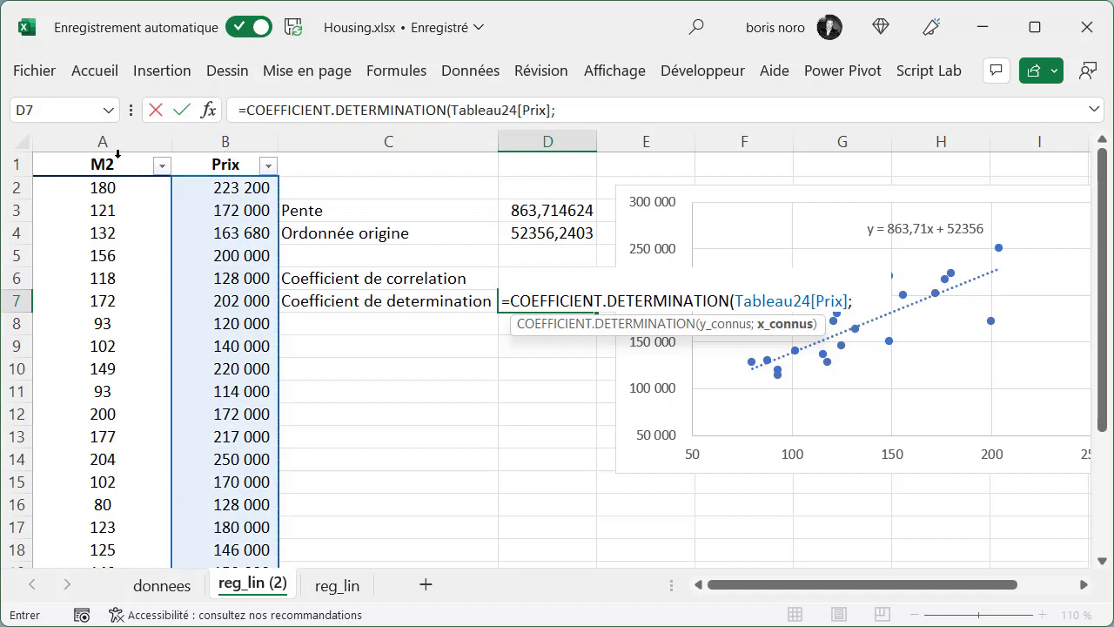
click(117, 157)
key(Return)
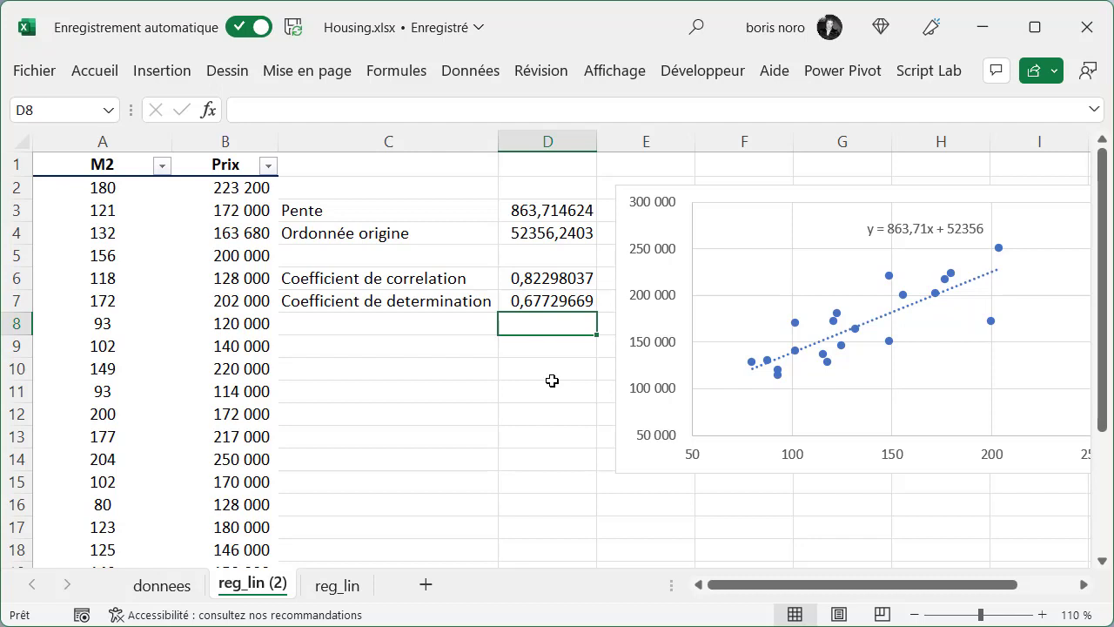
Move down to D9 and bring up Utilitaire d'analyse from the Données tab.
key(Down)
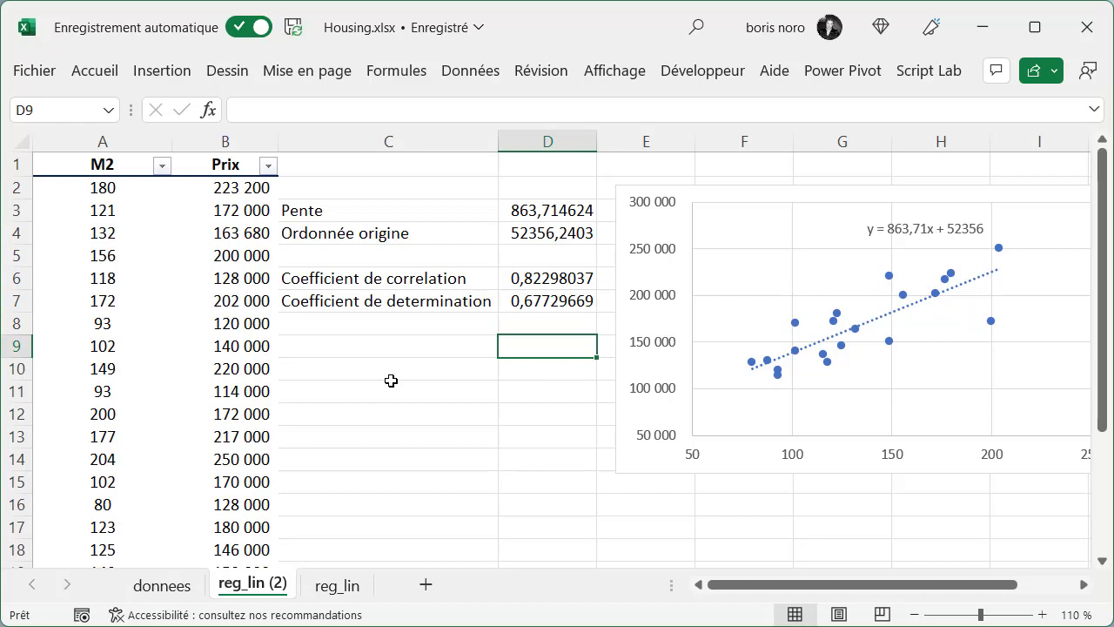
click(478, 74)
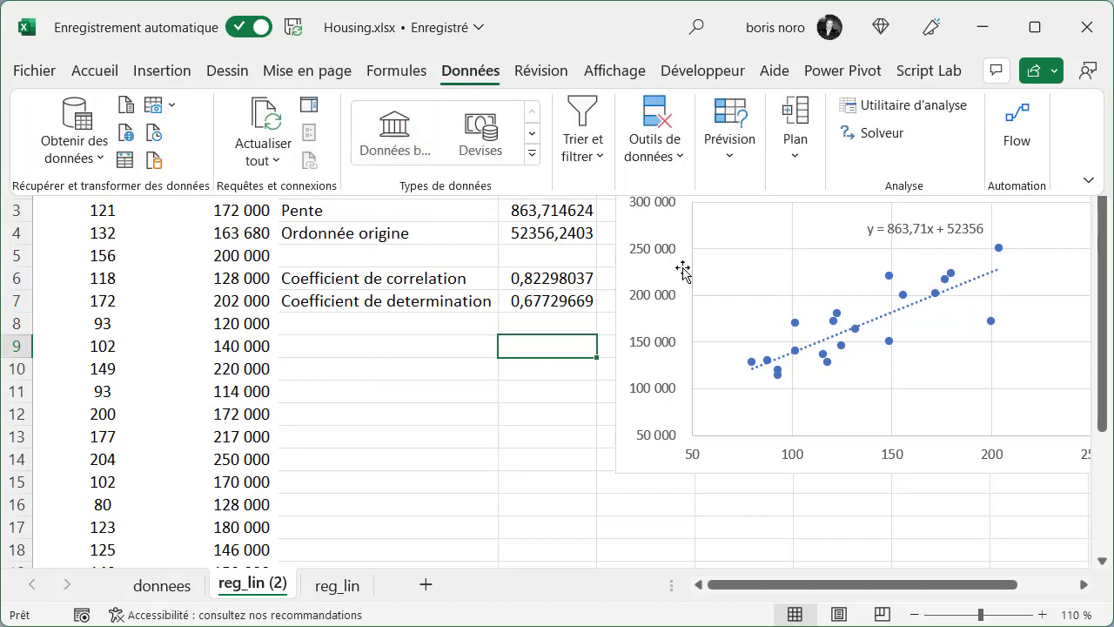
click(858, 109)
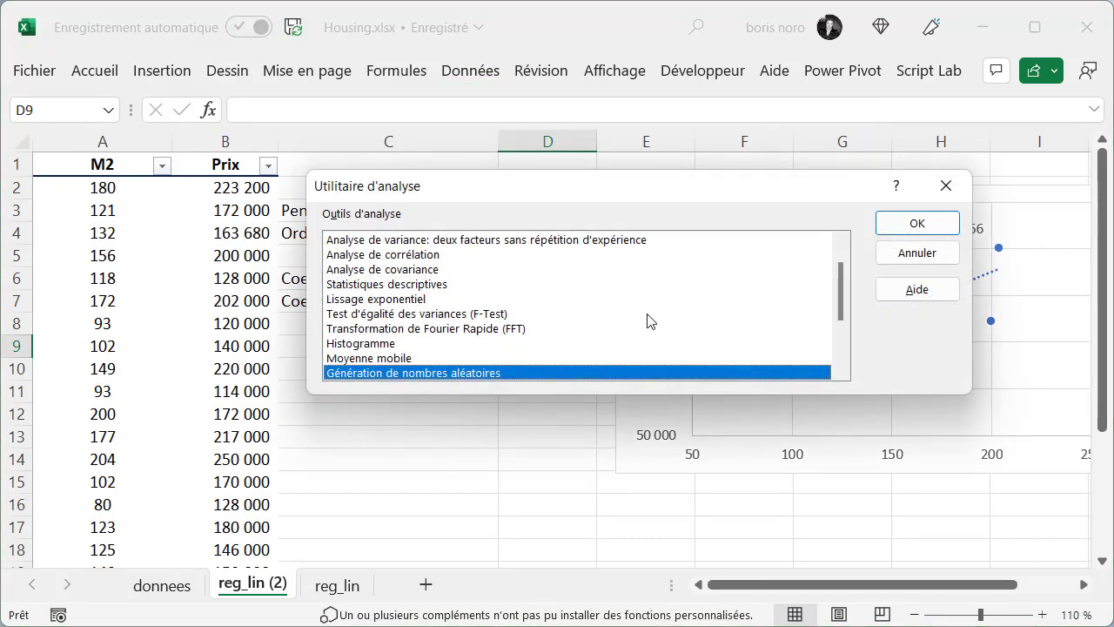
Choose Régression linéaire from the analysis tools list and confirm.
mouse_move(840, 292)
drag(844, 293, 843, 317)
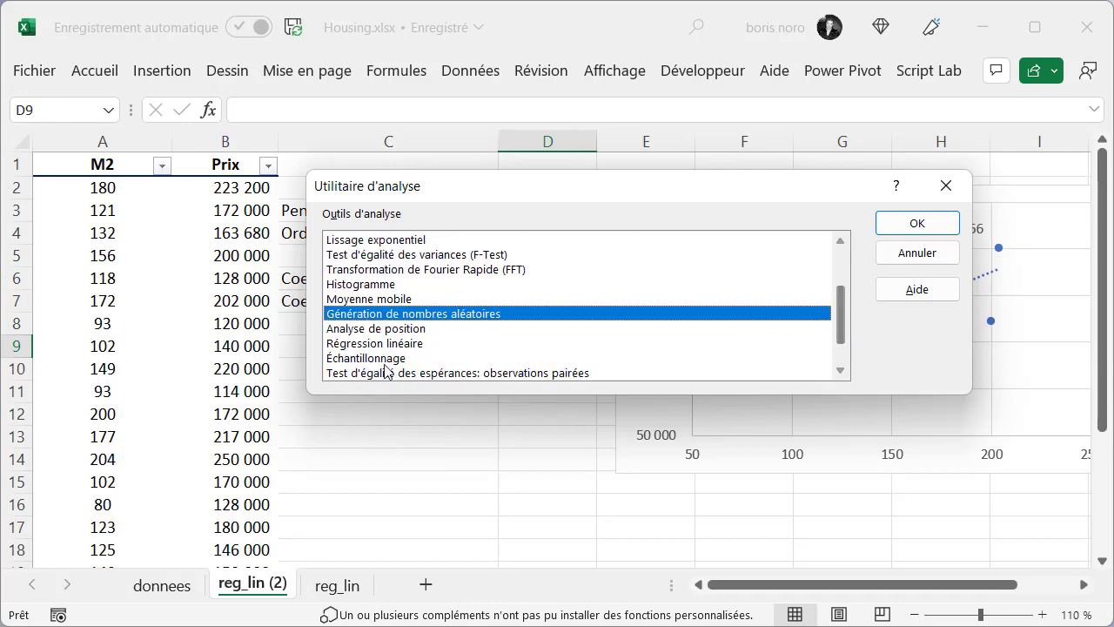
click(375, 344)
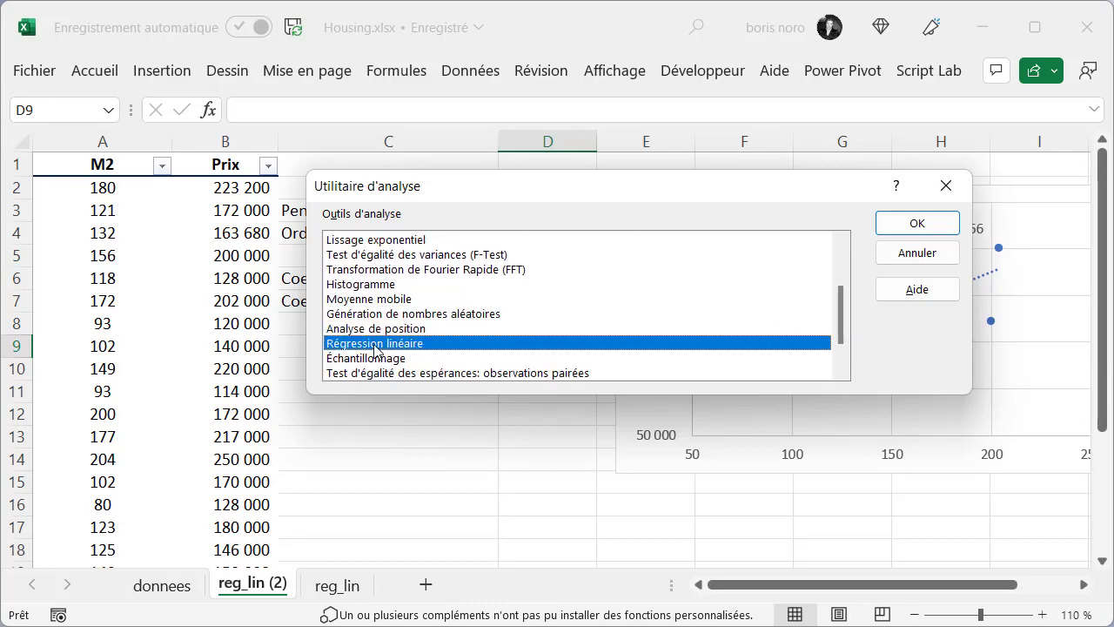
click(914, 225)
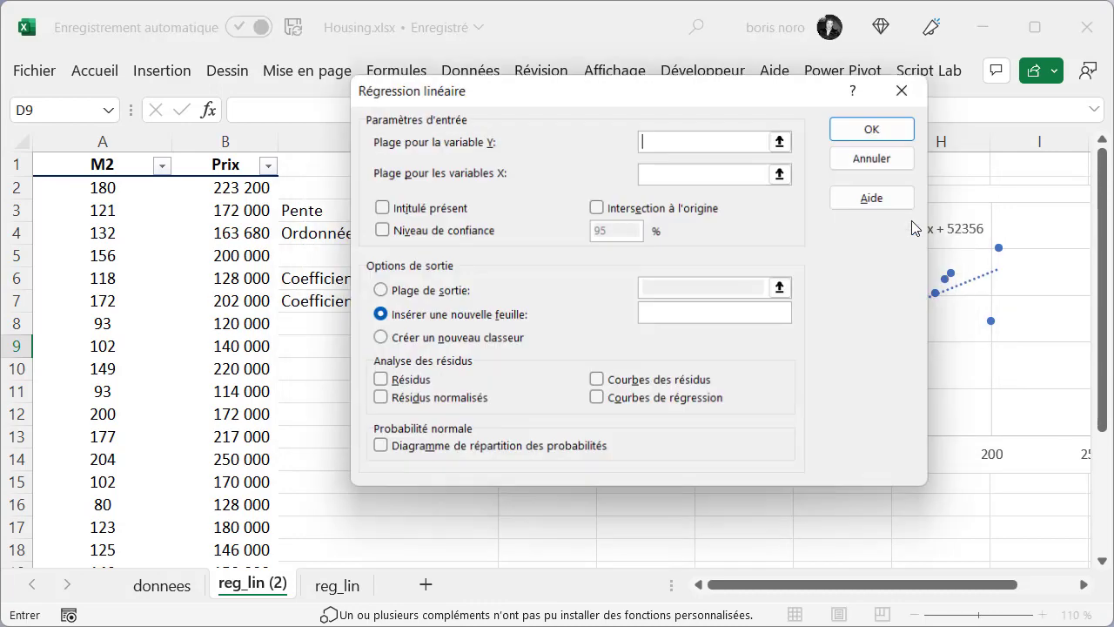
Set the regression Y range to $B$1:$B$21 (Prix) and X range to $A$1:$A$21 (M2).
click(785, 142)
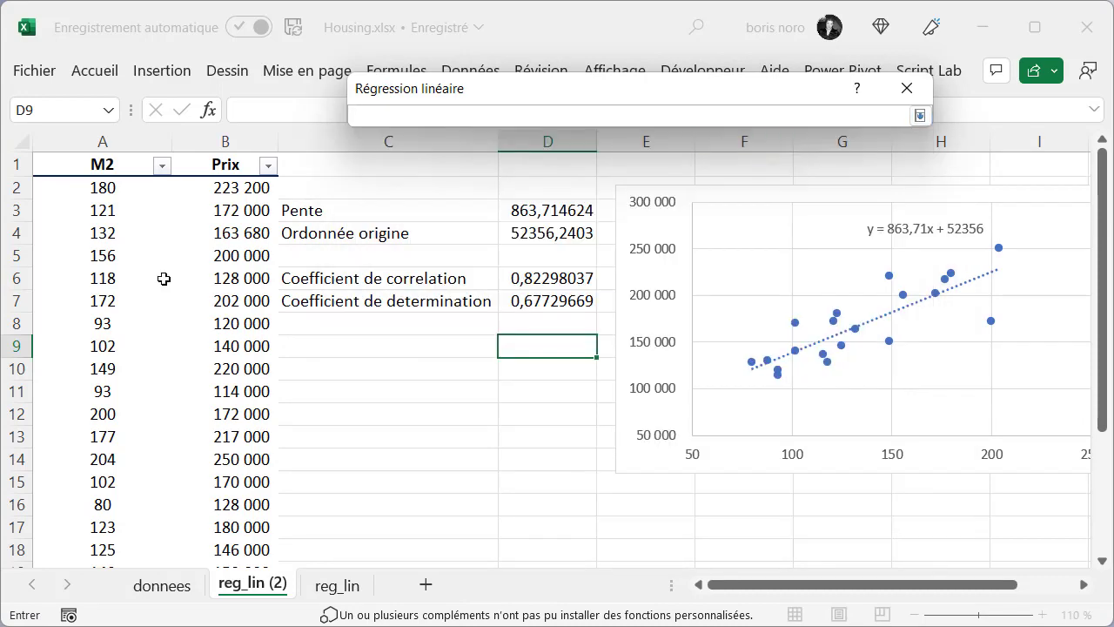
click(223, 156)
drag(224, 156, 222, 153)
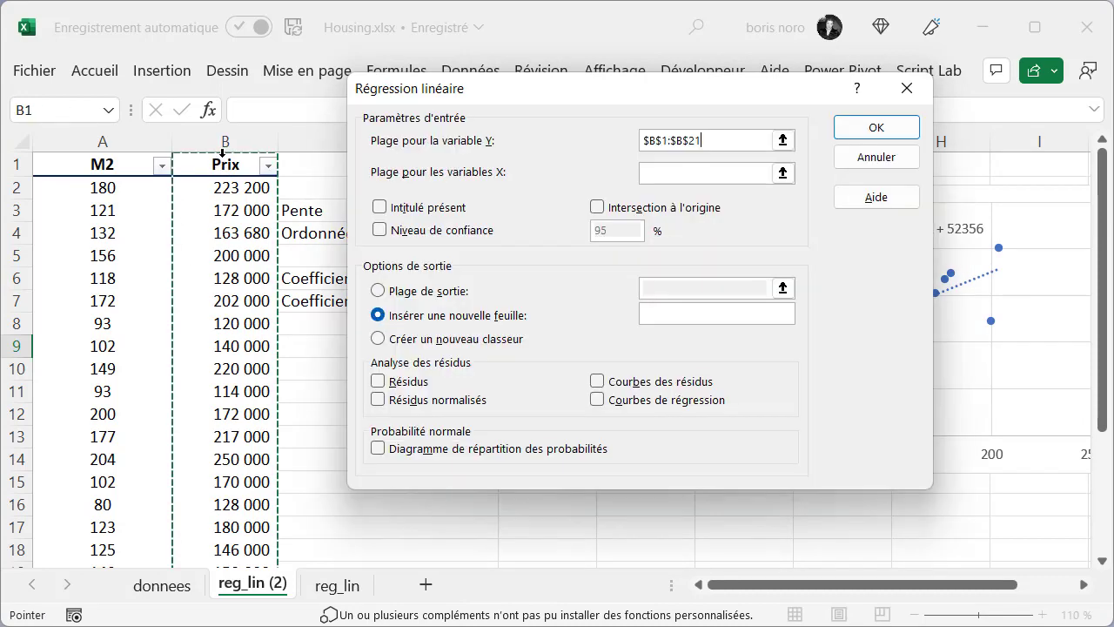
click(783, 172)
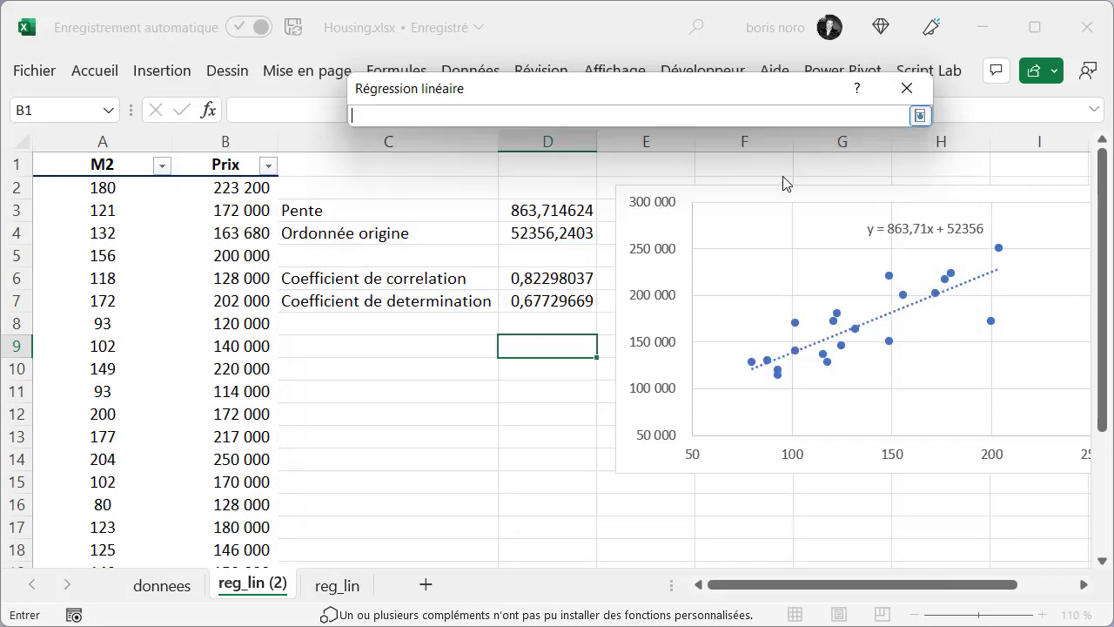
click(114, 155)
click(114, 156)
key(Return)
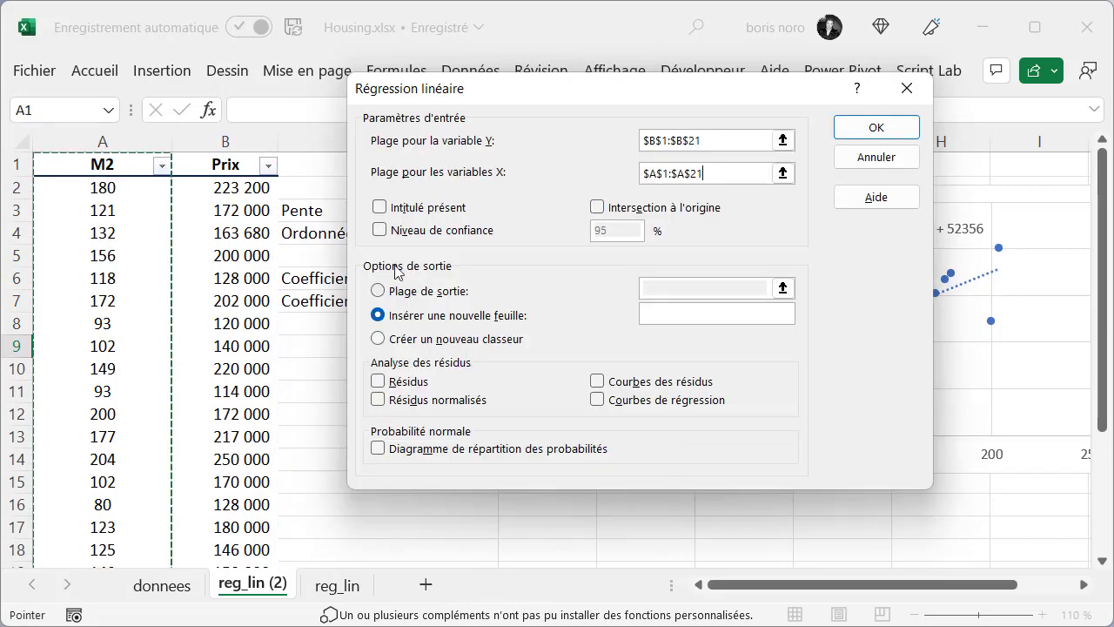
Tick Intitulé présent, set the output range to $K$3, and run the regression.
click(381, 210)
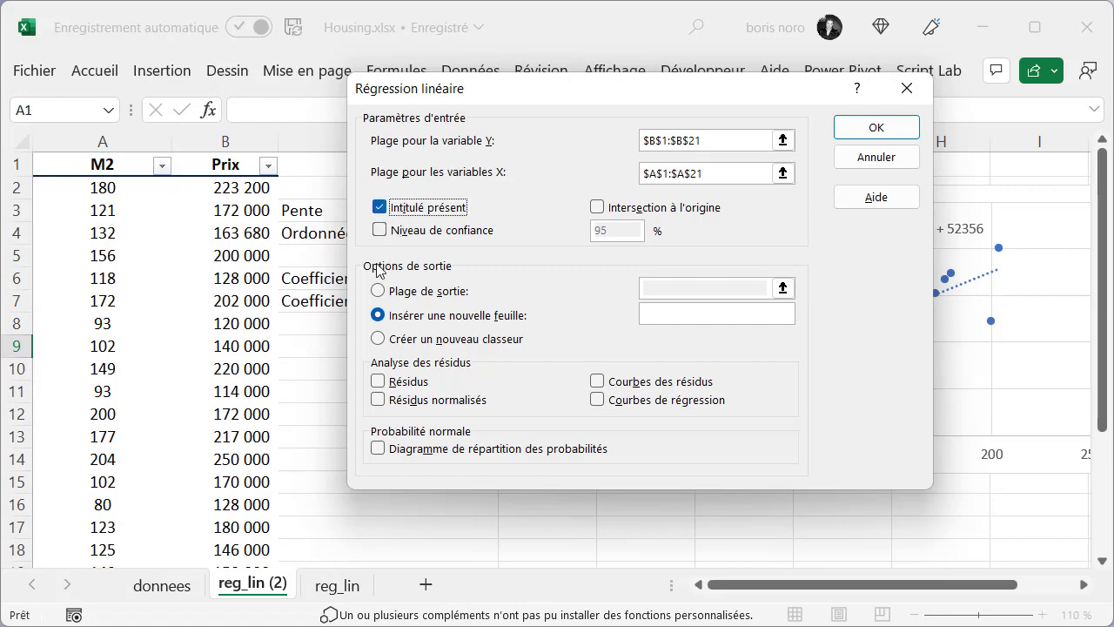
click(376, 292)
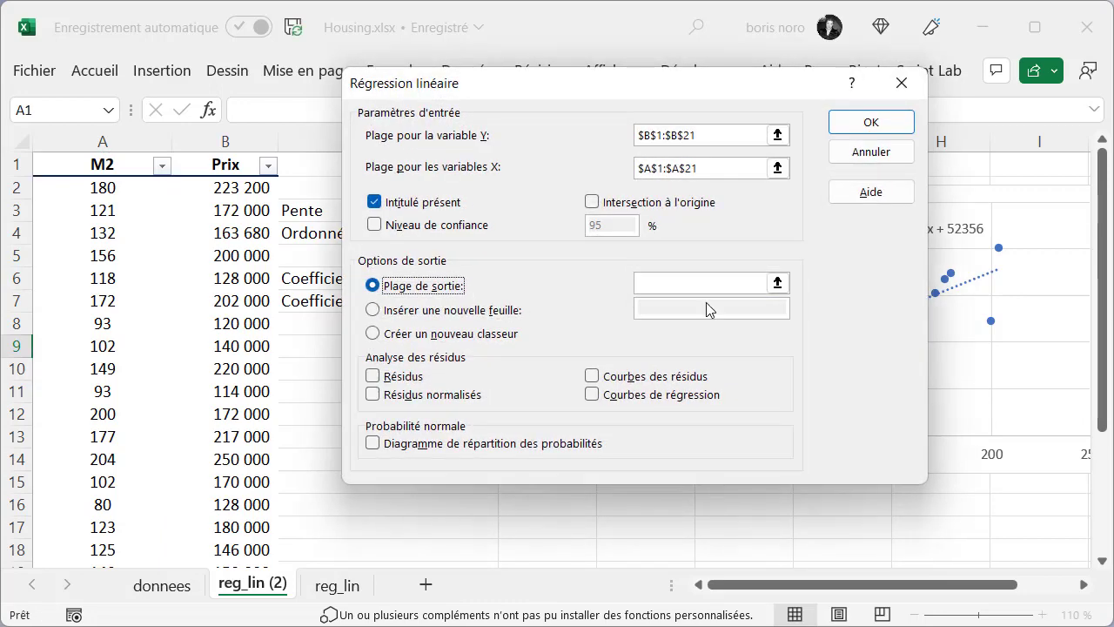
click(783, 288)
scroll(1000, 235, right, 2)
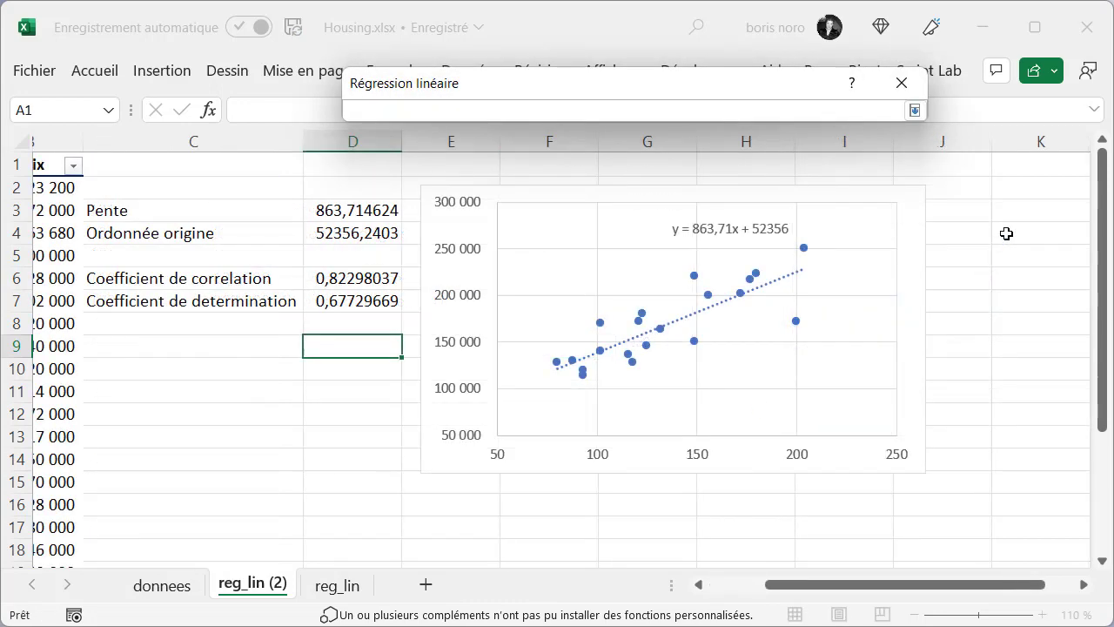
click(1012, 213)
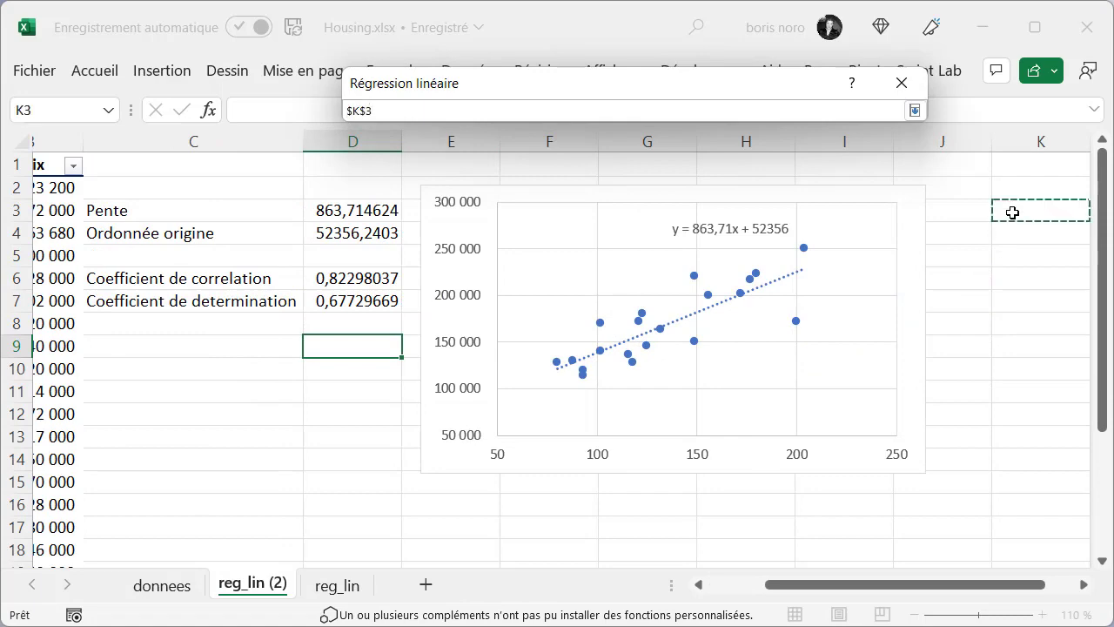
key(Return)
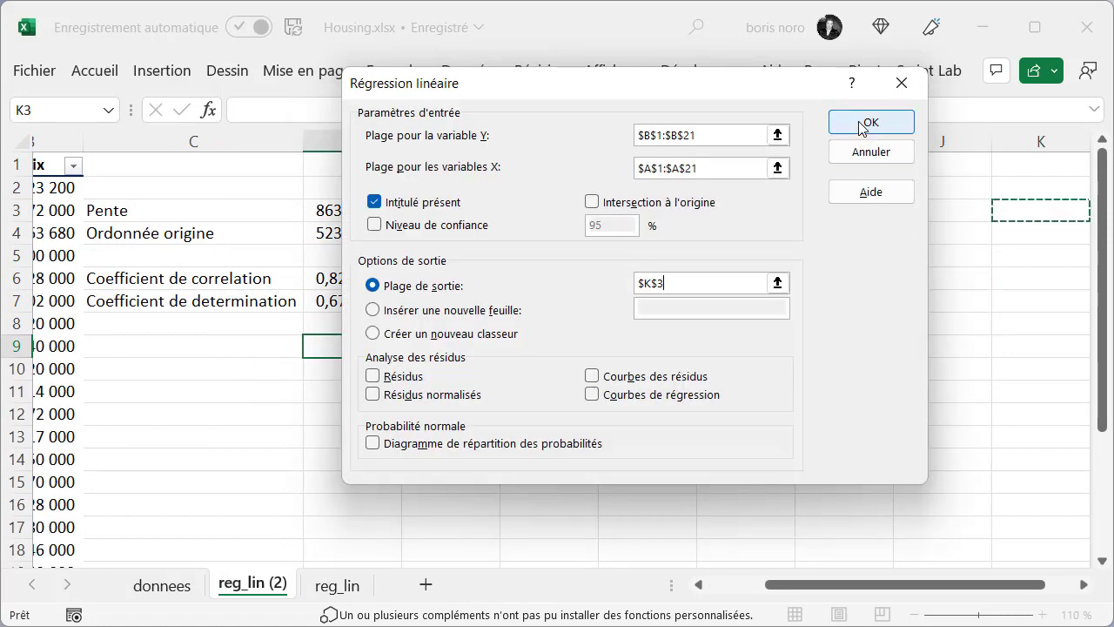
click(870, 121)
click(957, 281)
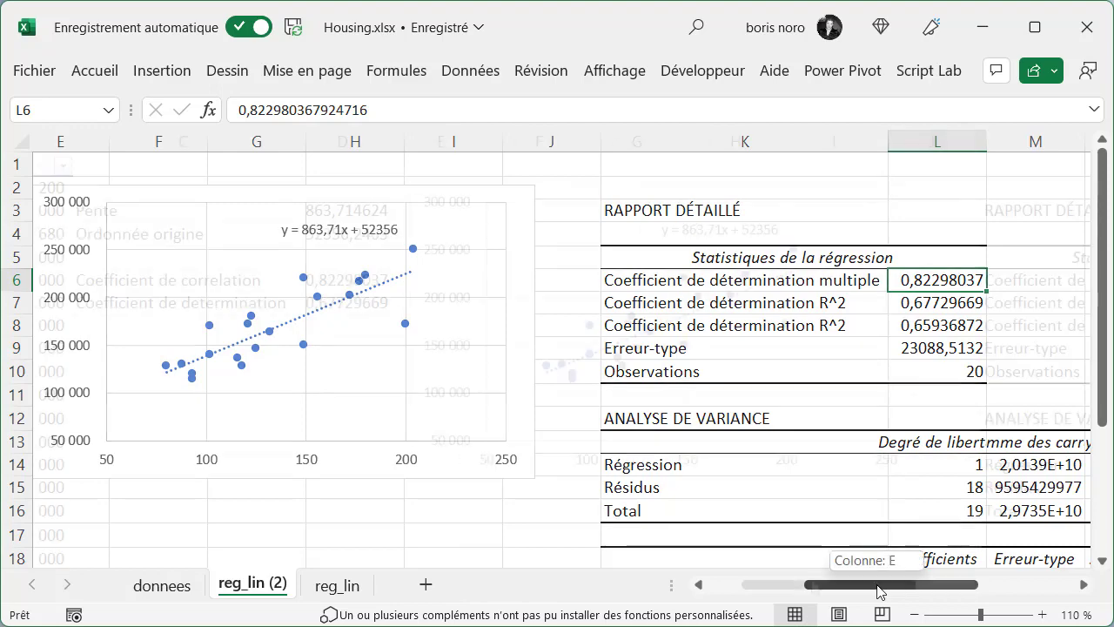
drag(879, 592, 809, 586)
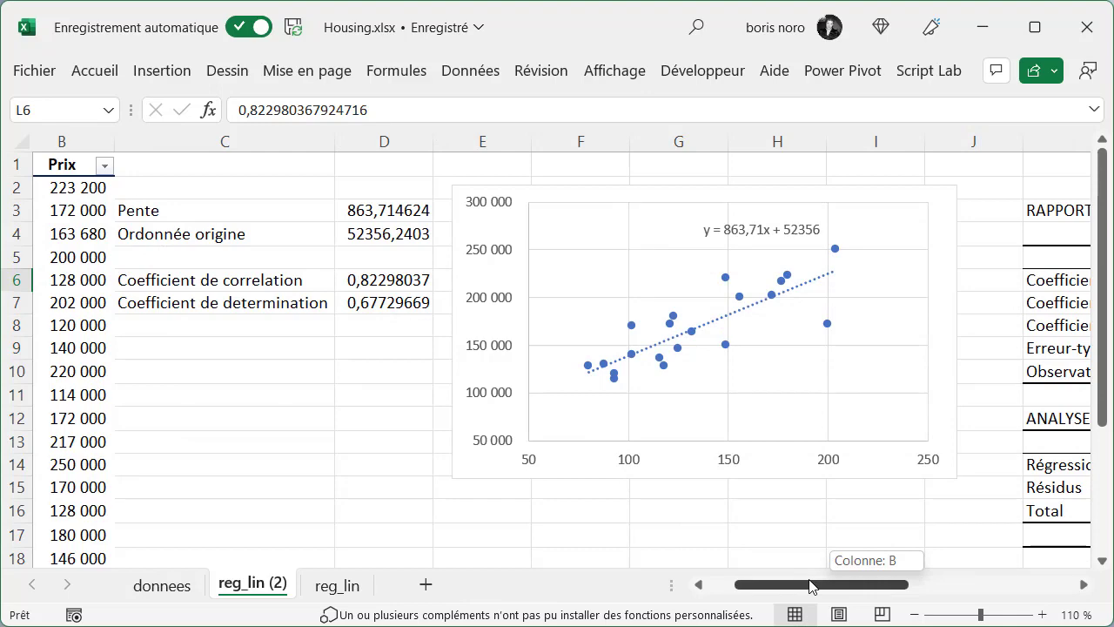
drag(810, 586, 870, 590)
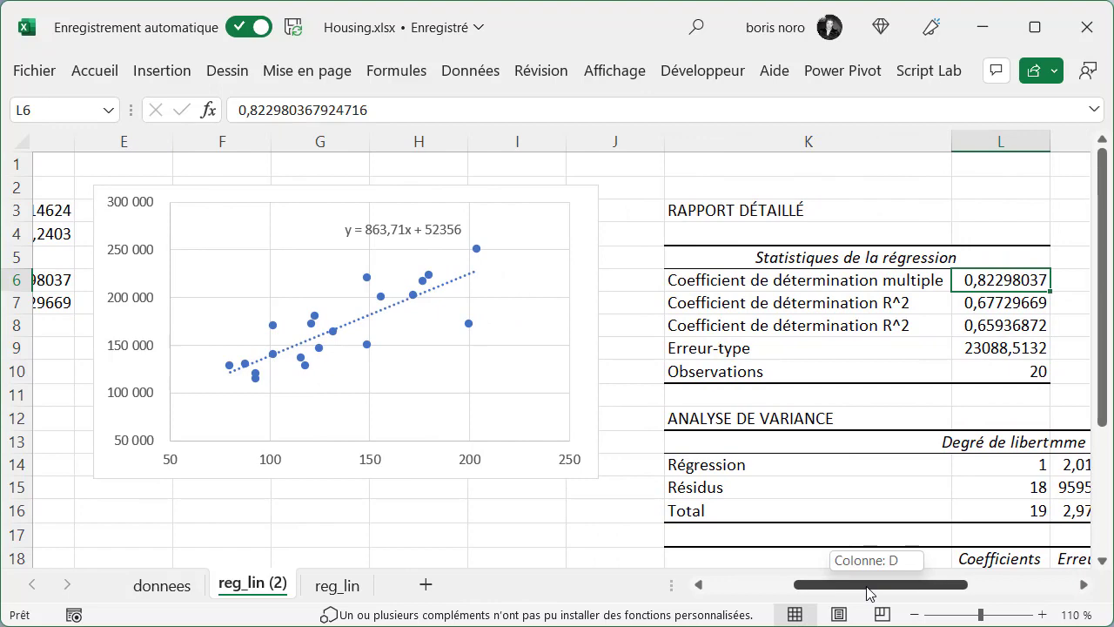
scroll(972, 546, down, 3)
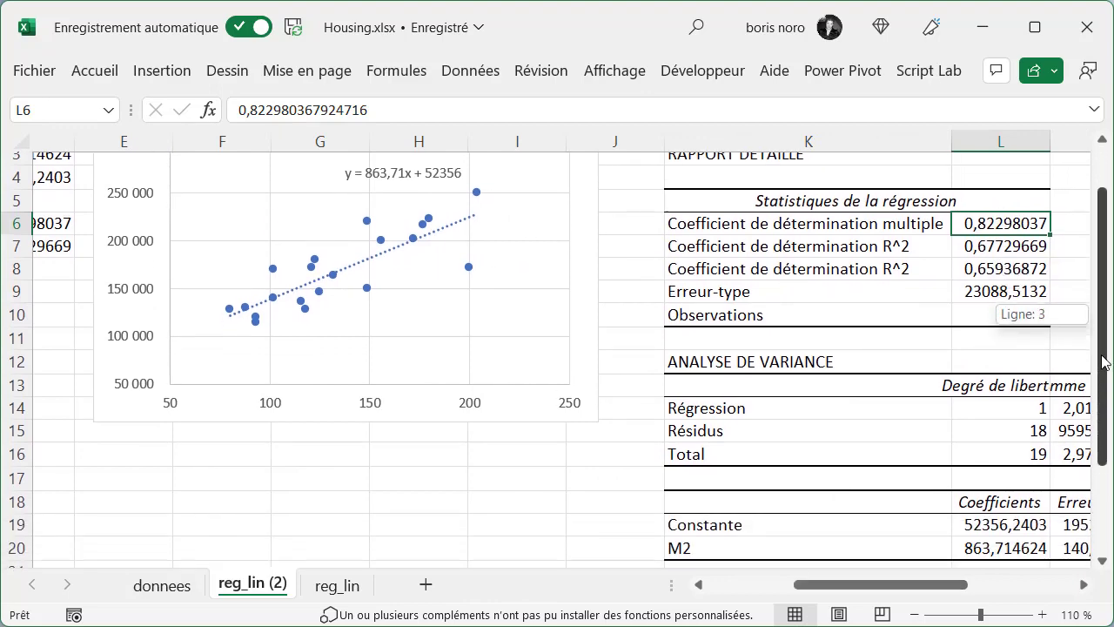
click(988, 510)
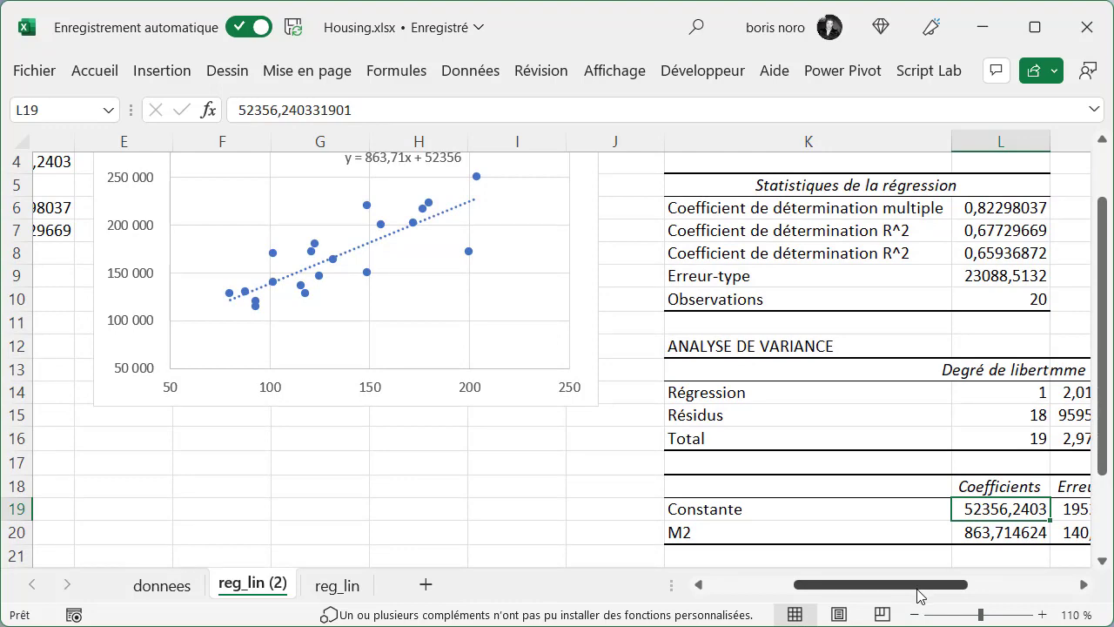
drag(918, 596, 867, 595)
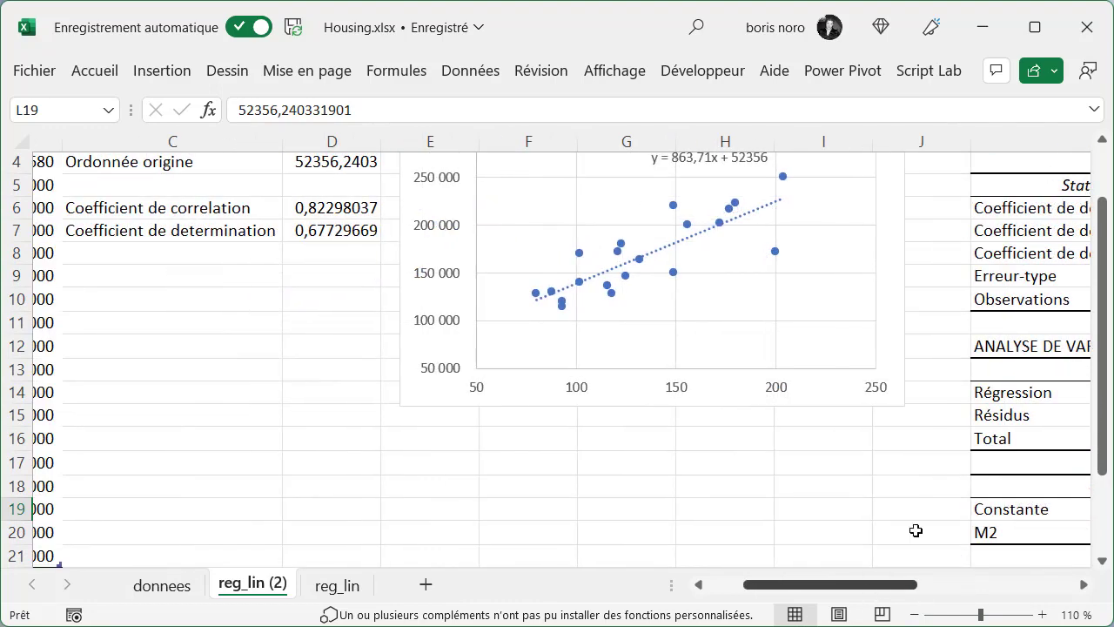
scroll(1086, 383, up, 1)
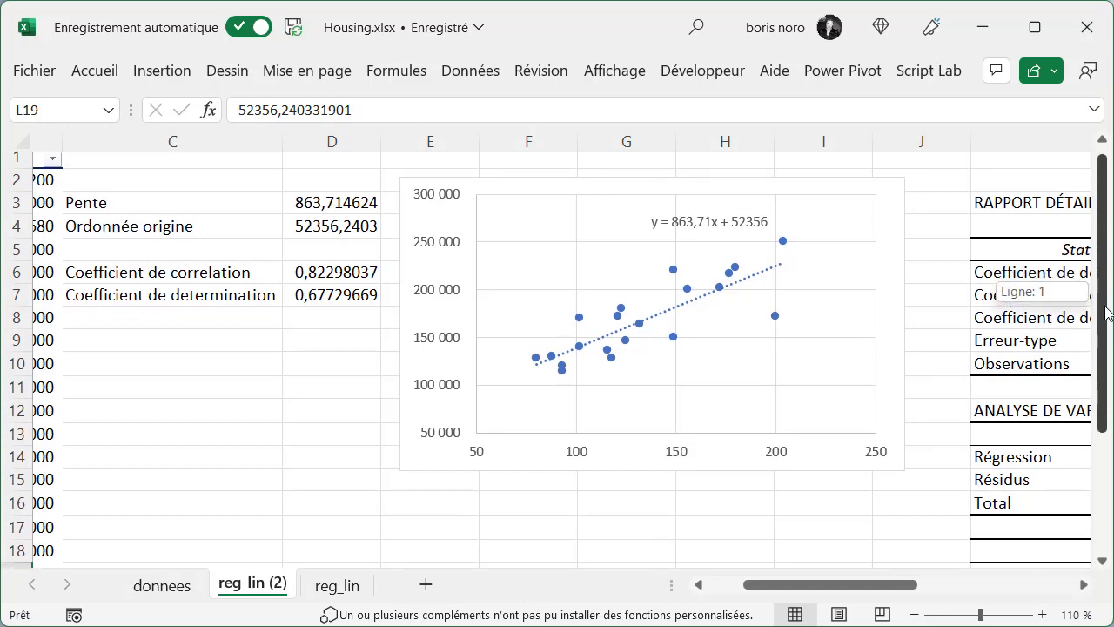
drag(1102, 298, 1102, 387)
drag(885, 584, 948, 588)
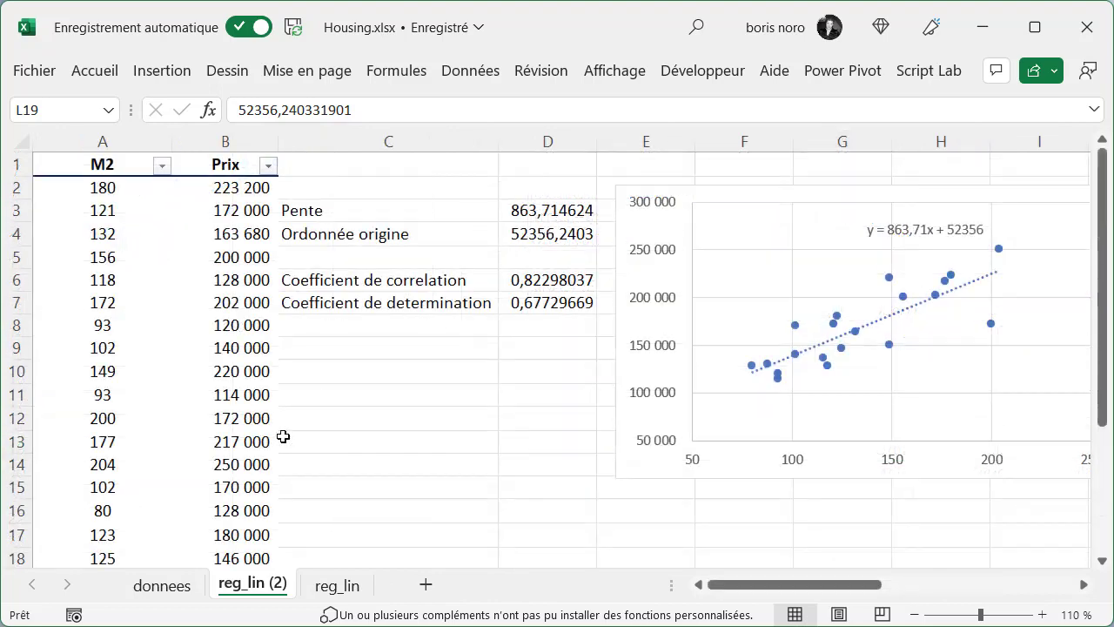
Enter 95 in C10 and =C10*D3+D4 in D10, giving the estimate 134409,13.
click(408, 374)
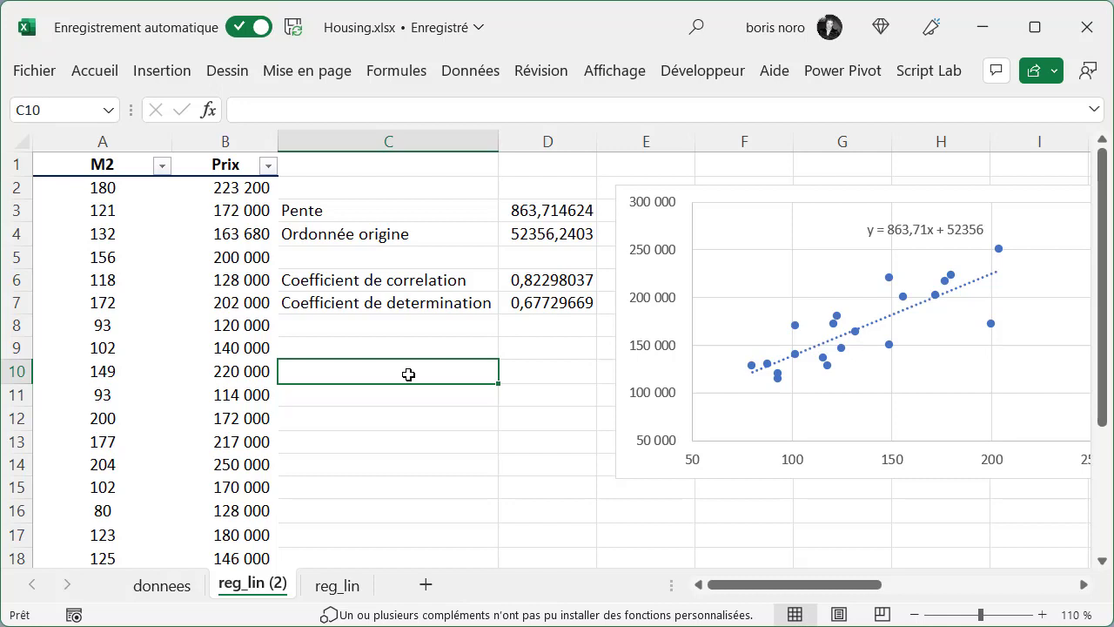
text(95)
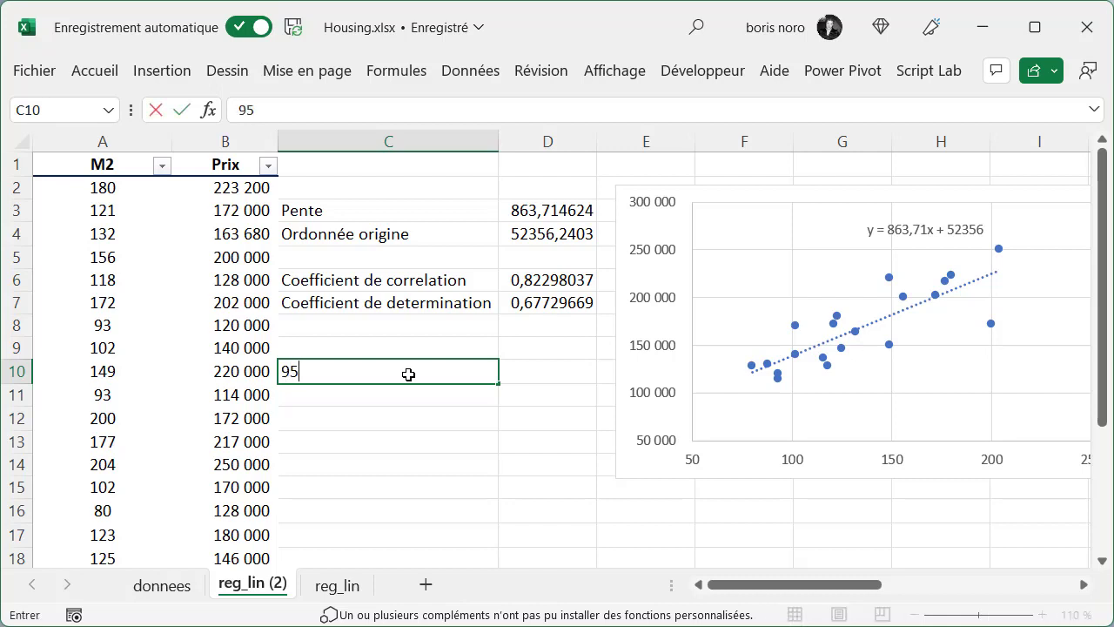
key(Tab)
text(=)
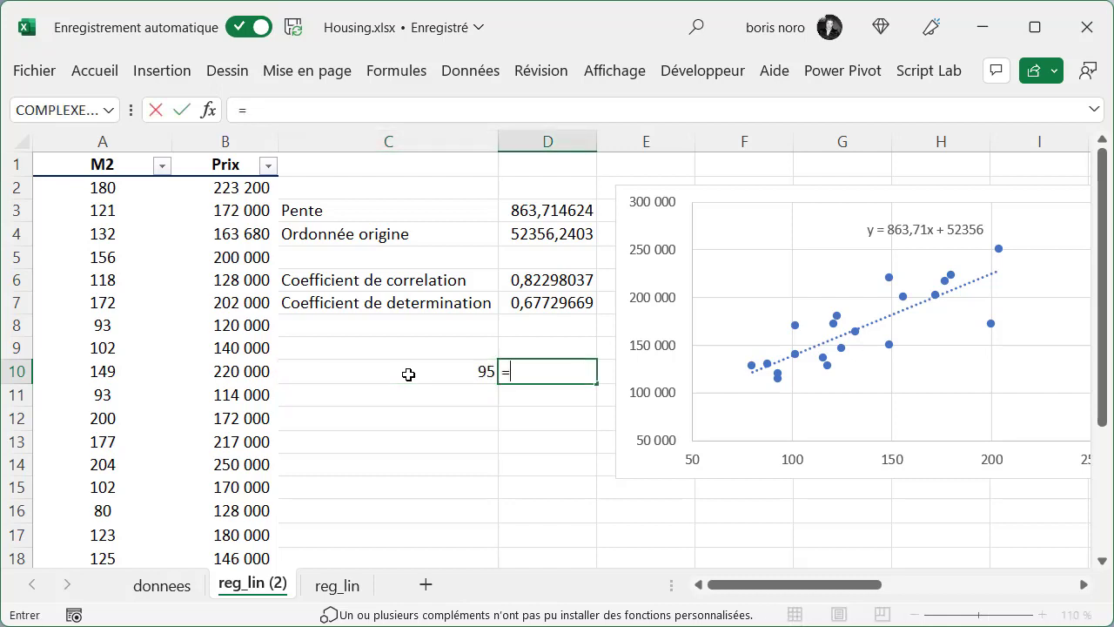
click(408, 374)
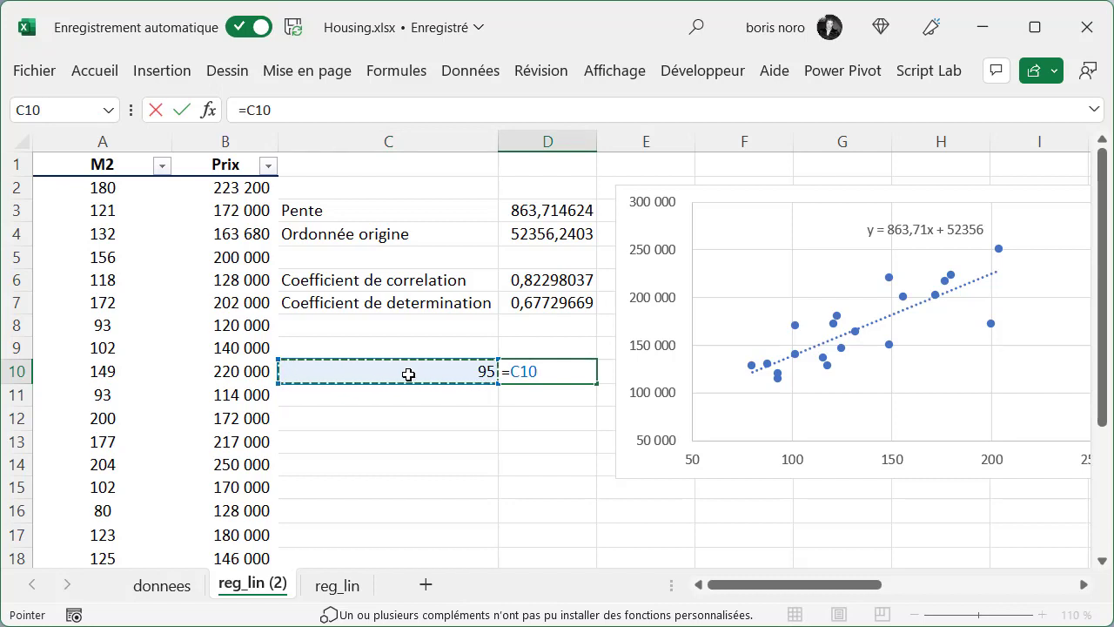
text(*)
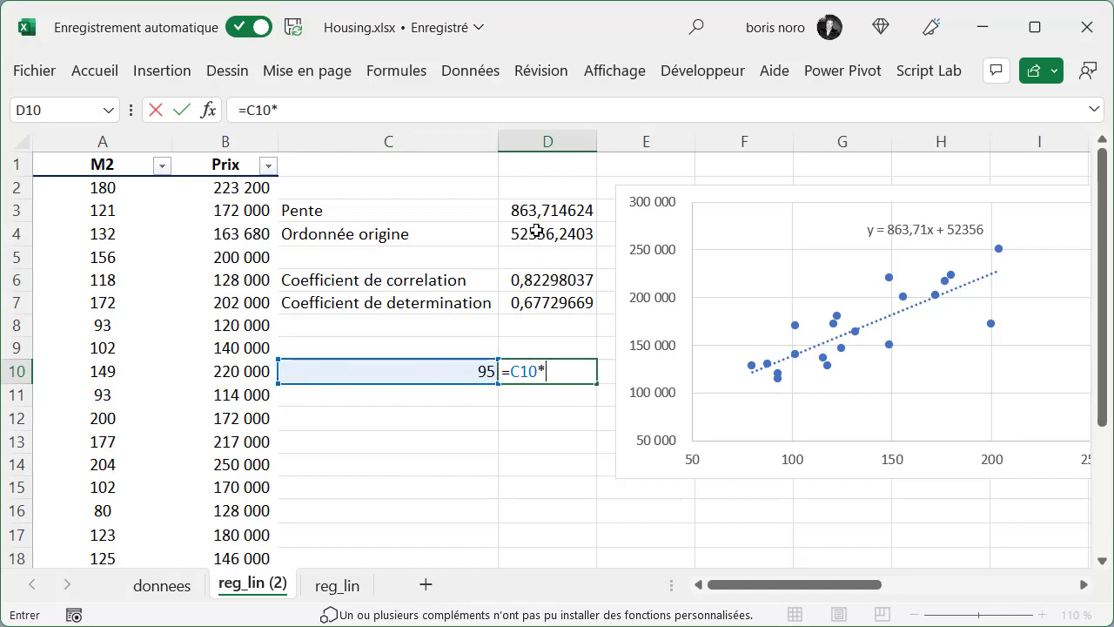
click(538, 208)
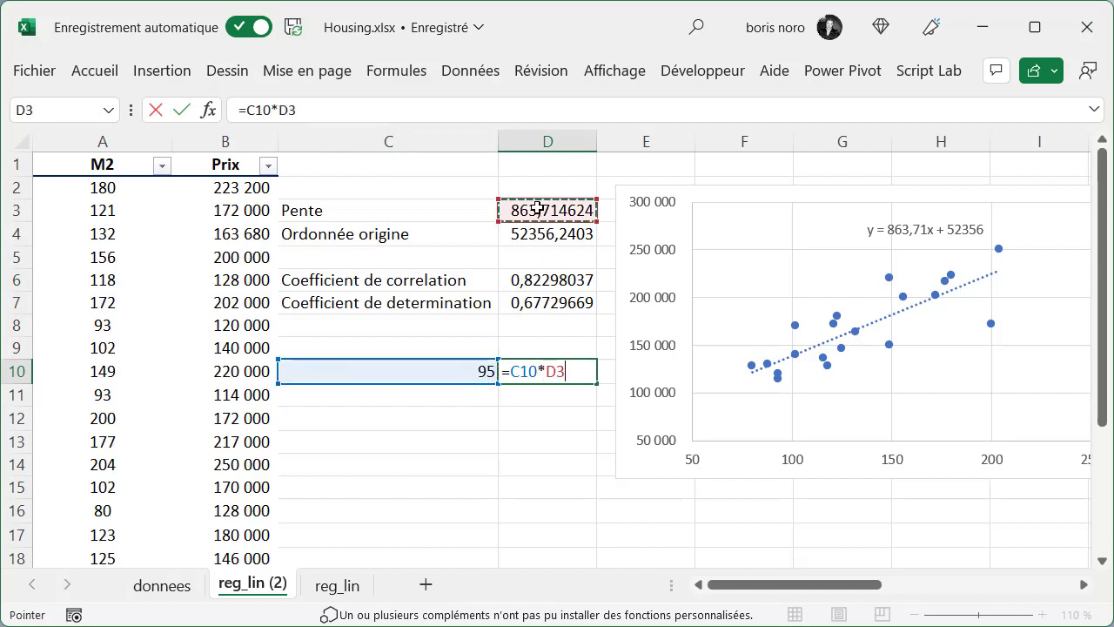
text(+)
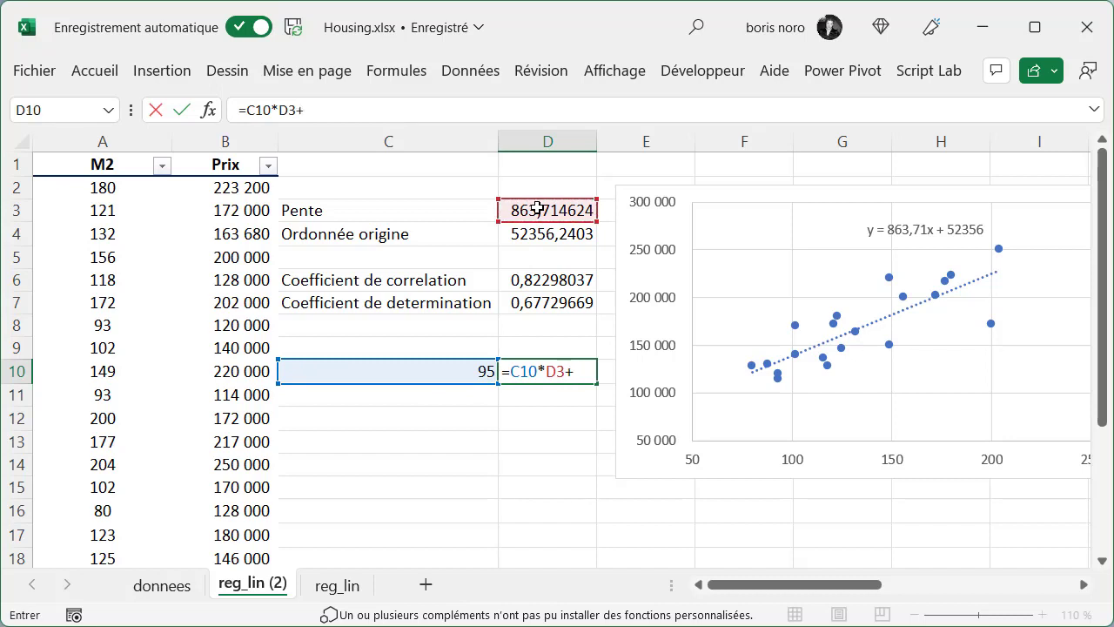
click(541, 235)
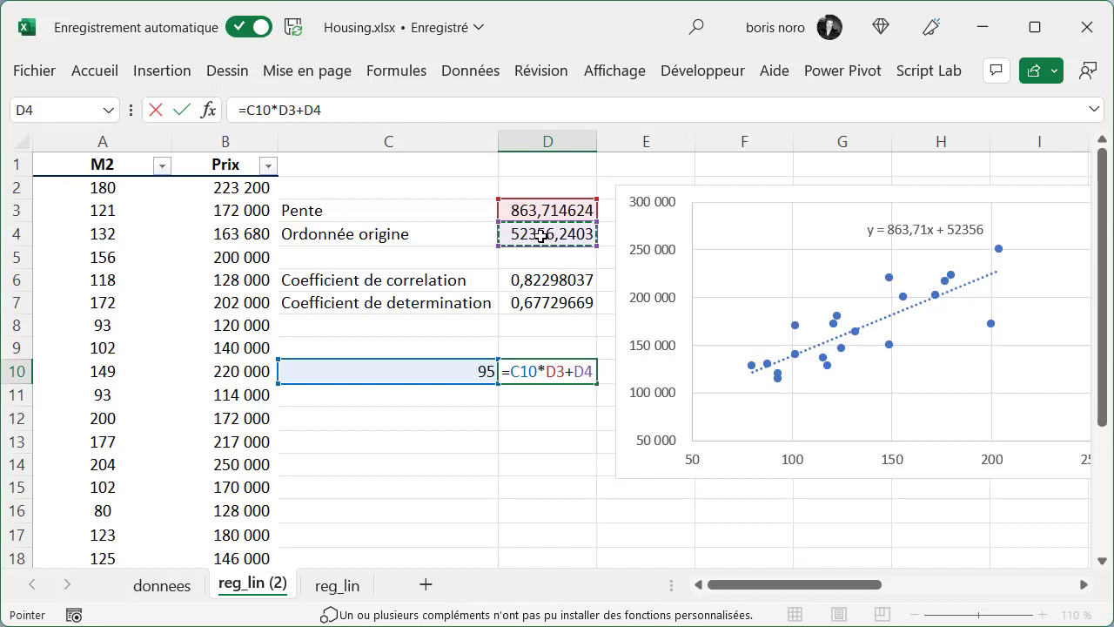
key(Return)
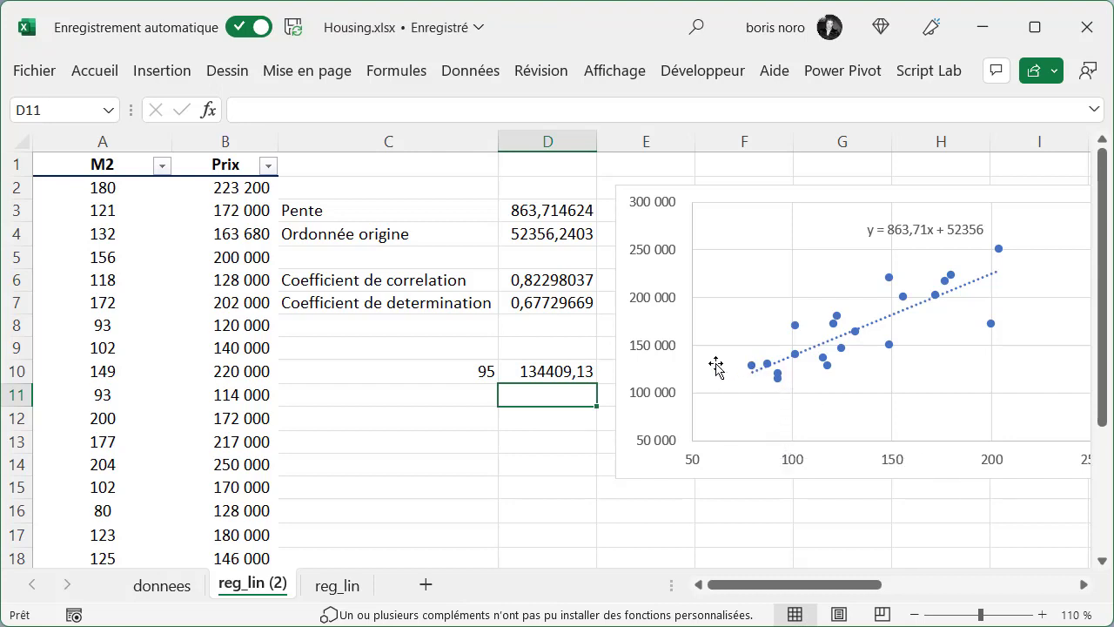
click(533, 460)
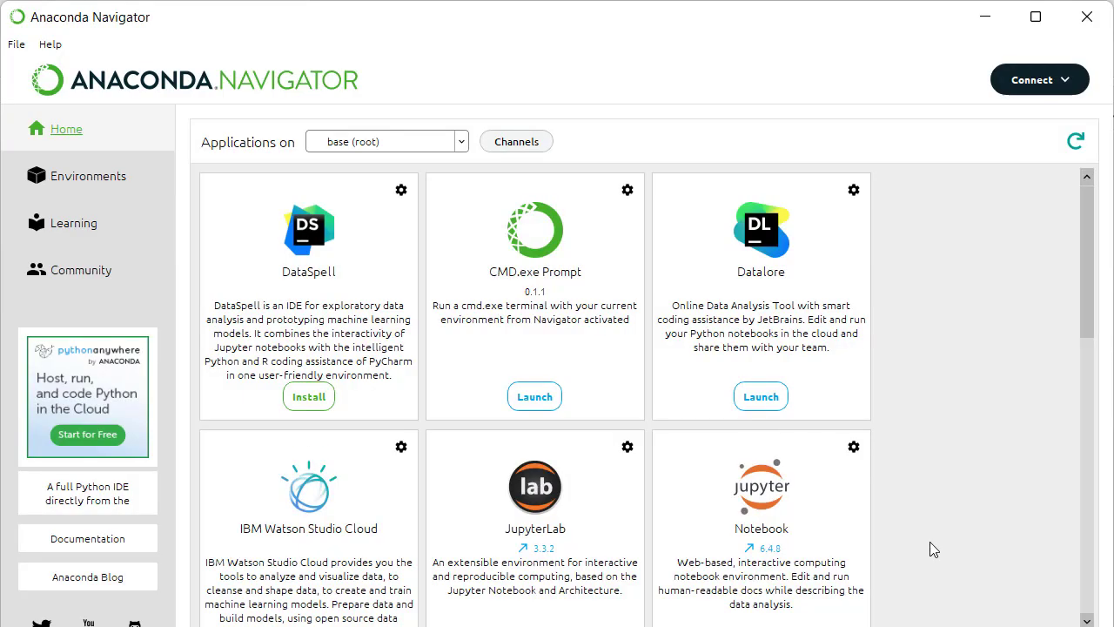
Scroll down the Anaconda Navigator Home applications to the Jupyter Notebook launcher.
scroll(929, 544, down, 3)
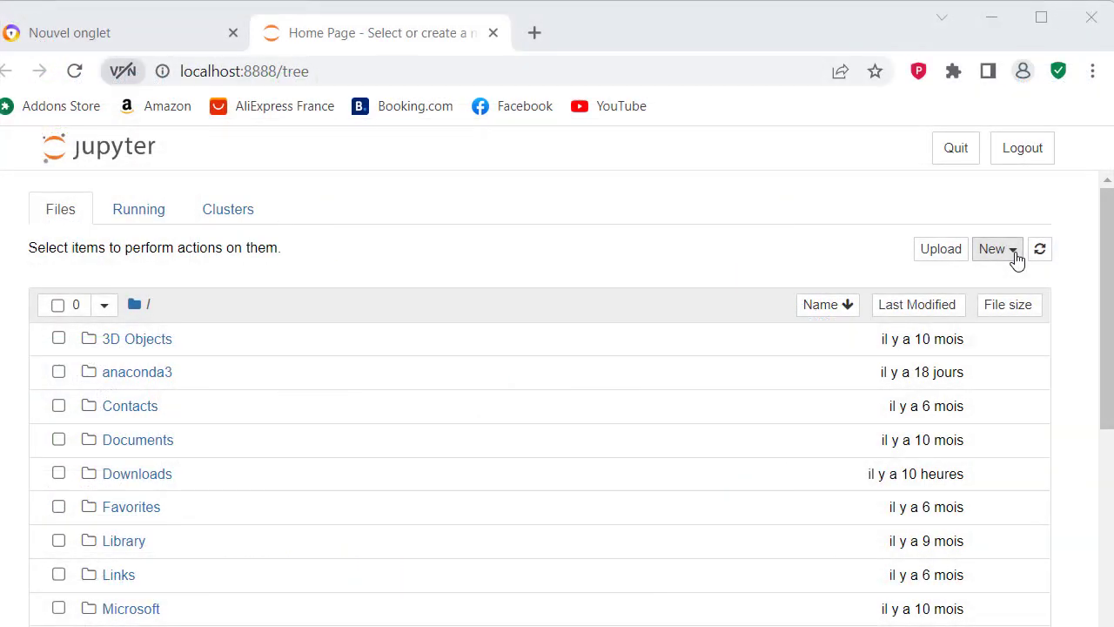
Create a new Python 3 (ipykernel) notebook from the Jupyter file tree.
click(1010, 252)
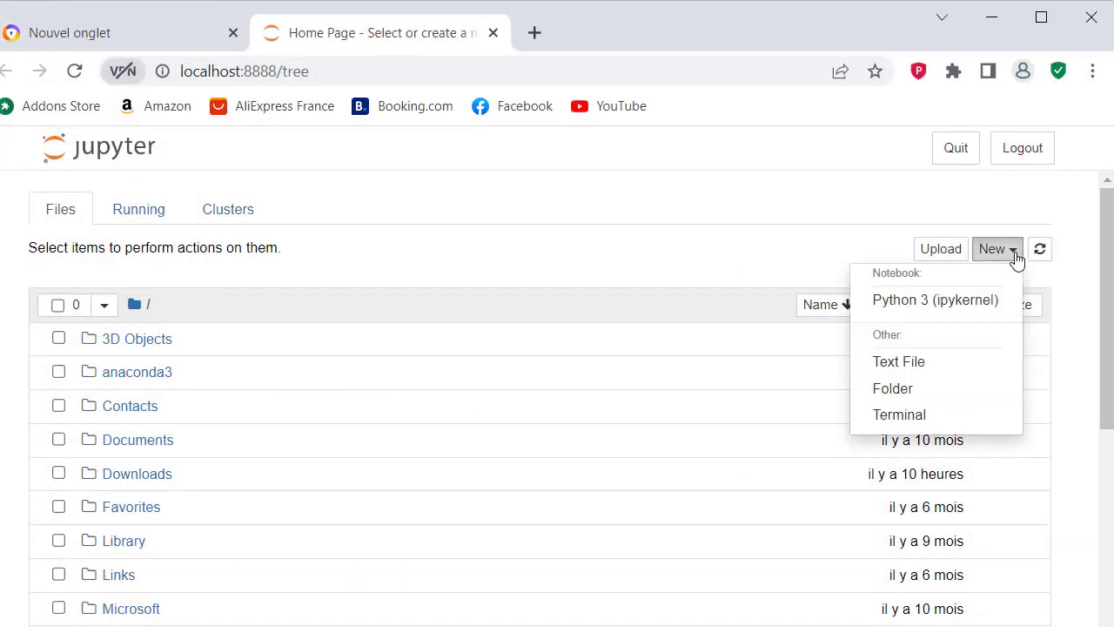
click(945, 306)
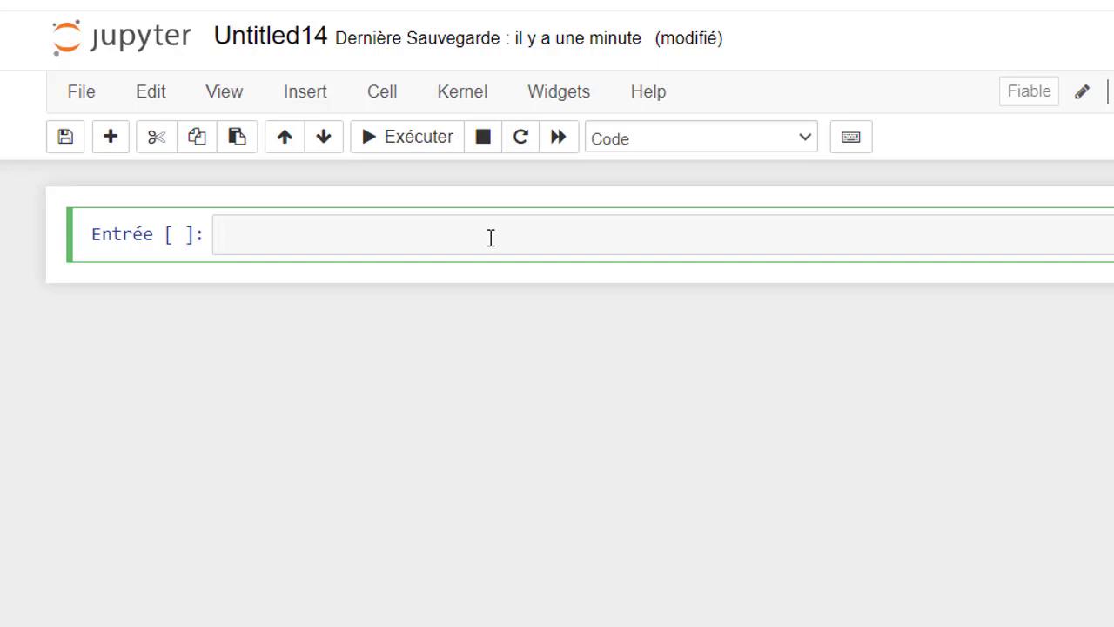
Import numpy as np, pandas as pd, seaborn as sns and stats from scipy, then run the cell.
text(import nump)
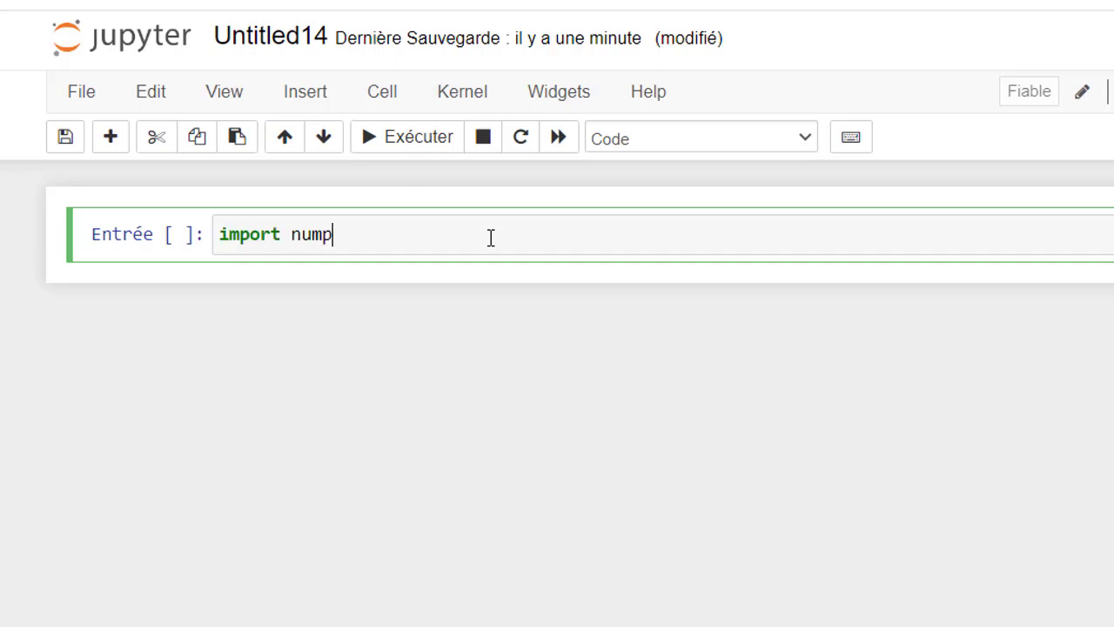
text(y as )
text(np)
key(Return)
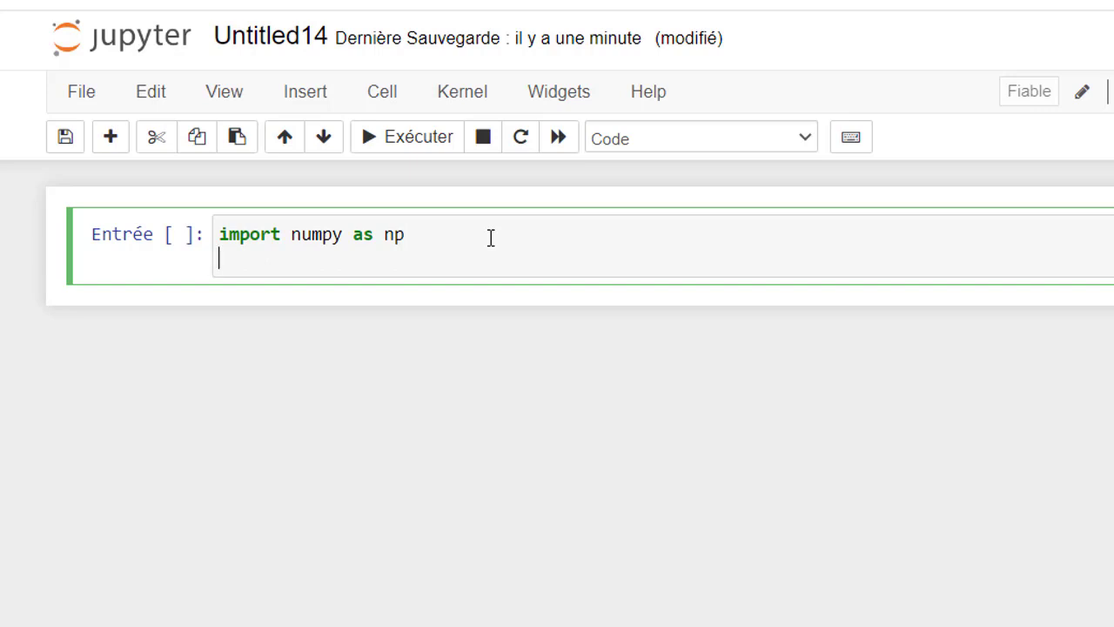
text(import pa)
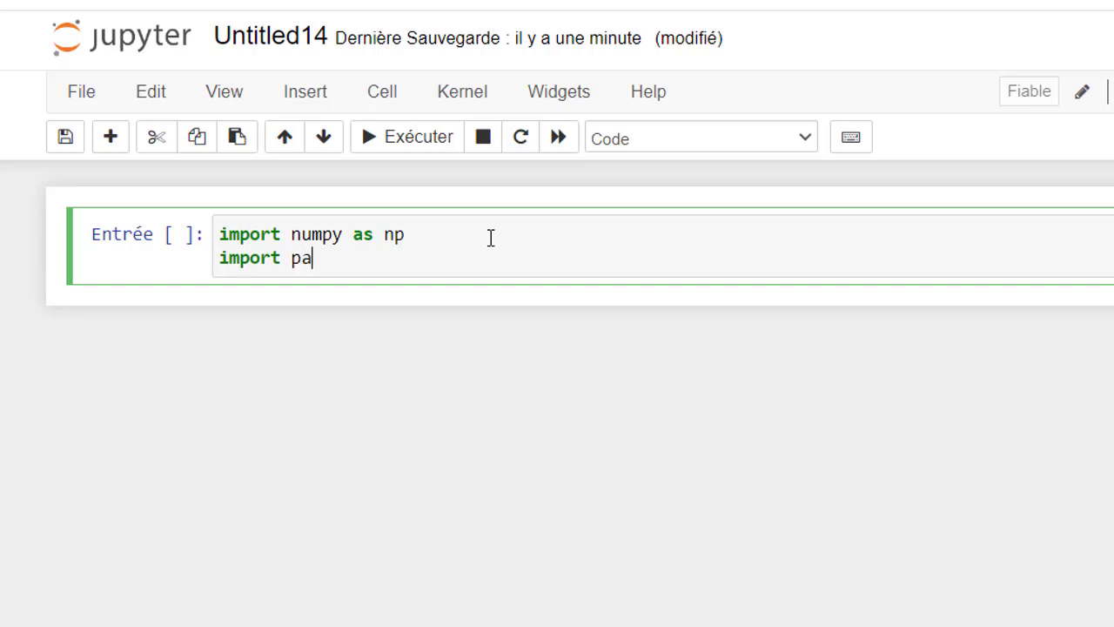
text(ndas)
text( as )
text(pd)
key(Return)
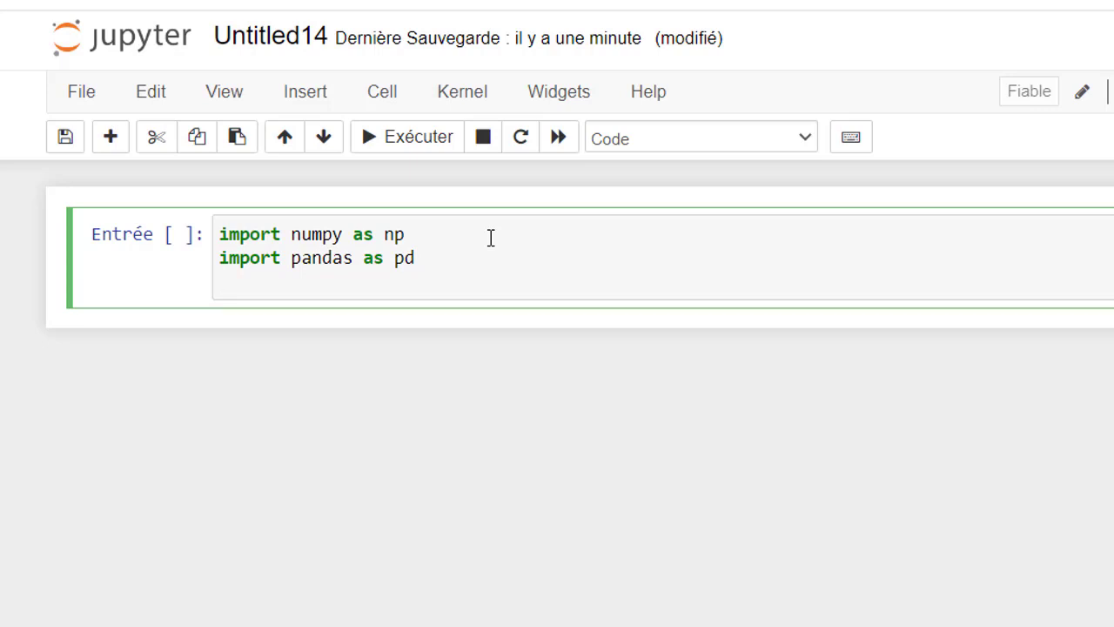
text(import seaborn a)
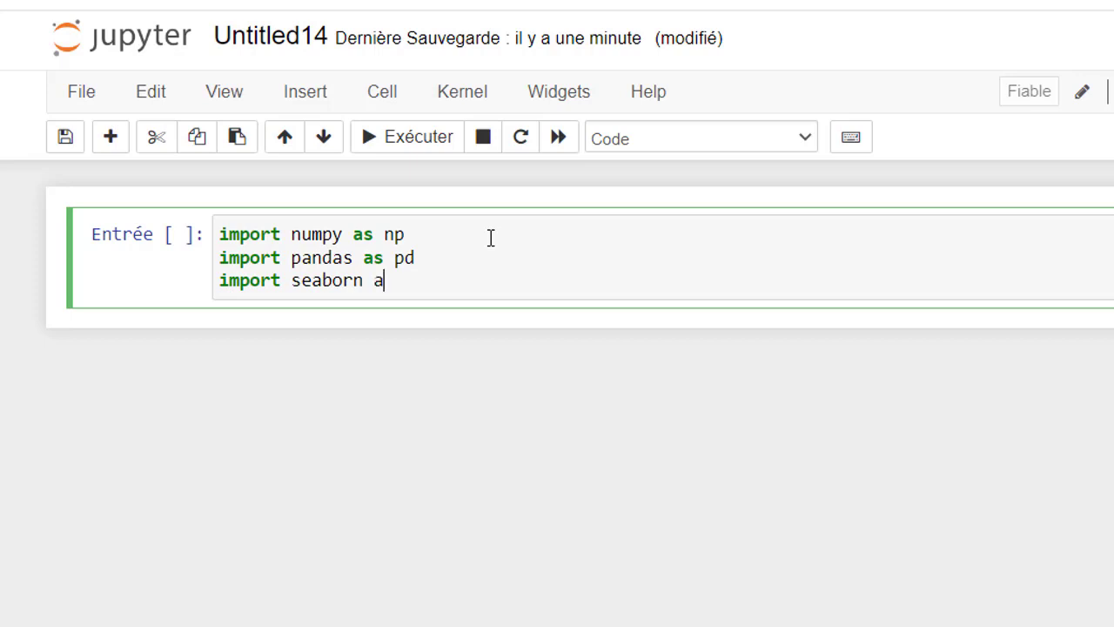
text(s sn)
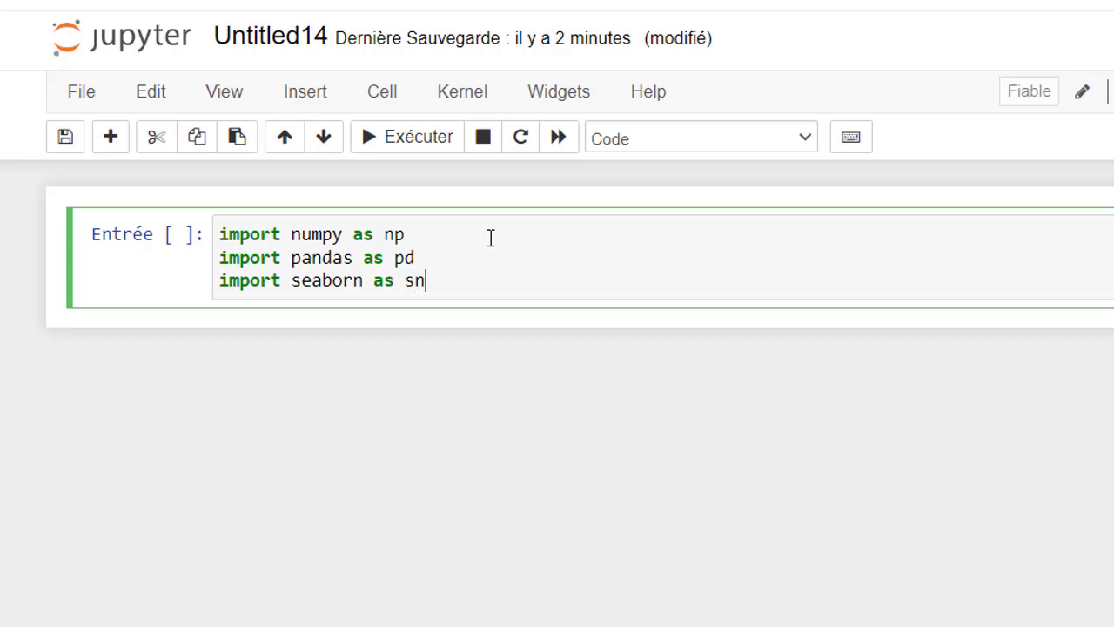
text(s)
key(Return)
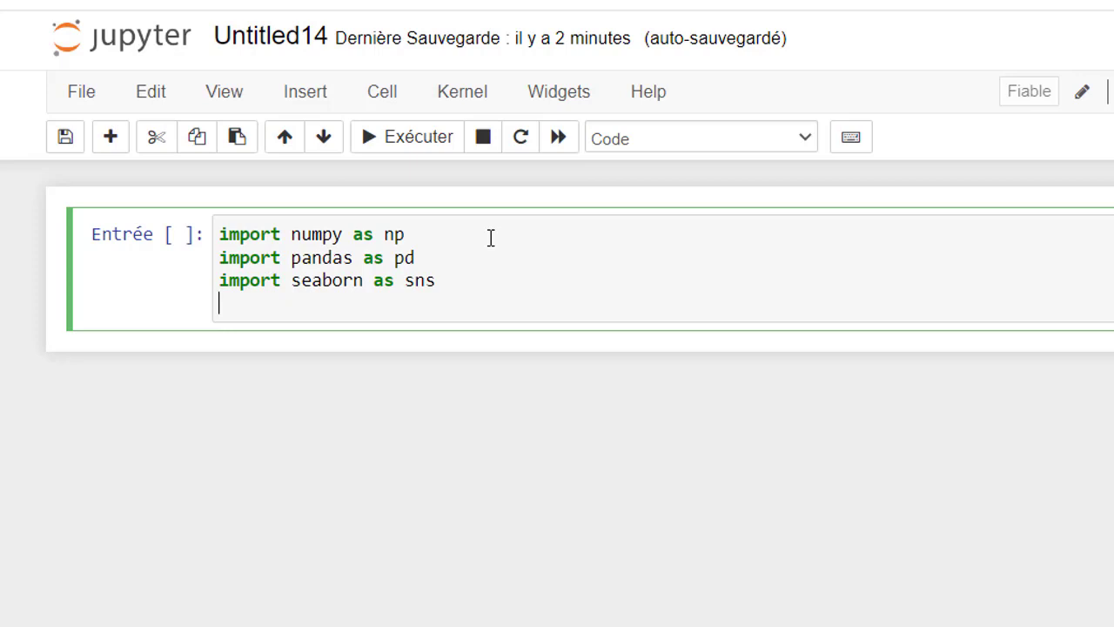
text(f)
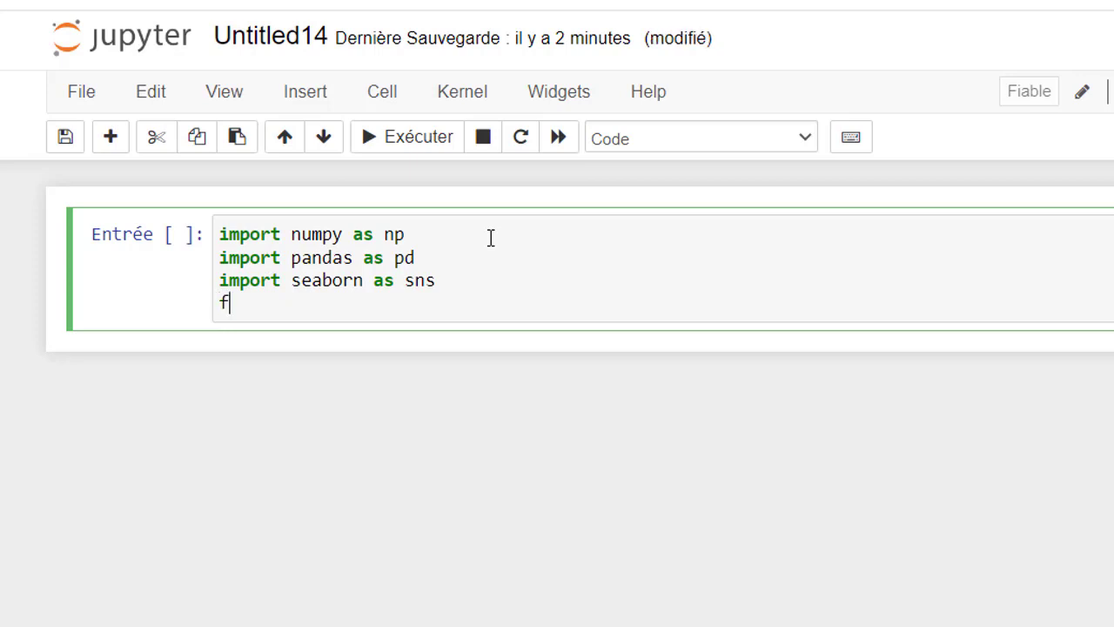
text(rom scip)
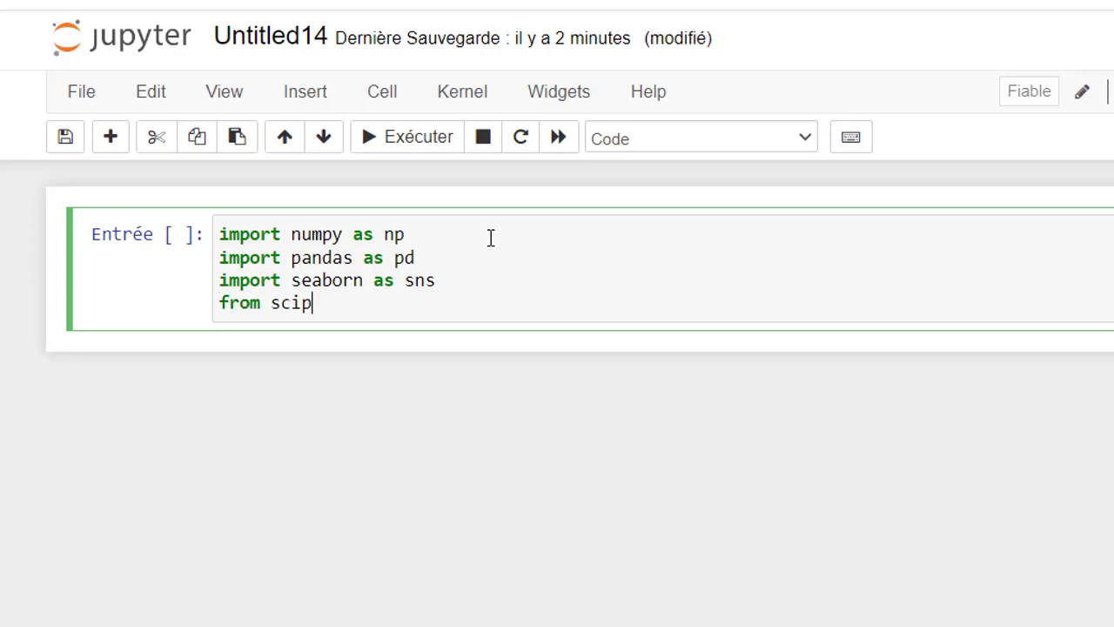
text(y impo)
text(rt st)
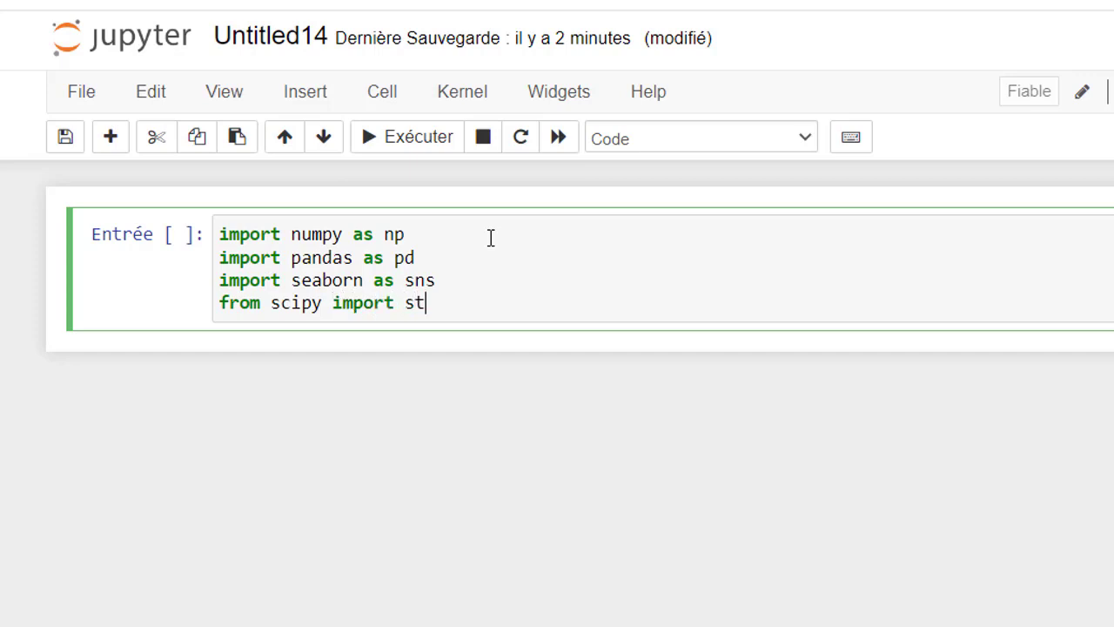
text(ats)
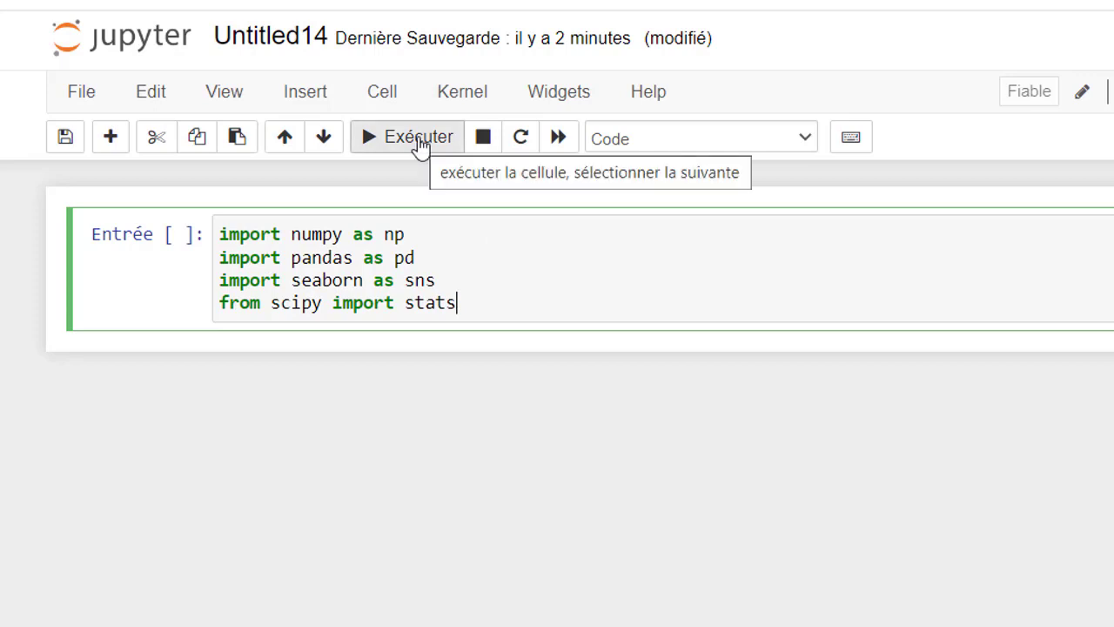
click(420, 146)
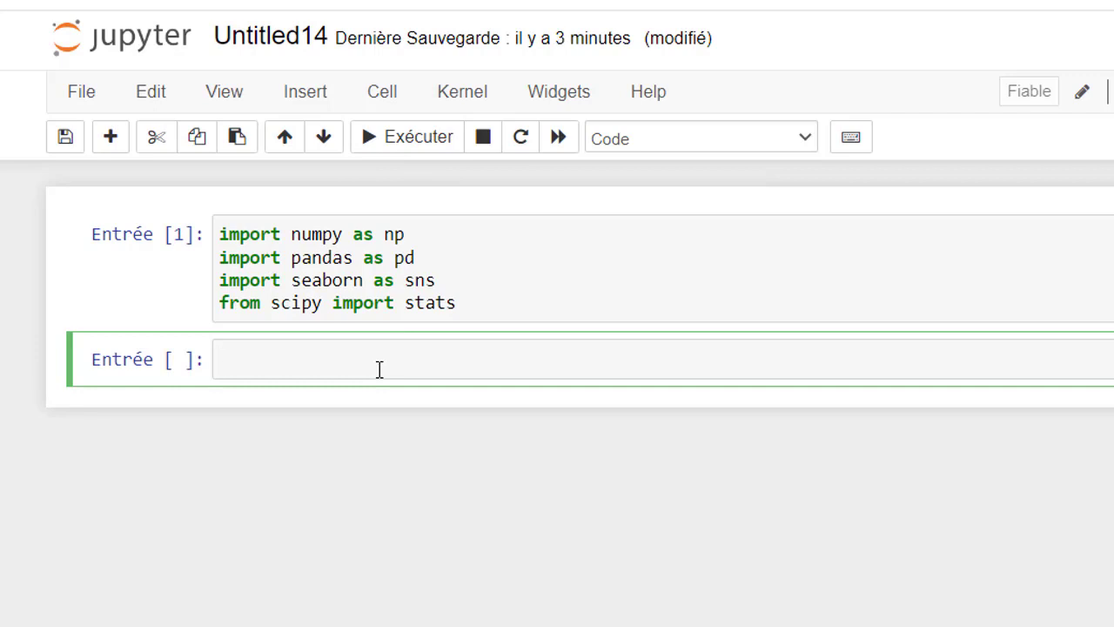
Read the 'donnees' sheet of Housing.xlsx into data with pd.read_excel and run it.
text(da)
text(ta = )
text(pd.)
text(read_ex)
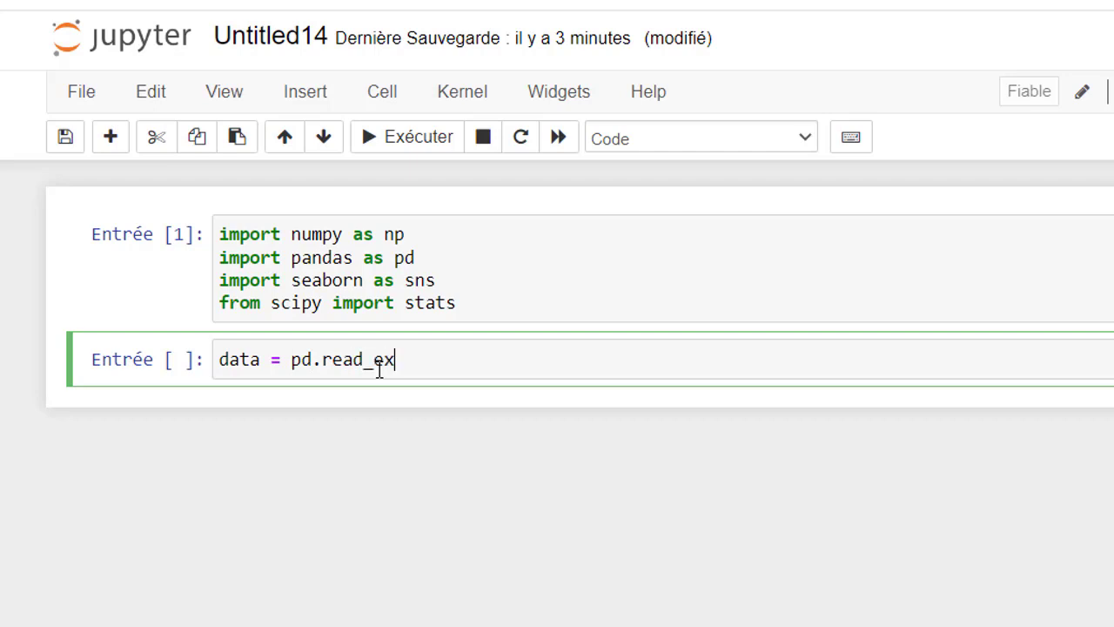
text(cel)
text((')
text(C:/Users/black/Downloads/Housing.xlsx', sheet_name = 'donnees)
drag(446, 359, 827, 360)
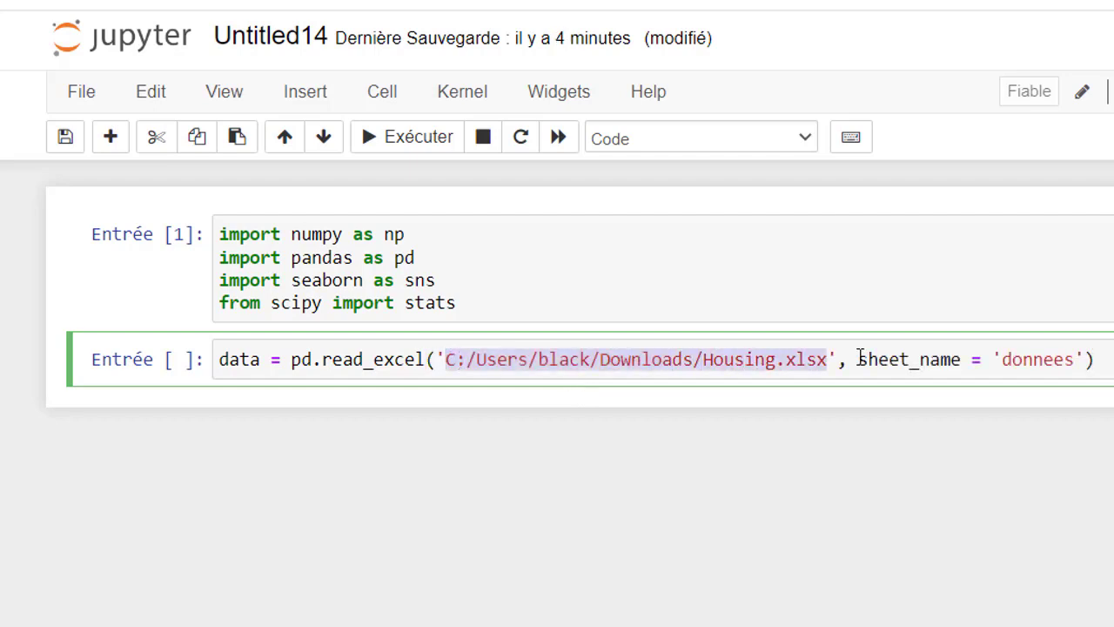
click(858, 359)
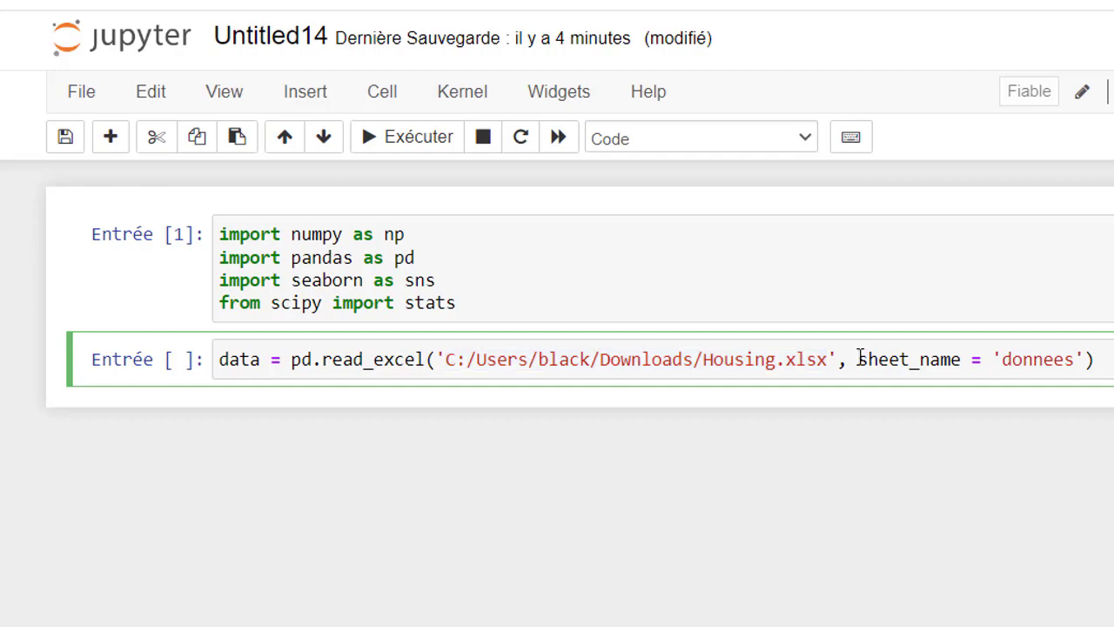
drag(858, 360, 1082, 359)
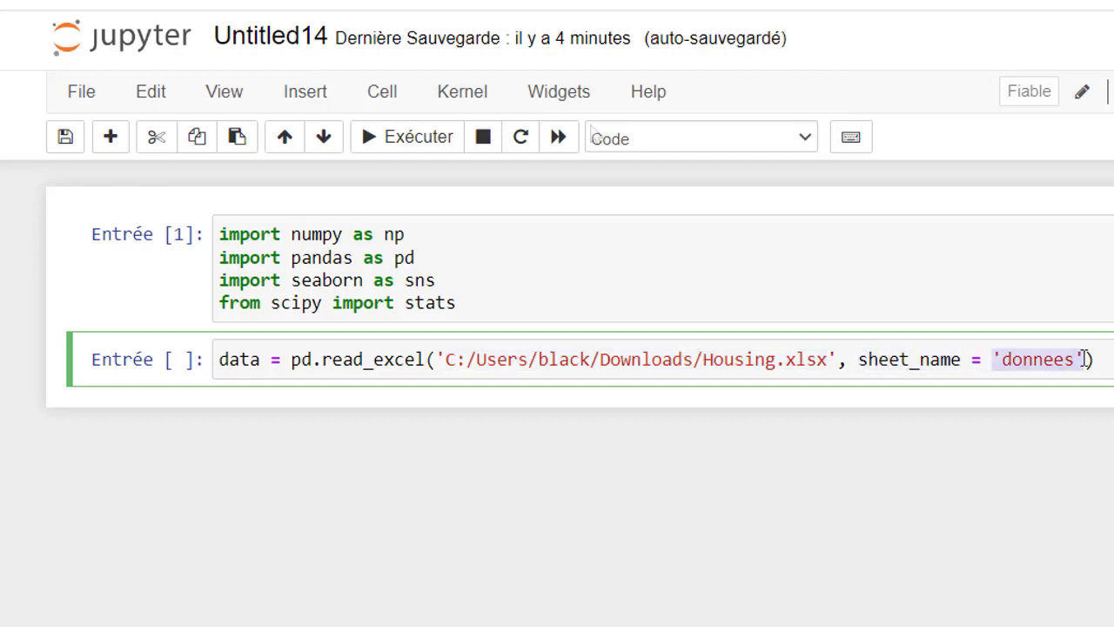
click(1093, 359)
click(412, 148)
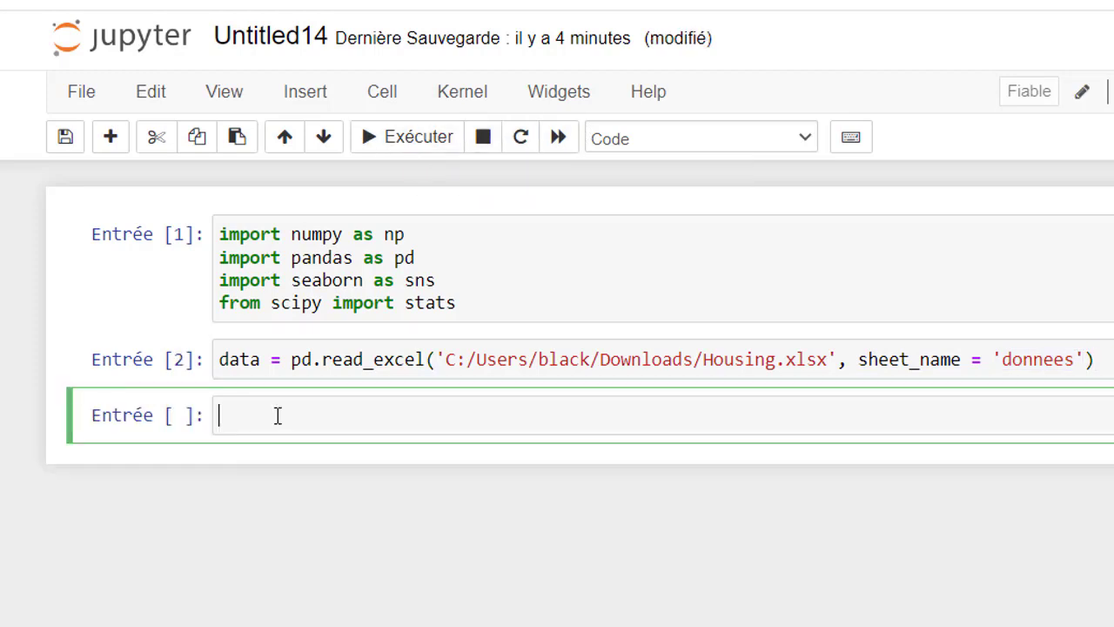
Display the data table, then only its M2 and Prix columns.
text(data)
key(shift+Return)
scroll(557, 391, down, 5)
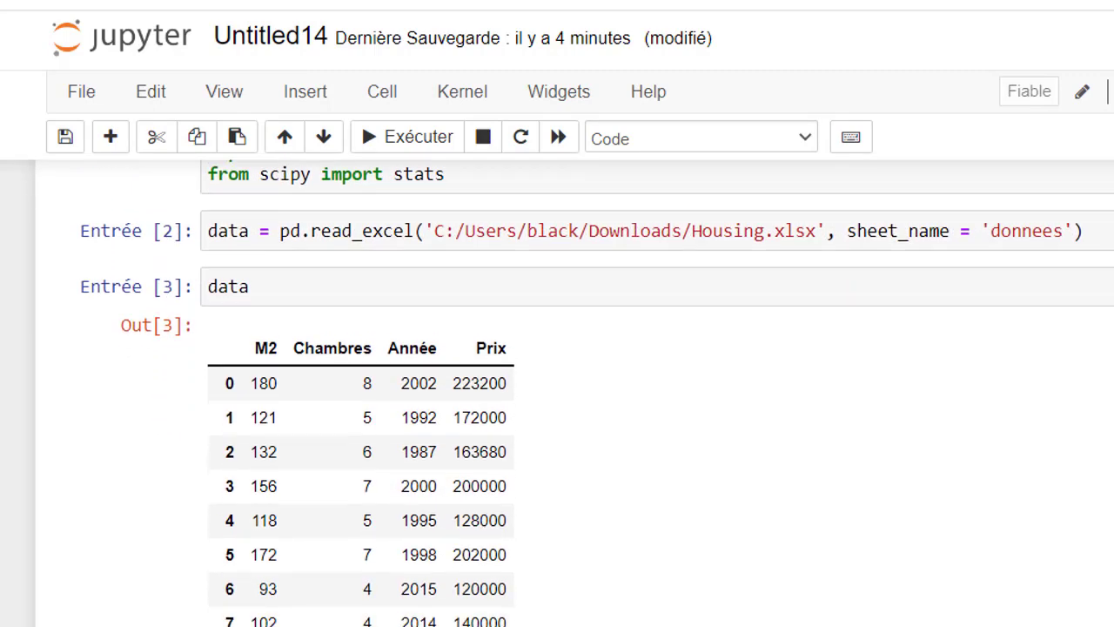
scroll(271, 587, down, 2)
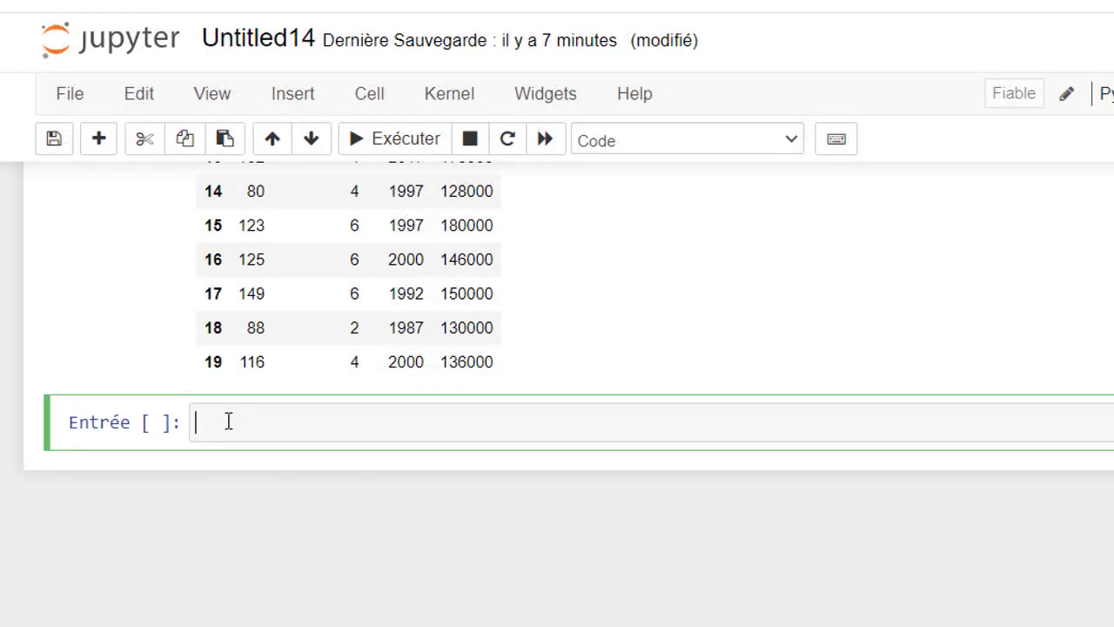
text(data[[)
text('M2')
text(, 'Prix)
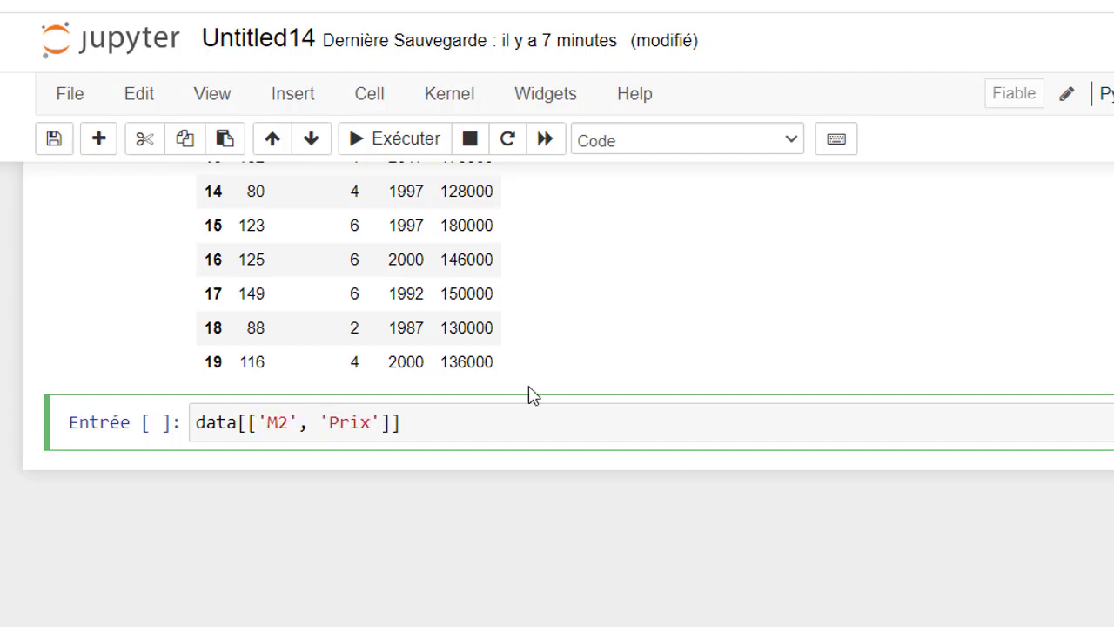
click(396, 139)
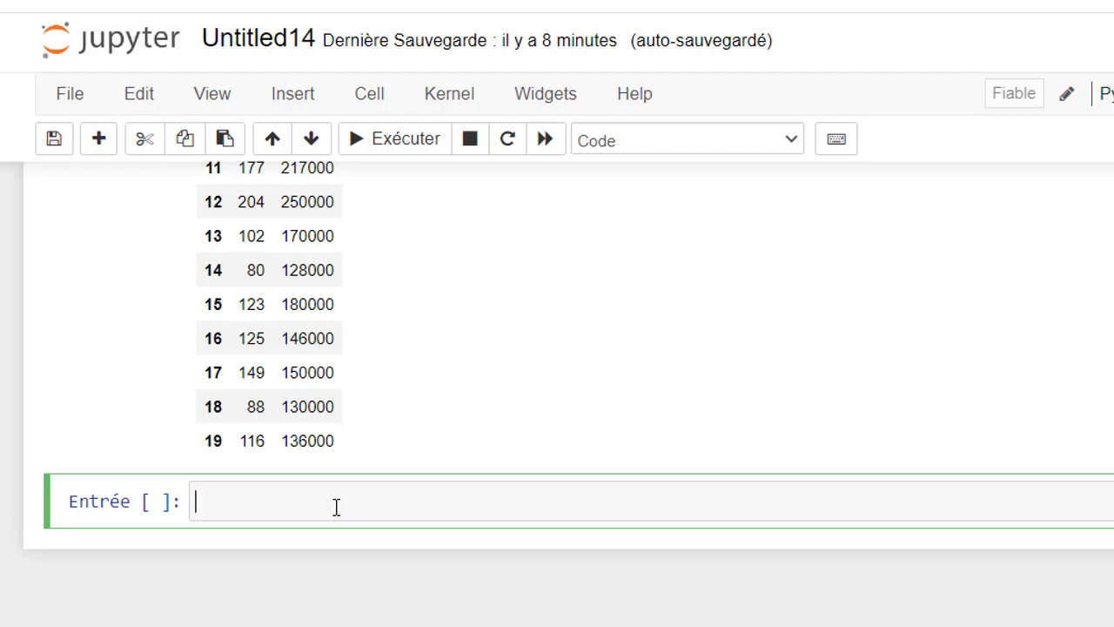
Plot Prix against M2 with sns.lmplot using ci = None and scroll to the chart.
text(sns)
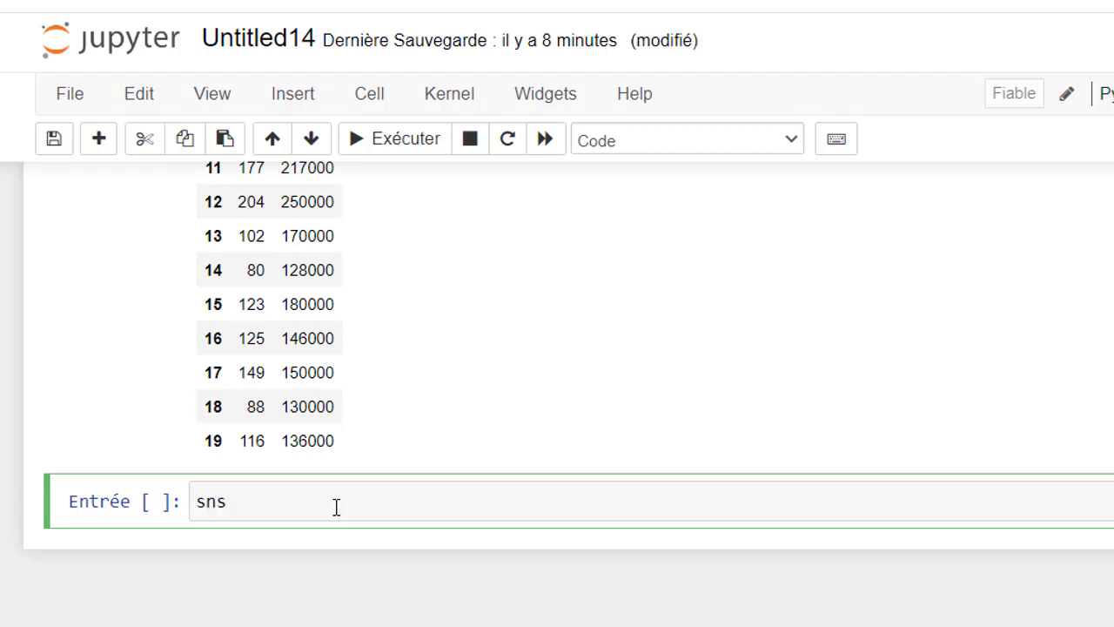
text(.lm)
text(plot)
text((x)
key(BackSpace)
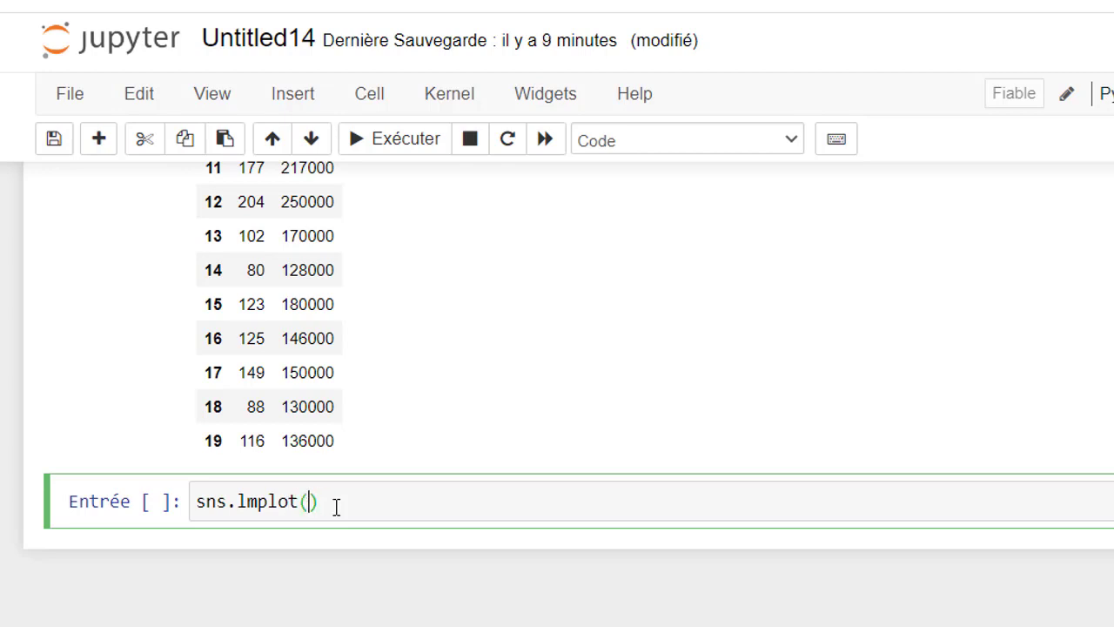
text(x)
text( = )
text(')
text(M2')
text(, )
text(y)
text( = 'P)
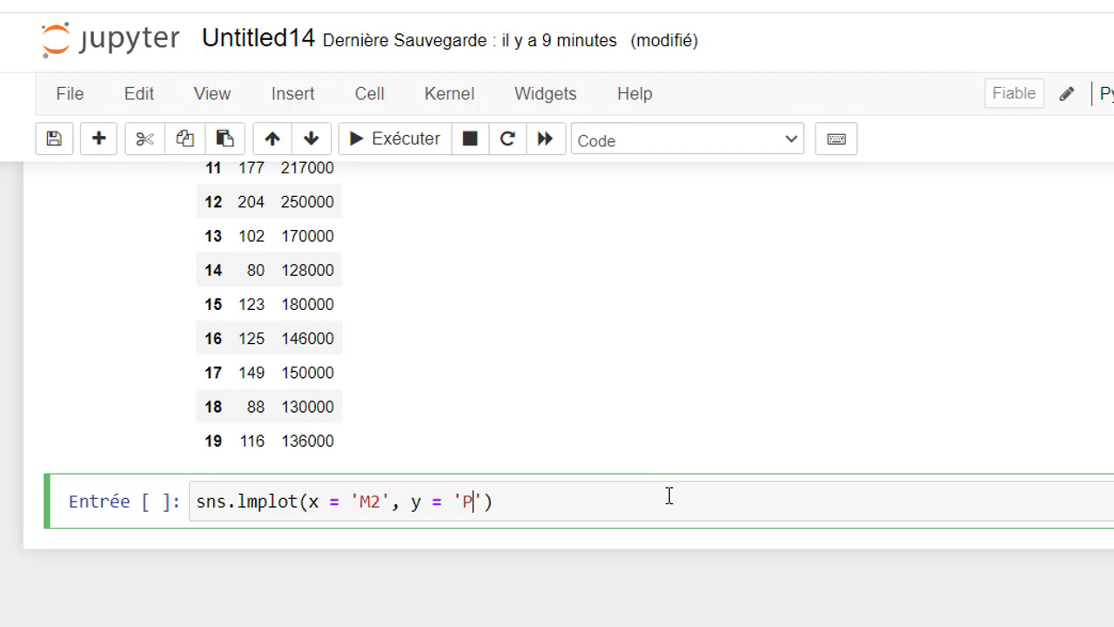
text(rix', )
text(dat)
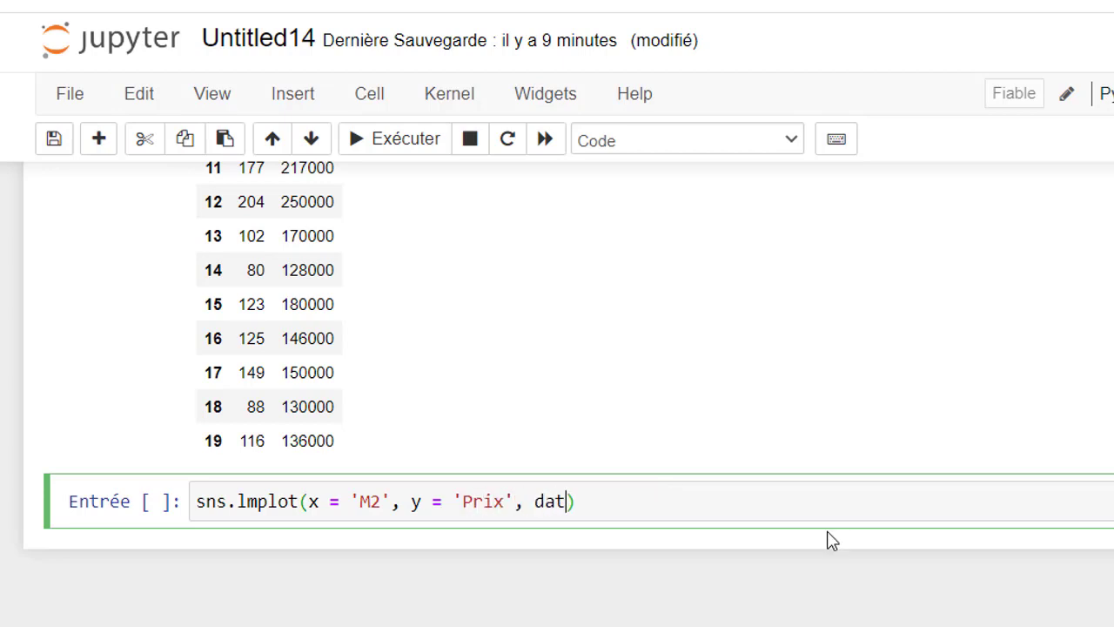
text(a = )
text(data)
text(, c)
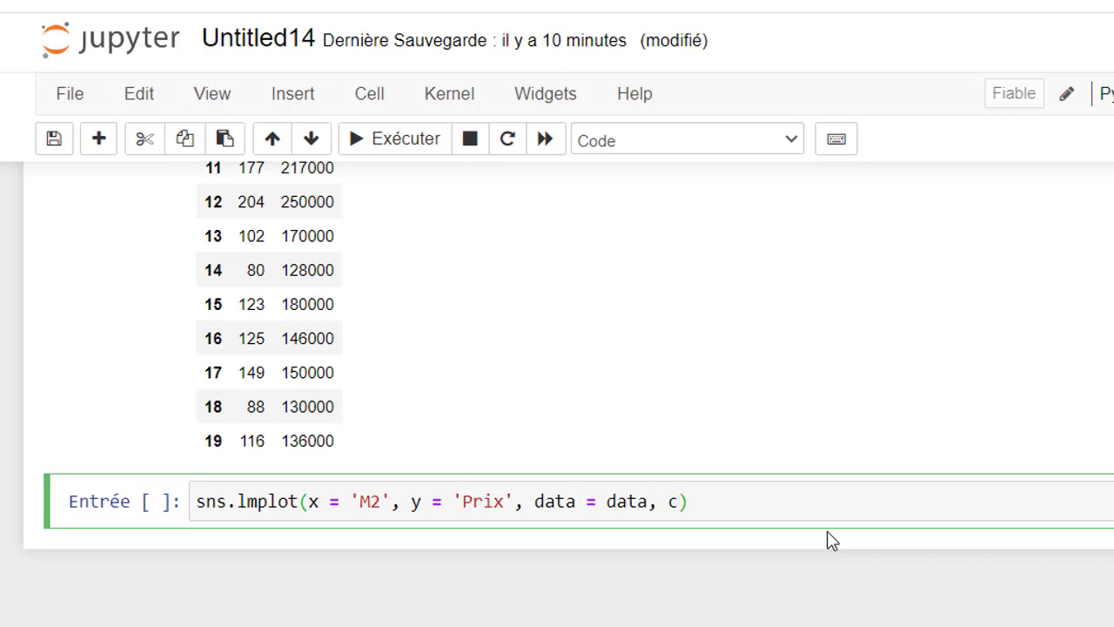
text(i)
text(= )
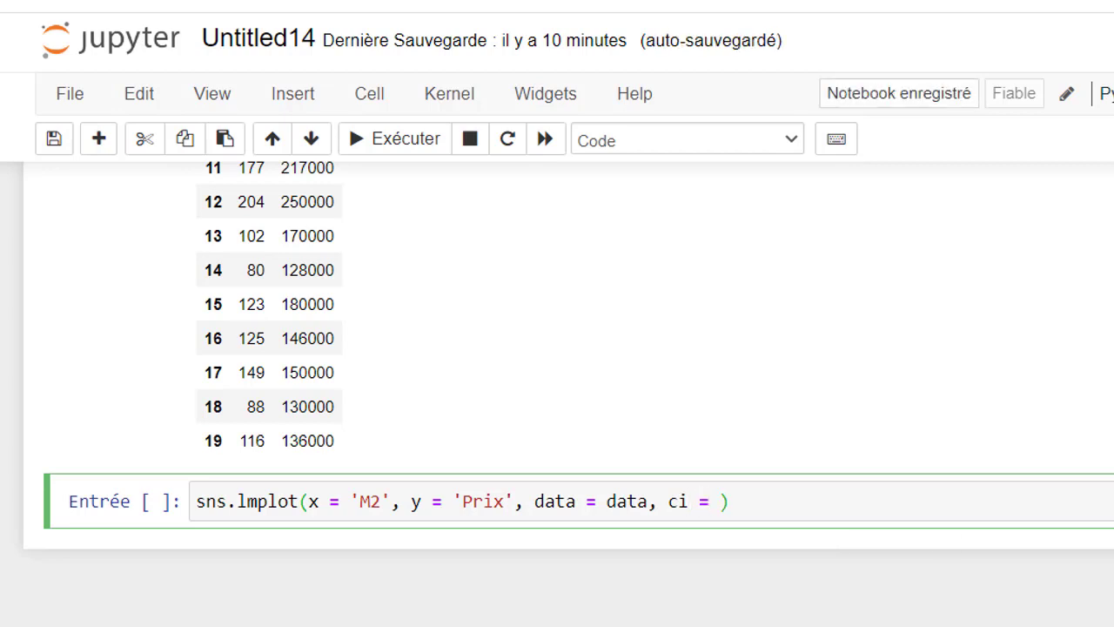
text(None ))
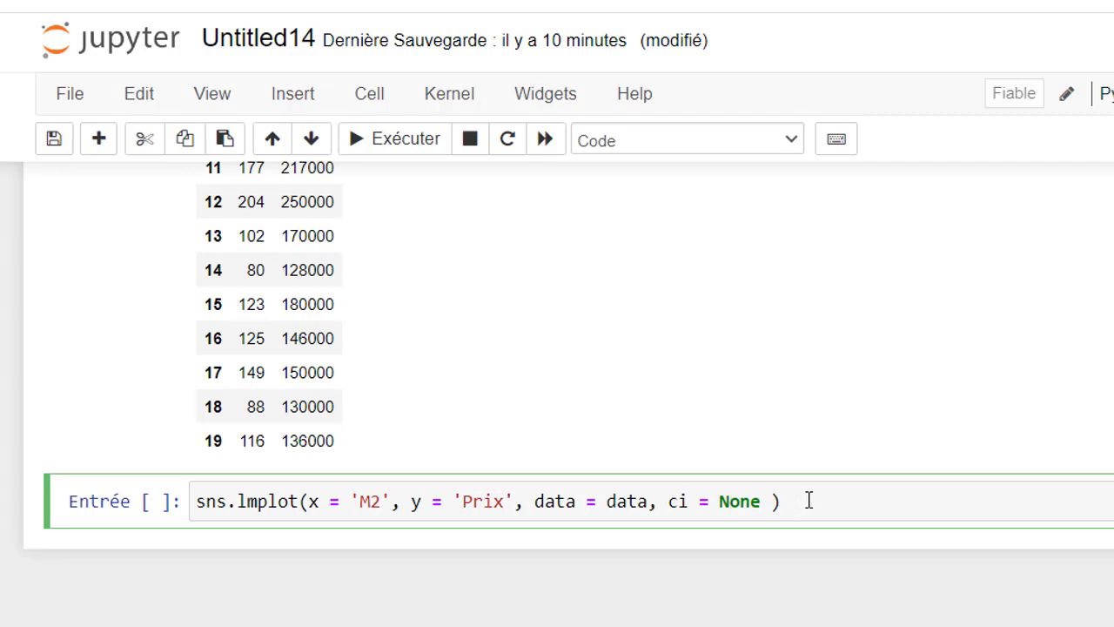
text(;)
click(400, 143)
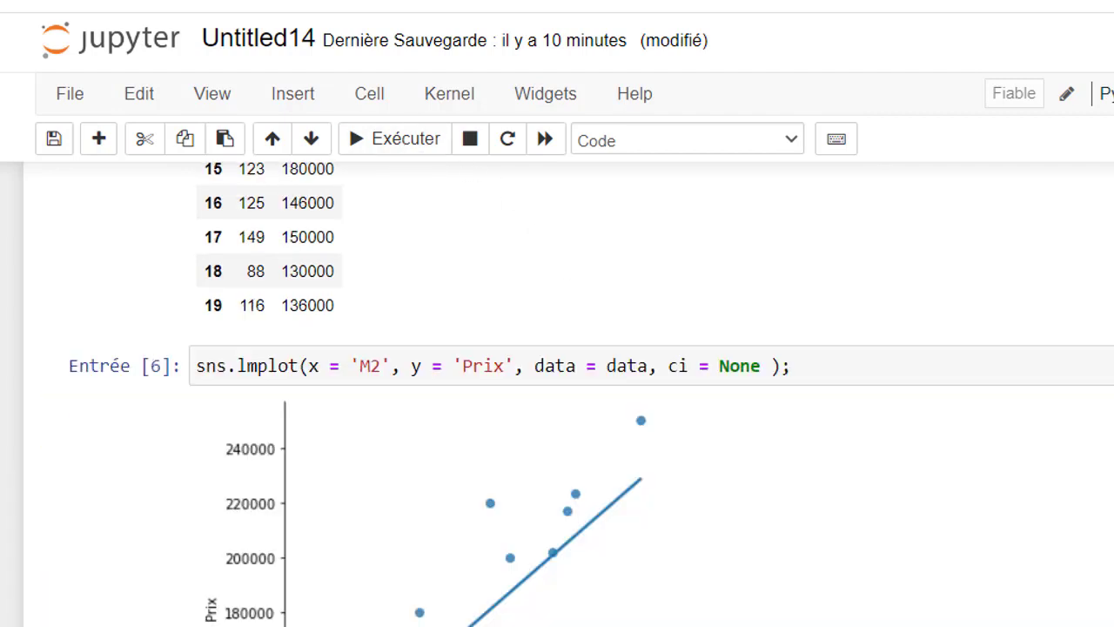
scroll(306, 620, down, 5)
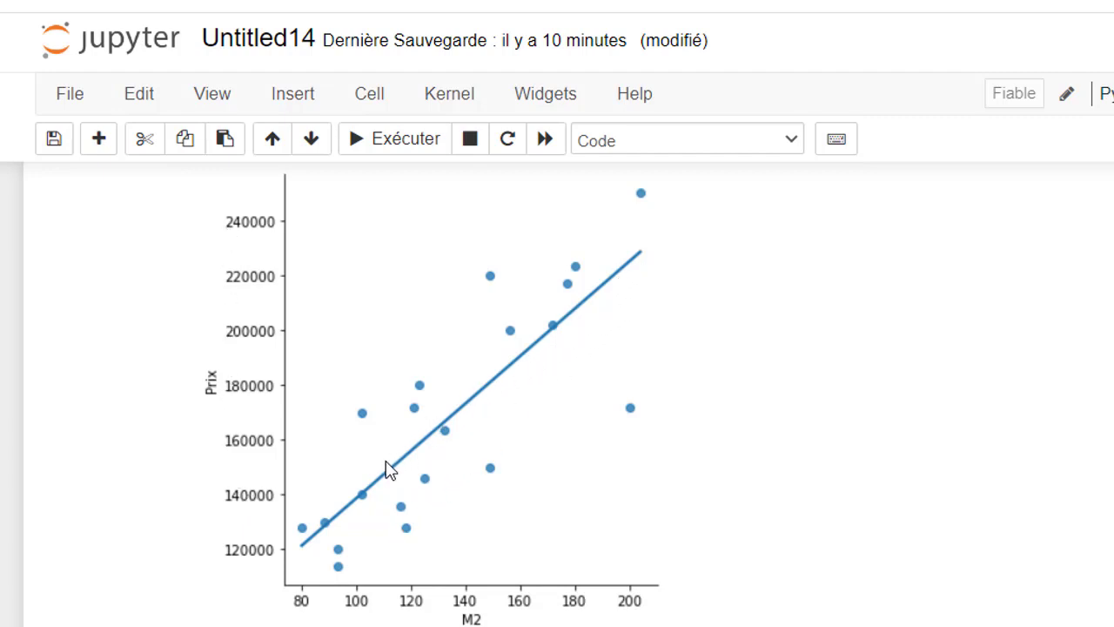
scroll(590, 557, down, 3)
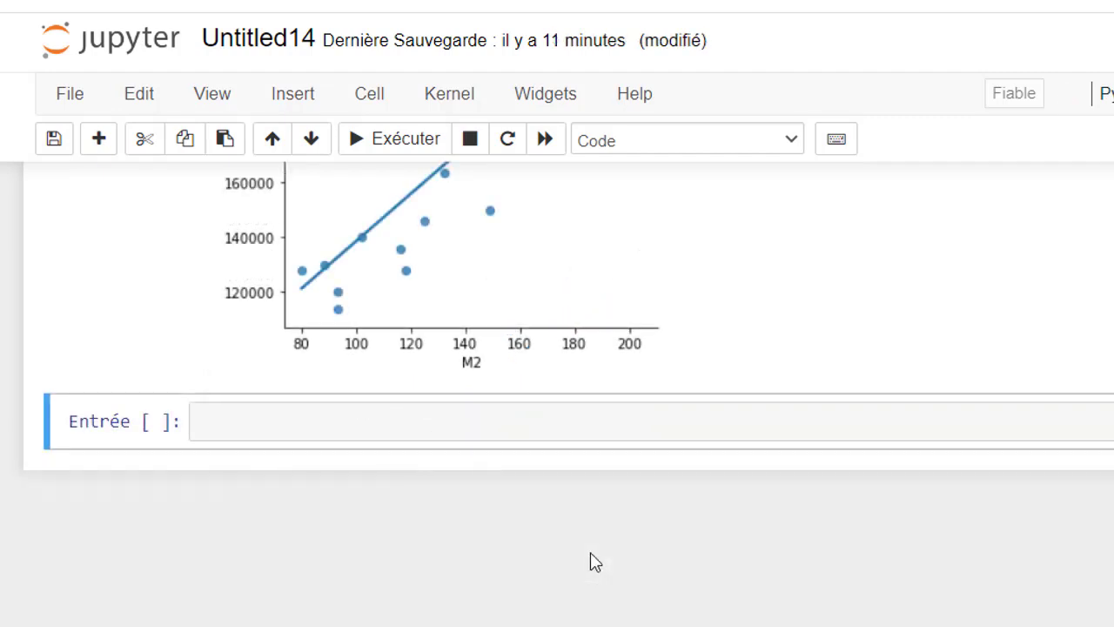
In the new cell, set X = data['M2'] and Y = data['Prix'].
click(222, 426)
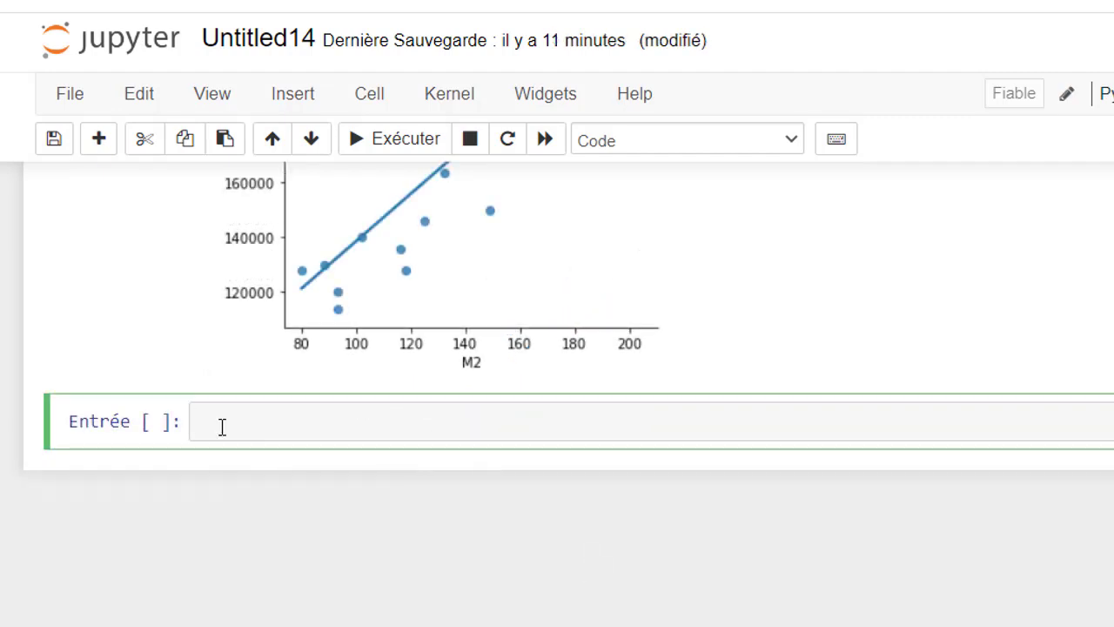
text(X )
text(= data)
text(['M)
text(2)
click(396, 417)
key(Return)
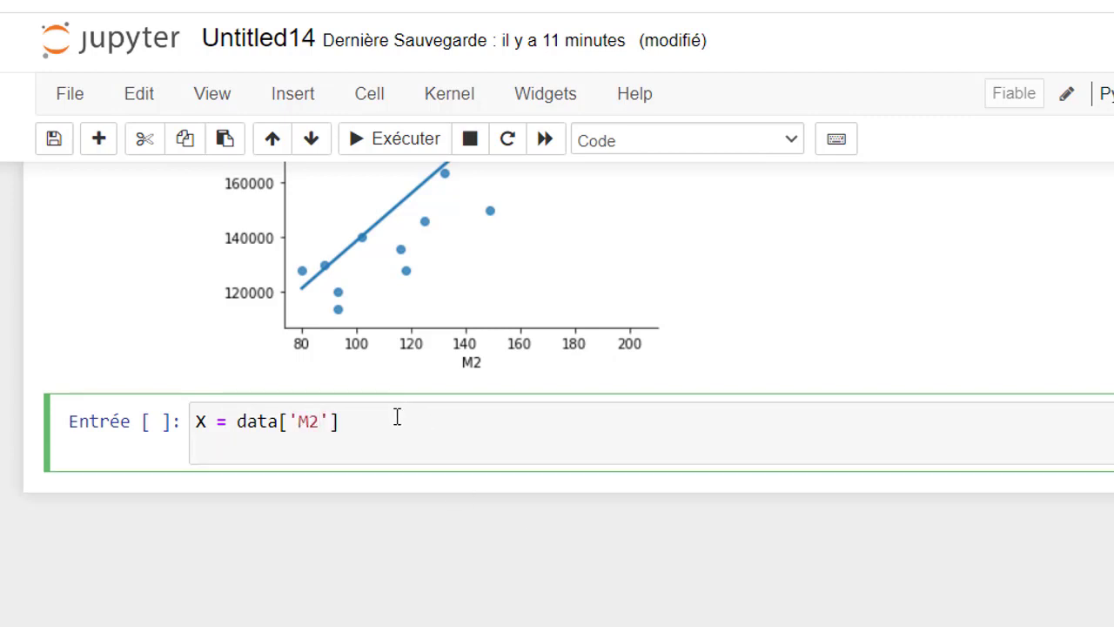
text(Y)
text( = da)
text(ta)
text(['P)
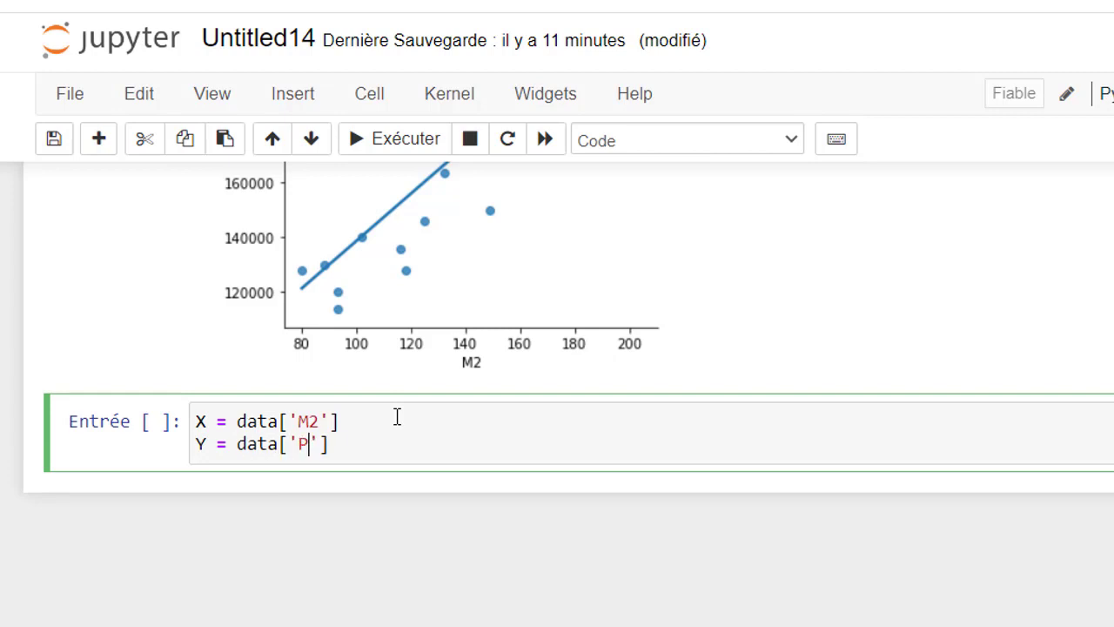
text(rix)
click(374, 444)
key(Return)
Point out the scipy stats import, then add stats.linregress(X, Y) as the third line.
scroll(373, 444, up, 2)
scroll(373, 444, up, 5)
scroll(557, 391, up, 3)
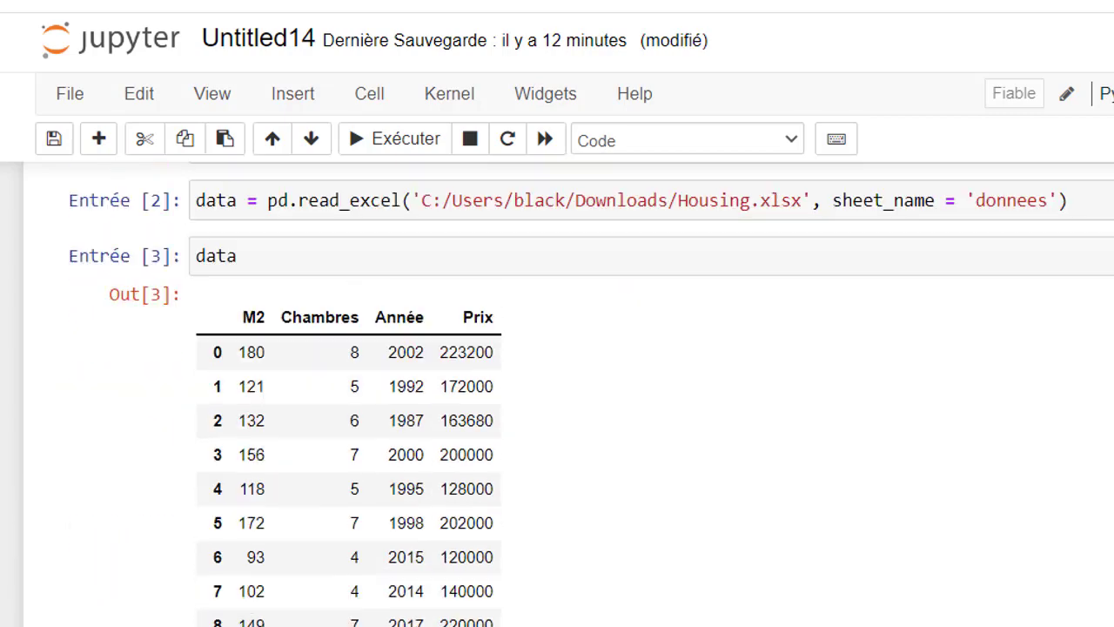
scroll(557, 392, up, 2)
click(250, 304)
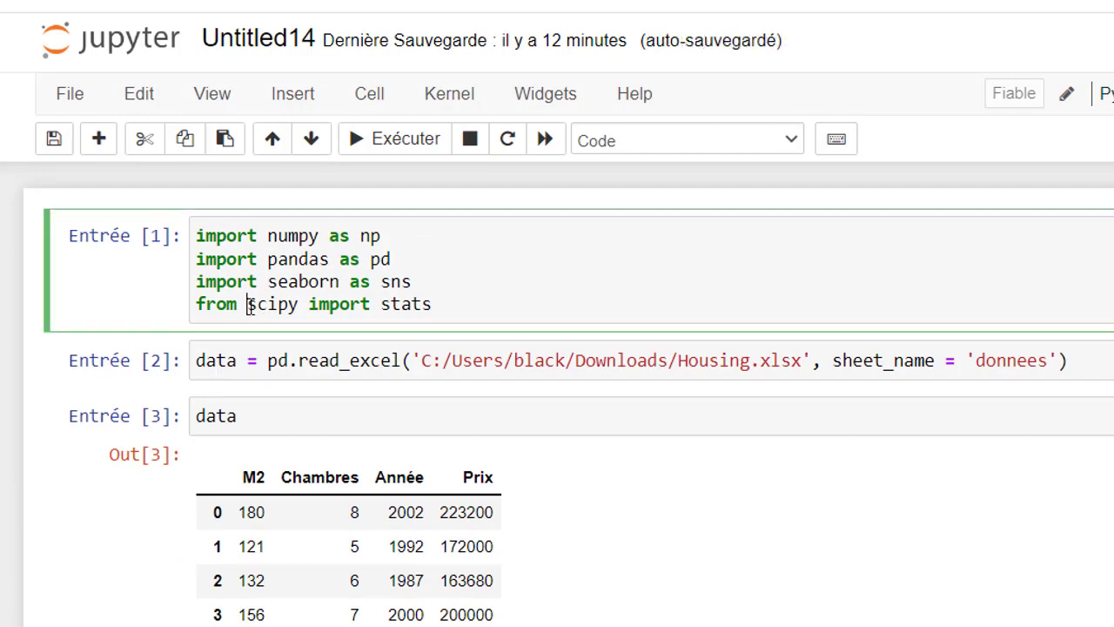
drag(263, 304, 297, 304)
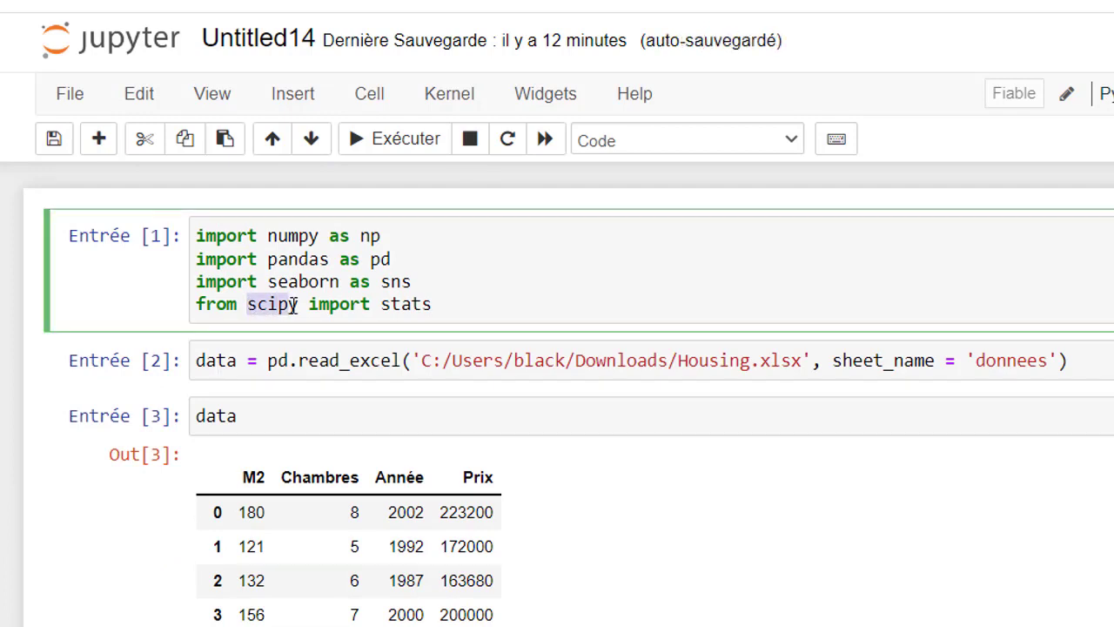
drag(380, 305, 431, 305)
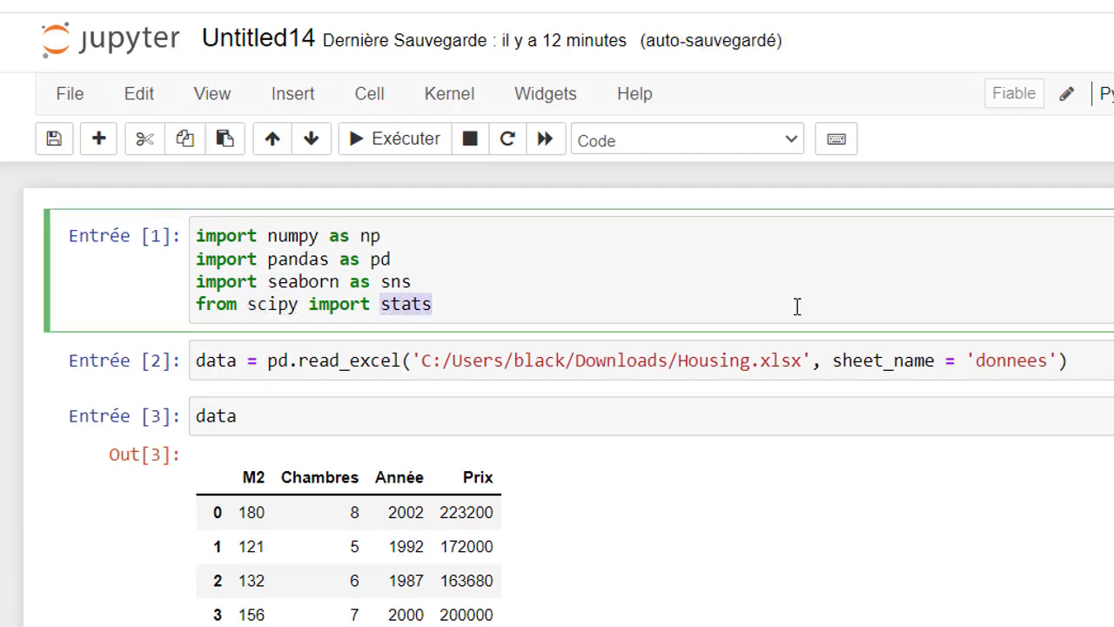
scroll(565, 391, down, 1)
scroll(565, 391, down, 10)
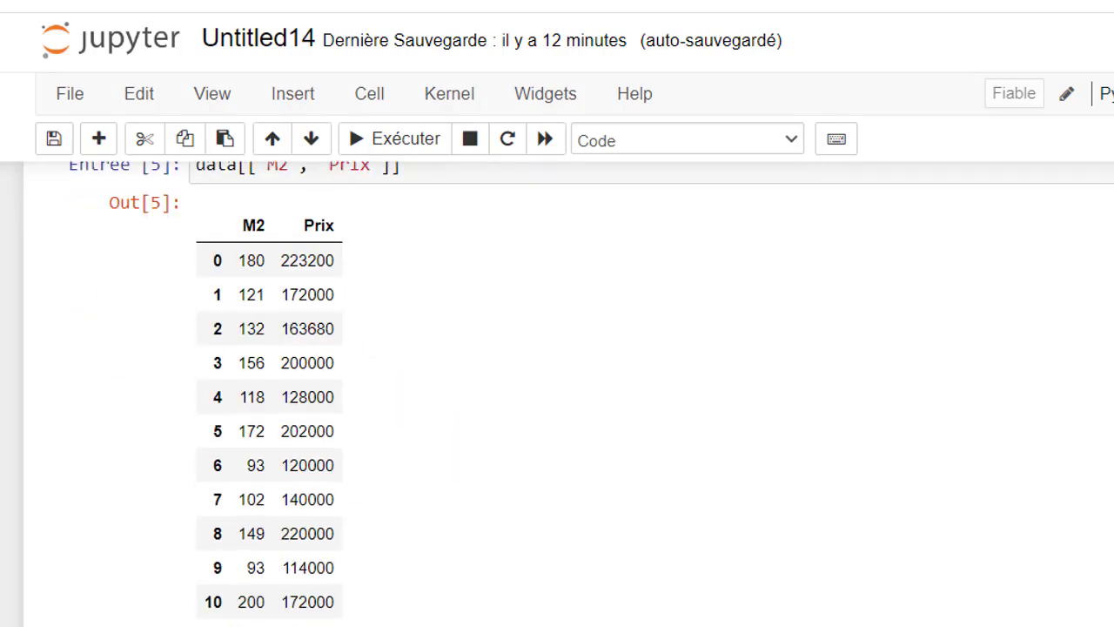
scroll(566, 391, down, 5)
scroll(566, 391, down, 3)
click(233, 512)
text(stat)
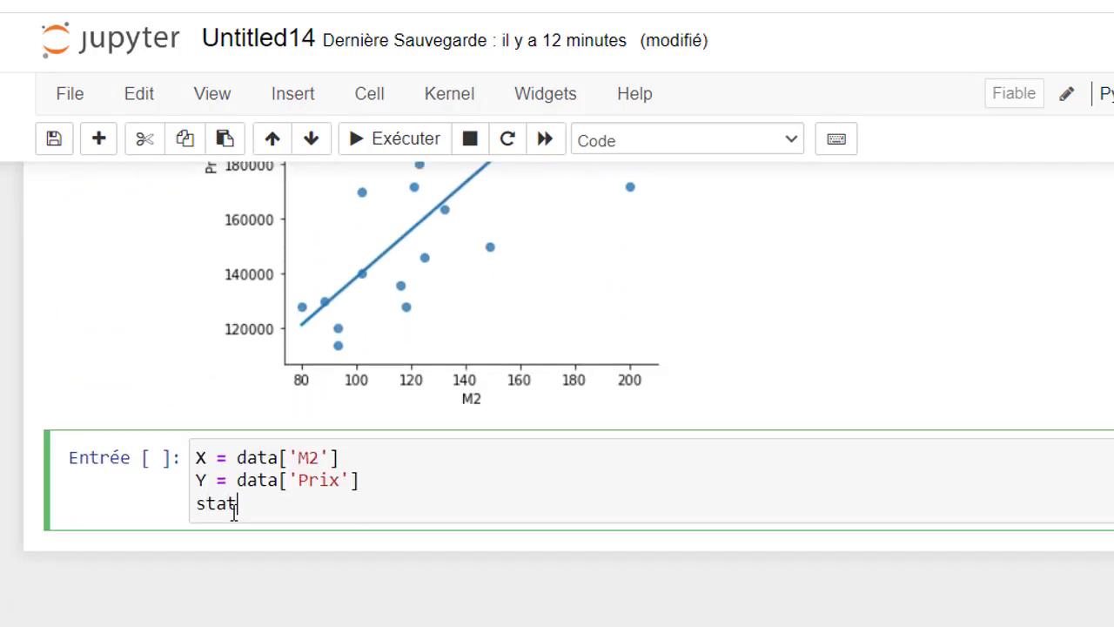
text(s.)
text(lin)
text(regress)
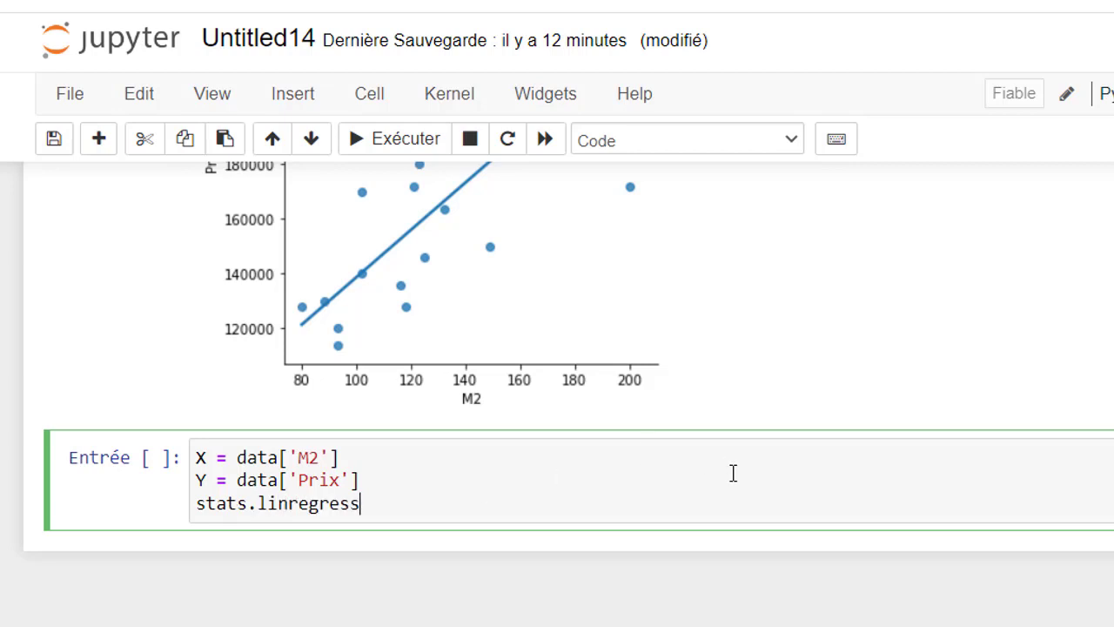
text((X))
text(, )
text(Y)
Run linregress and highlight slope 863.7146, intercept 52356.2403 and rvalue 0.82298 in the output.
click(388, 142)
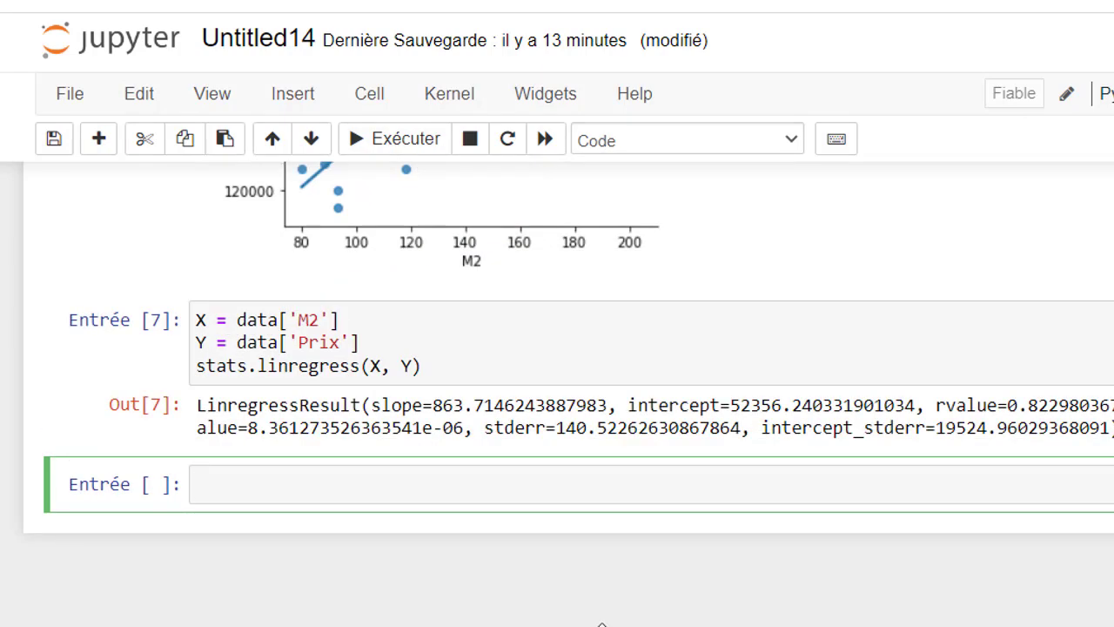
key(Escape)
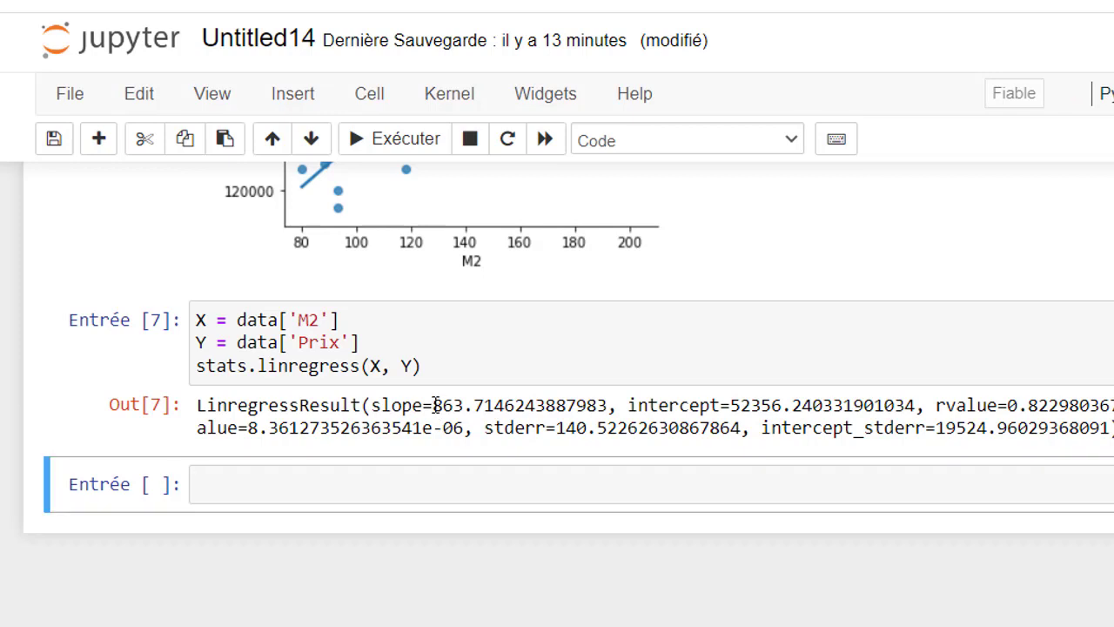
drag(435, 405, 505, 407)
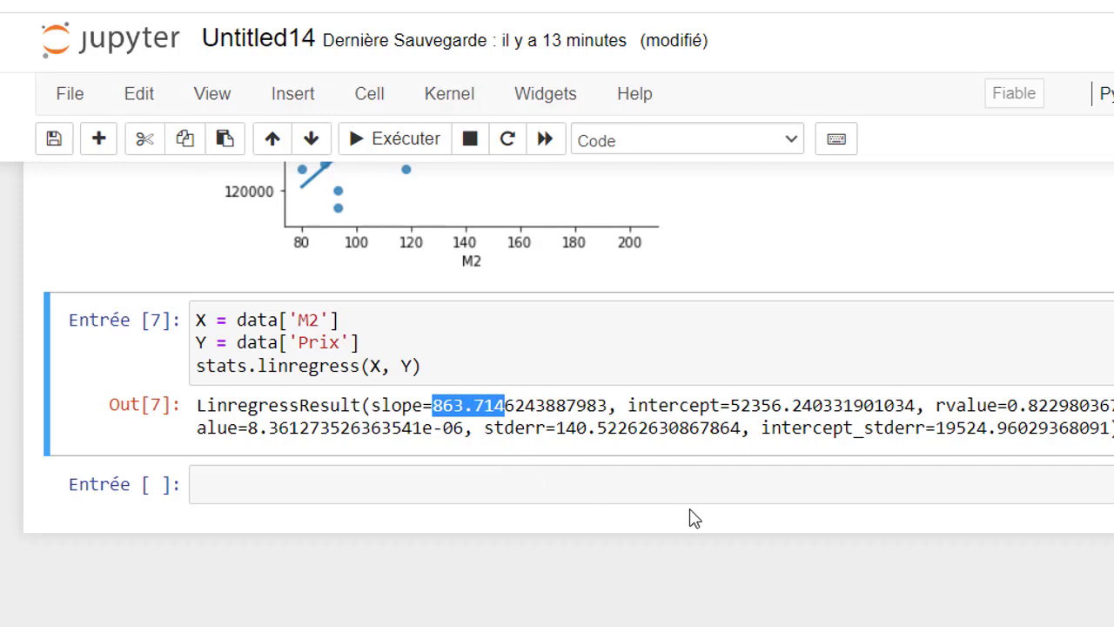
drag(630, 404, 713, 402)
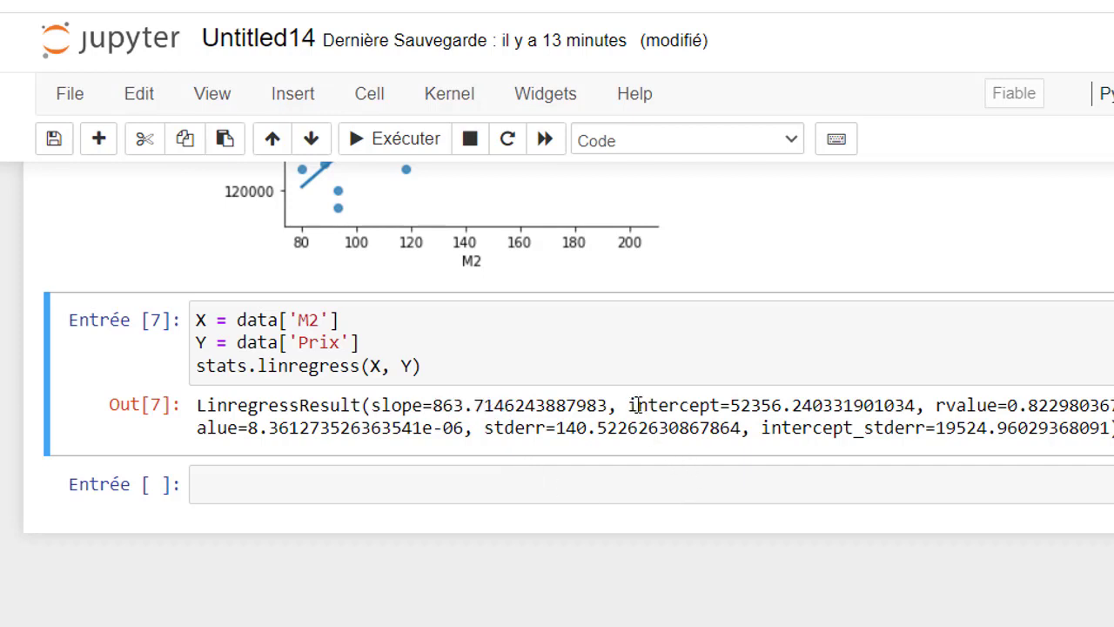
click(733, 405)
drag(731, 404, 782, 403)
drag(936, 405, 1113, 402)
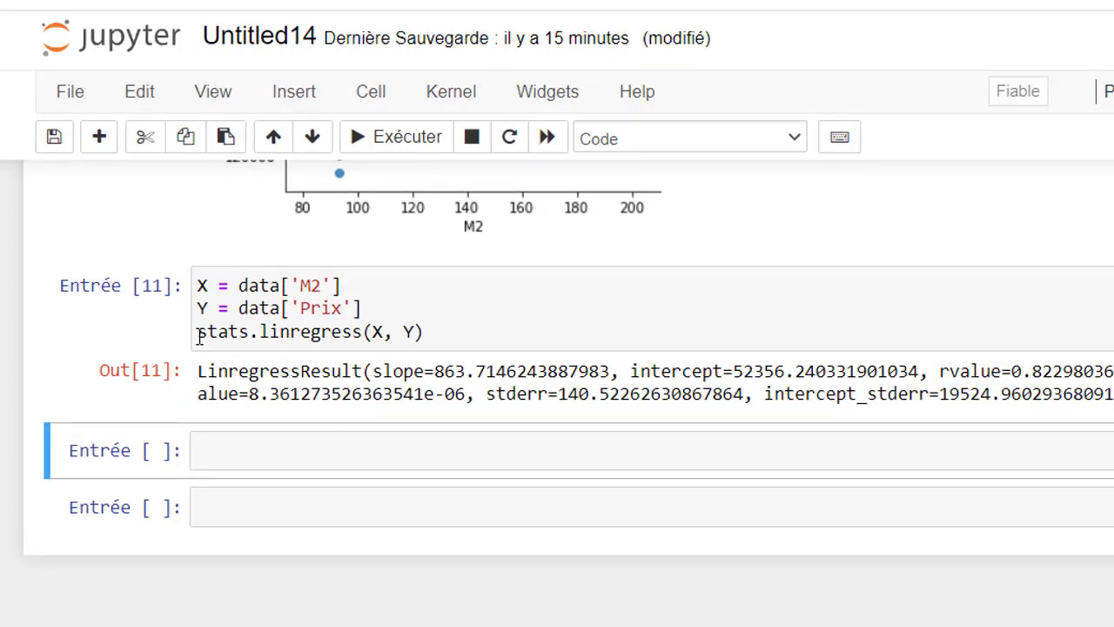
Store the linregress result as Model and rerun the cell.
click(198, 334)
text(M)
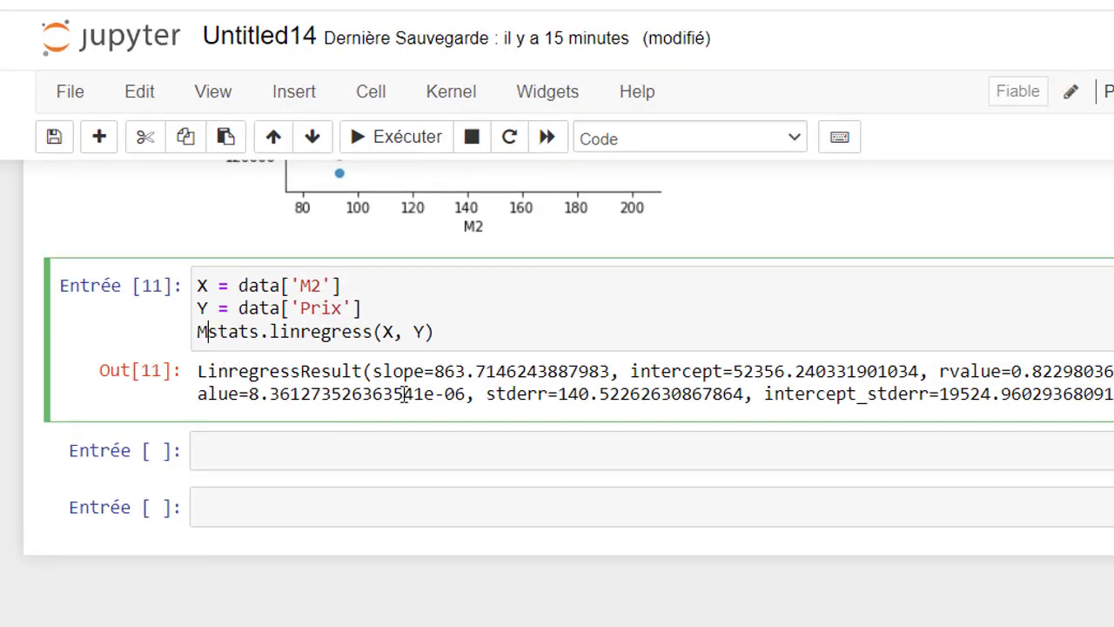
text(odel)
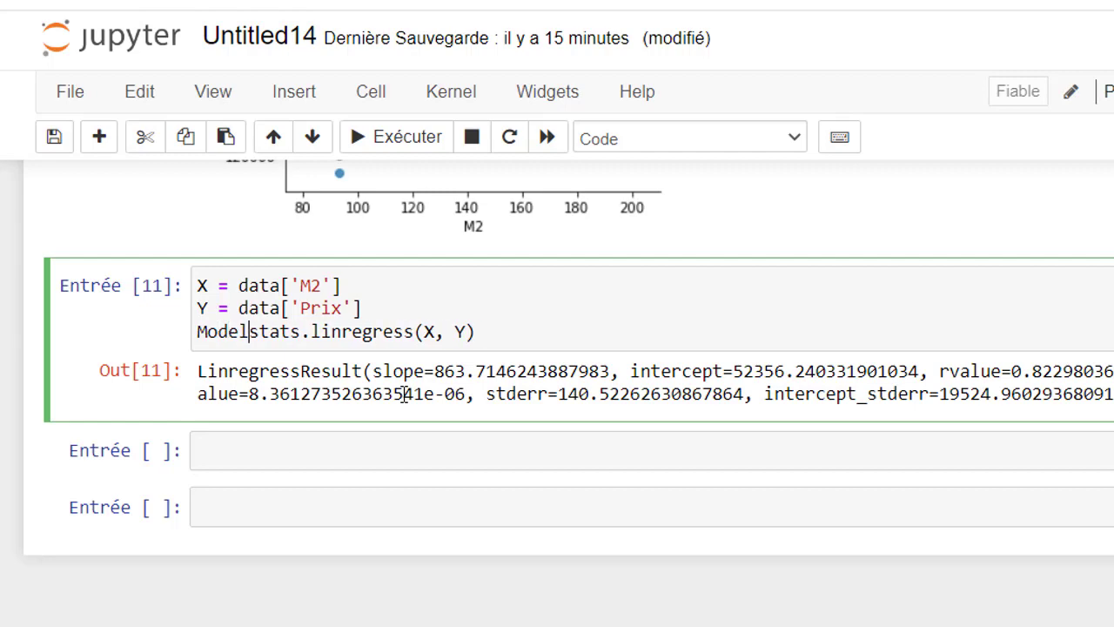
text( =)
key(shift+Return)
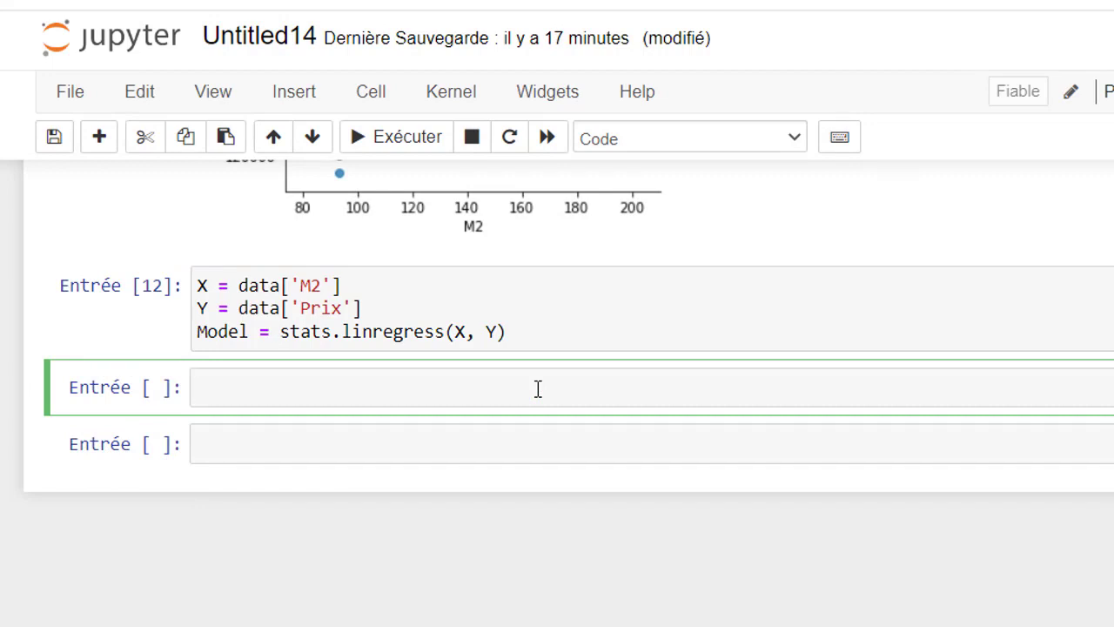
Compute the 95 m² estimate from Model.slope and Model.intercept, then return to Excel.
text(nombre)
text(_m)
text(2 =)
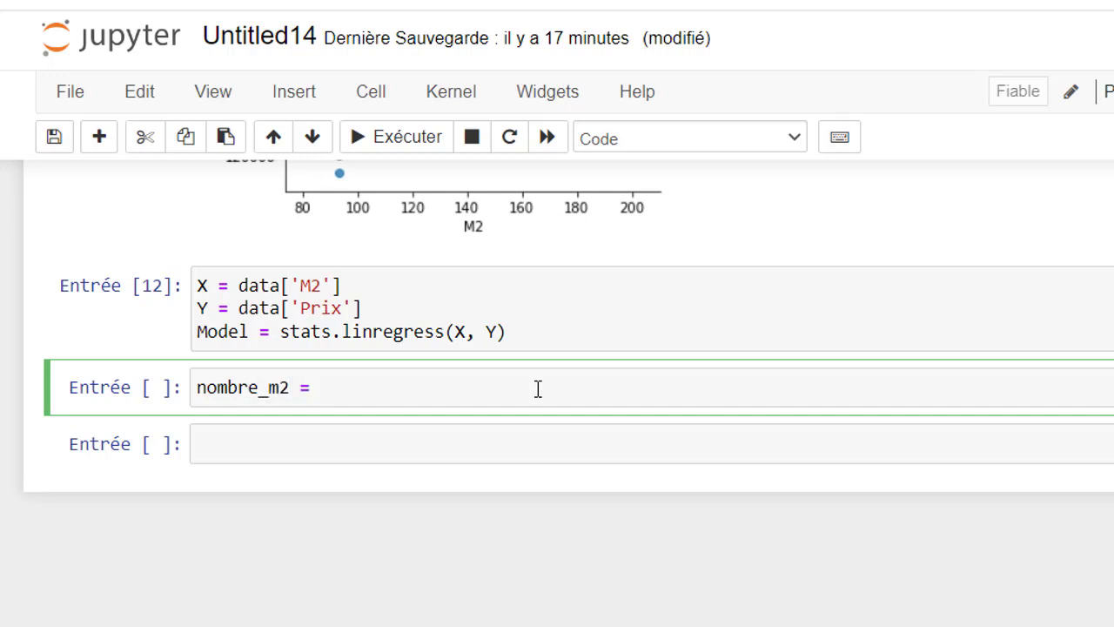
text( 95)
key(Return)
text(estimation)
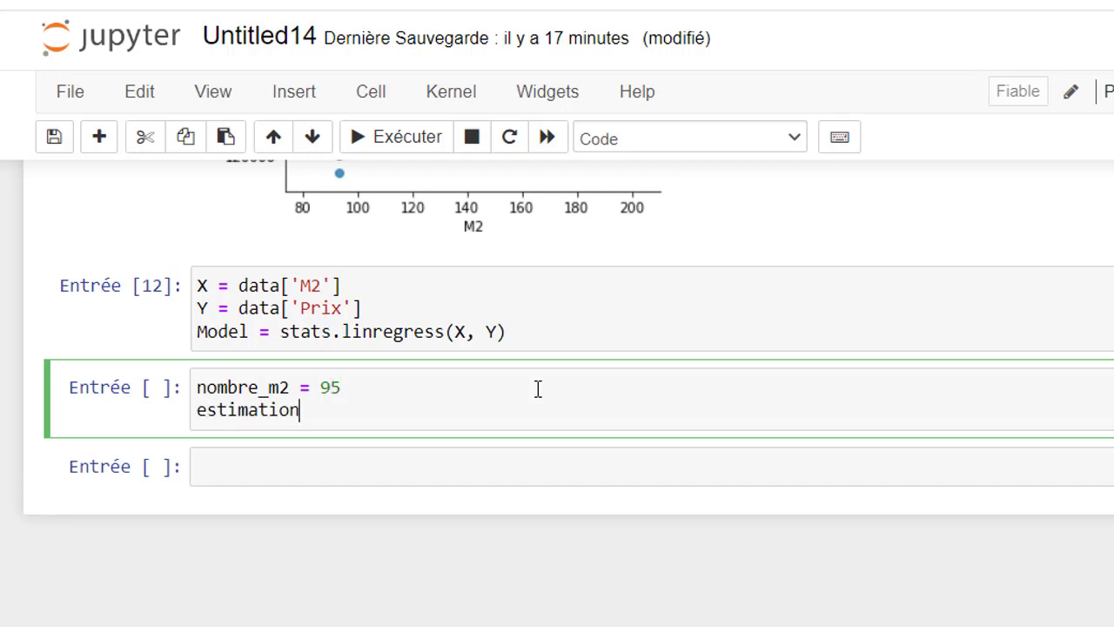
text( = Model)
text(.sl)
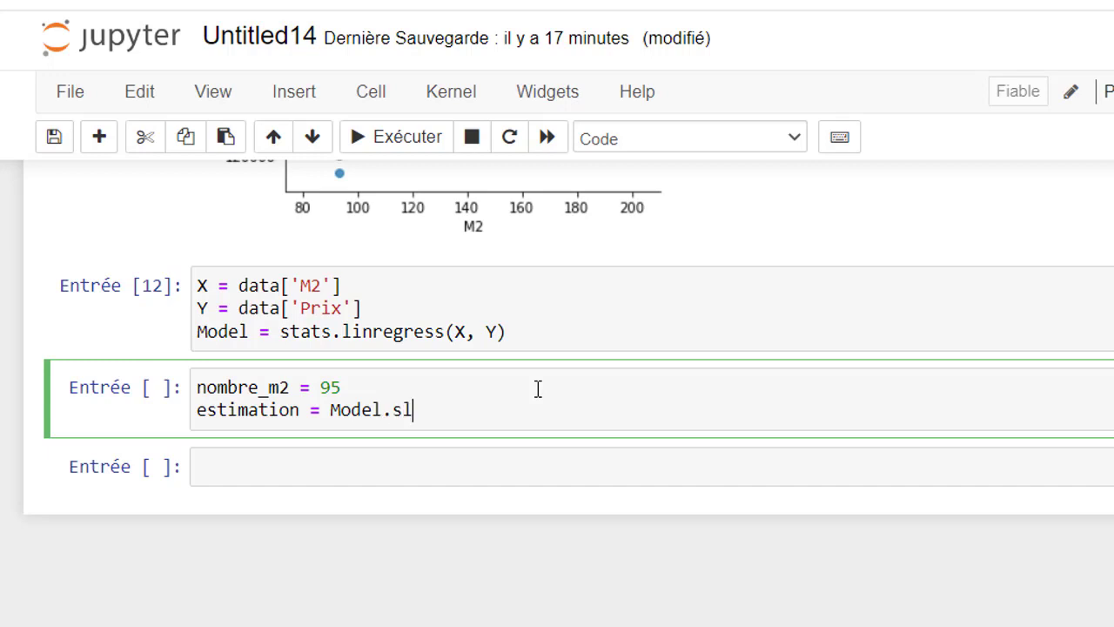
text(ope*)
text(no)
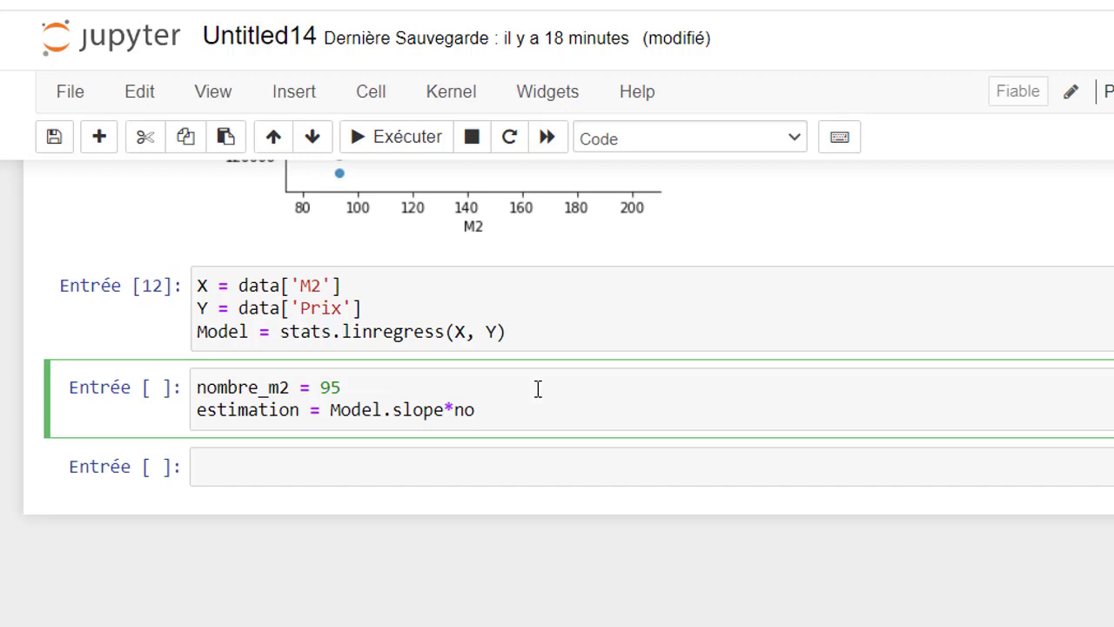
text(mbre_)
text(m2 + )
text(Model.)
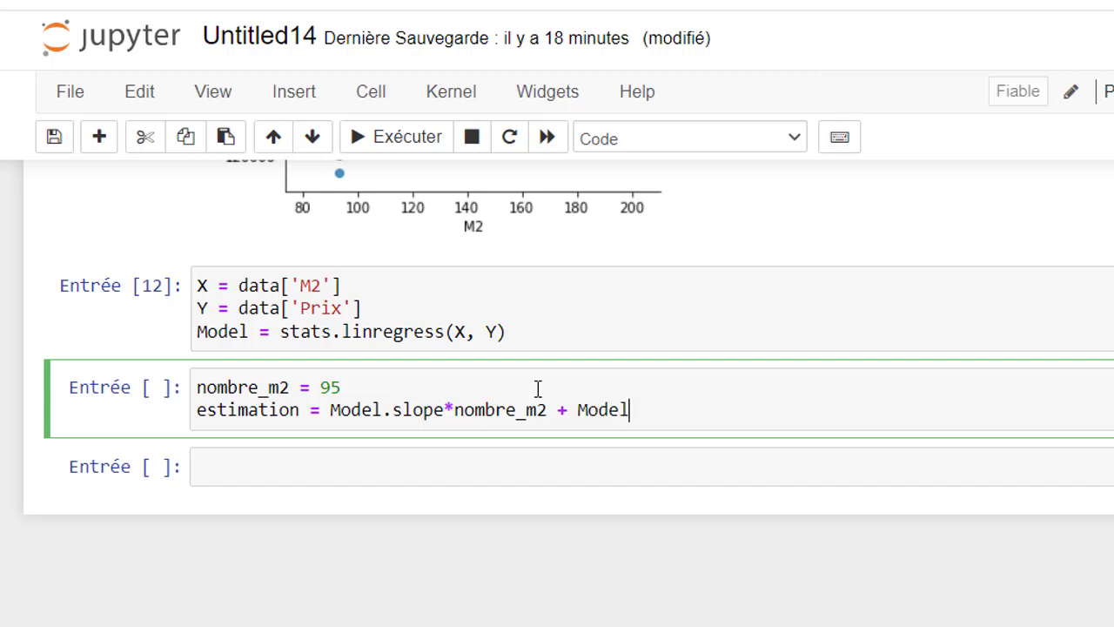
text(inte)
text(rcept)
key(Return)
text(e)
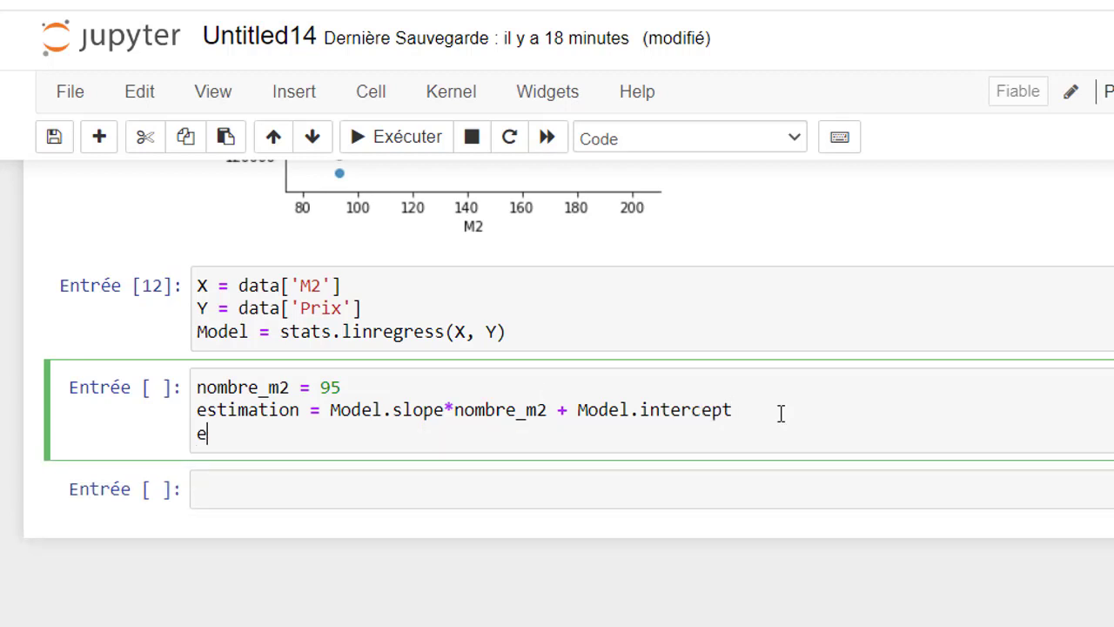
text(stimation)
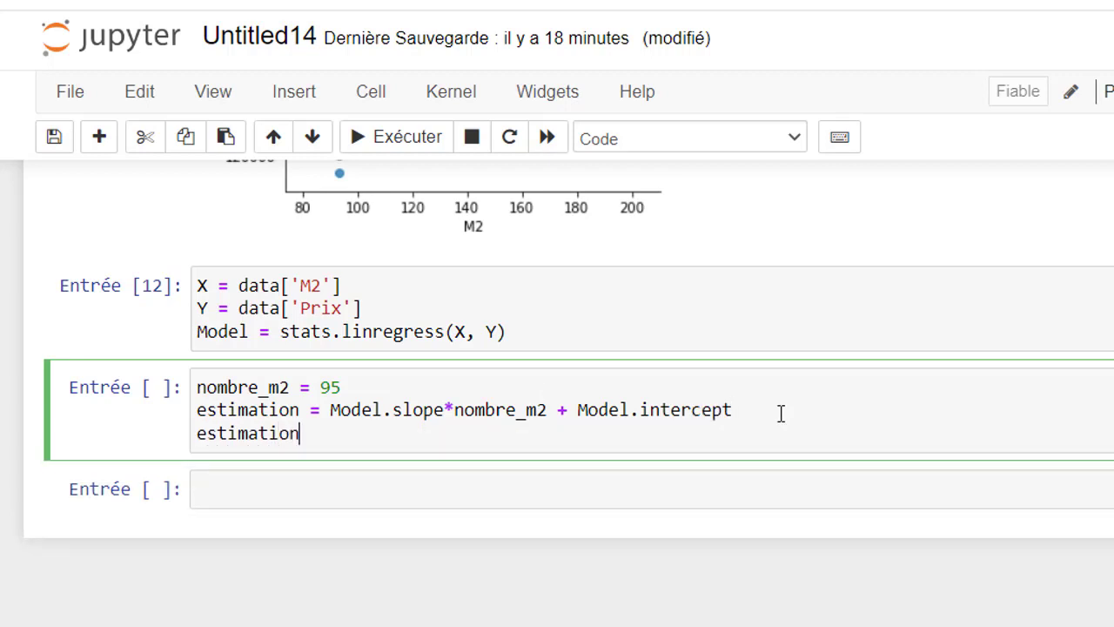
key(shift+Return)
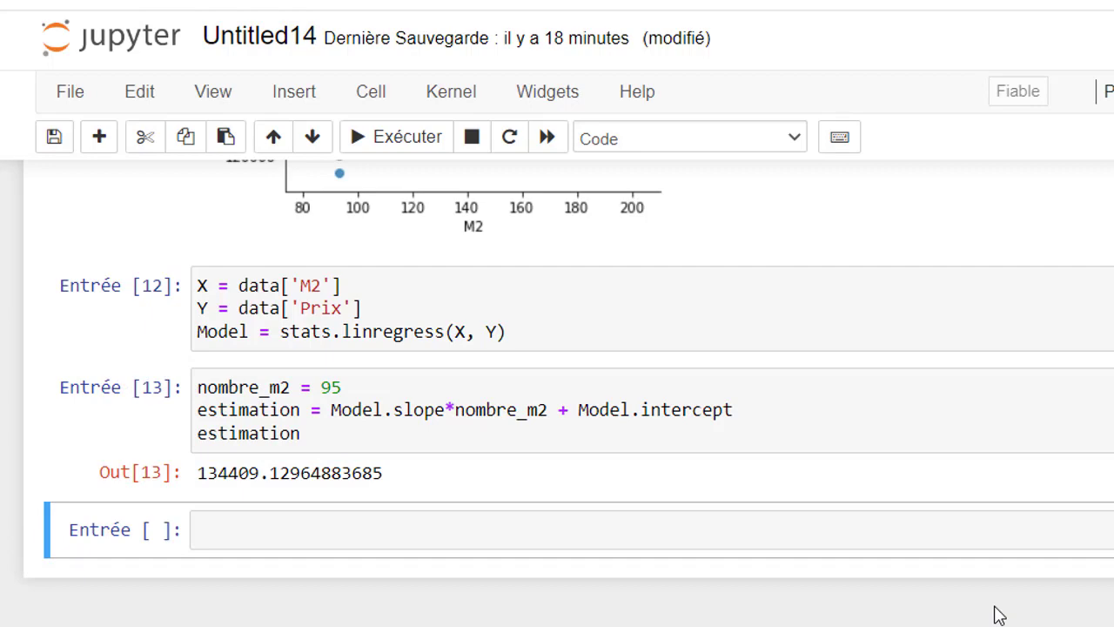
key(alt+Tab)
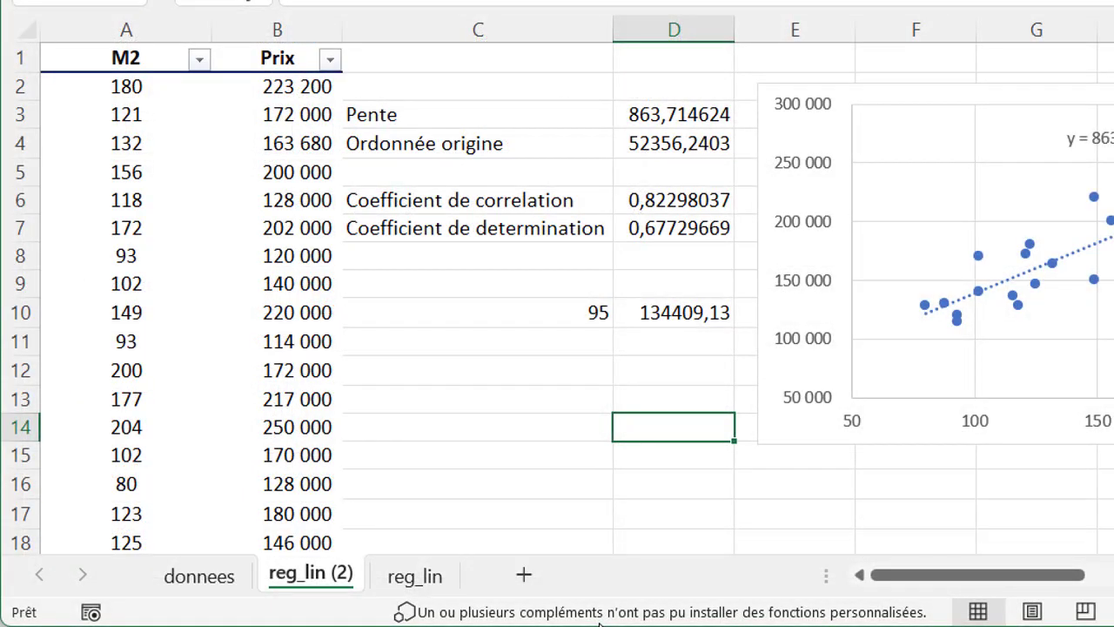
click(661, 314)
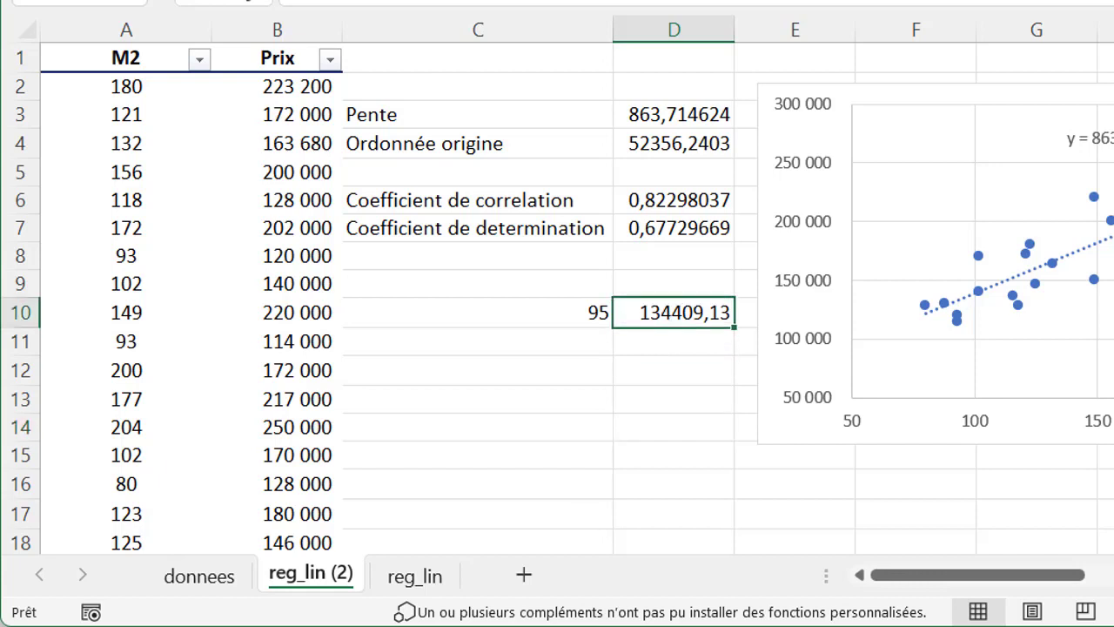